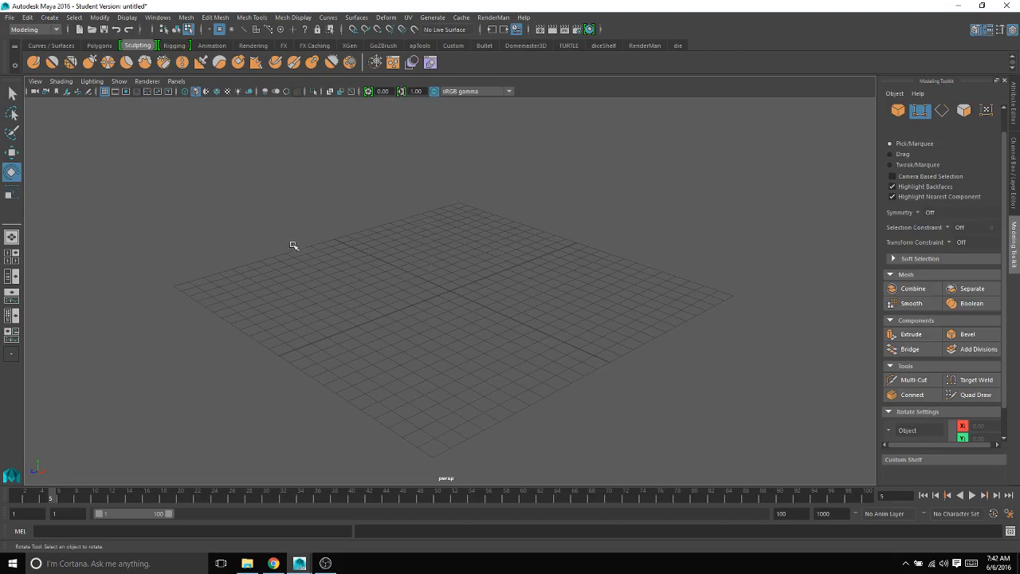
pyautogui.click(49, 17)
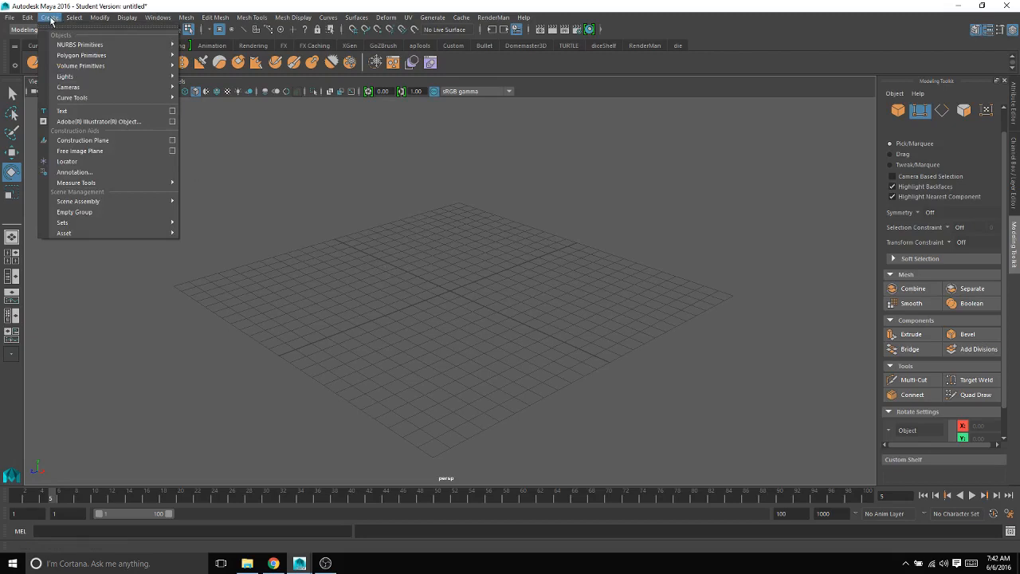
pyautogui.click(49, 18)
pyautogui.click(44, 18)
pyautogui.moveTo(73, 64)
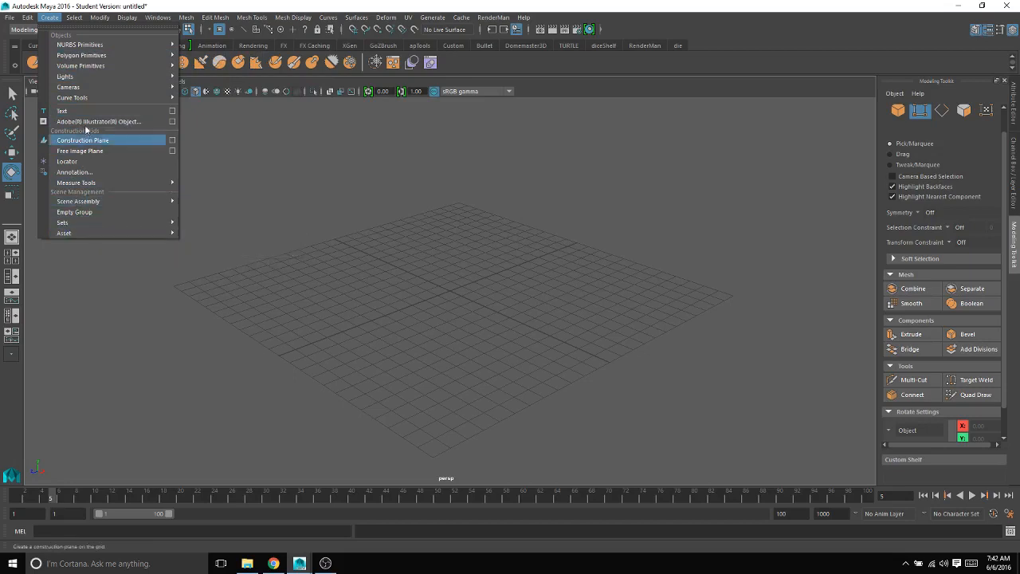
pyautogui.moveTo(102, 58)
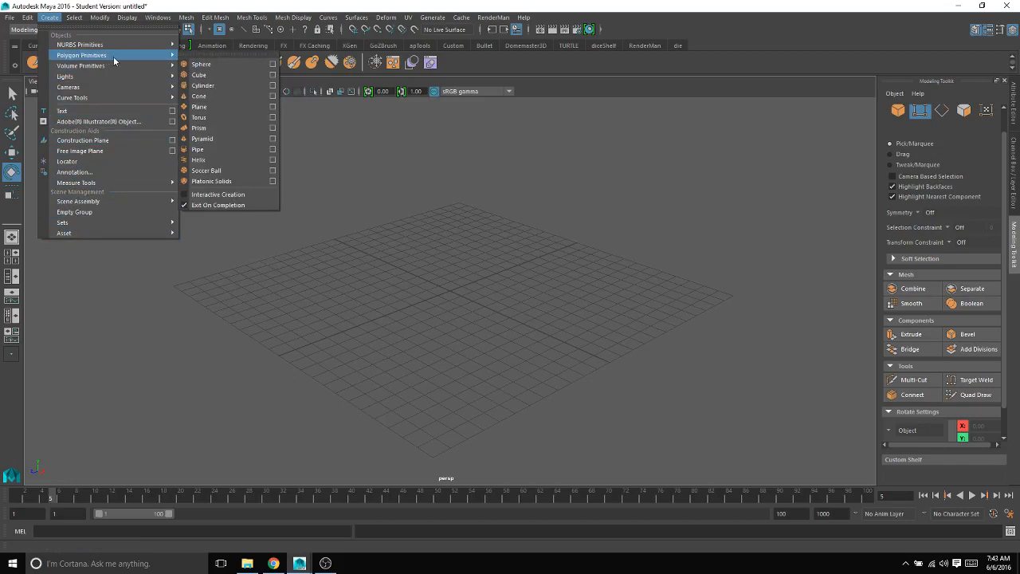
pyautogui.moveTo(165, 67)
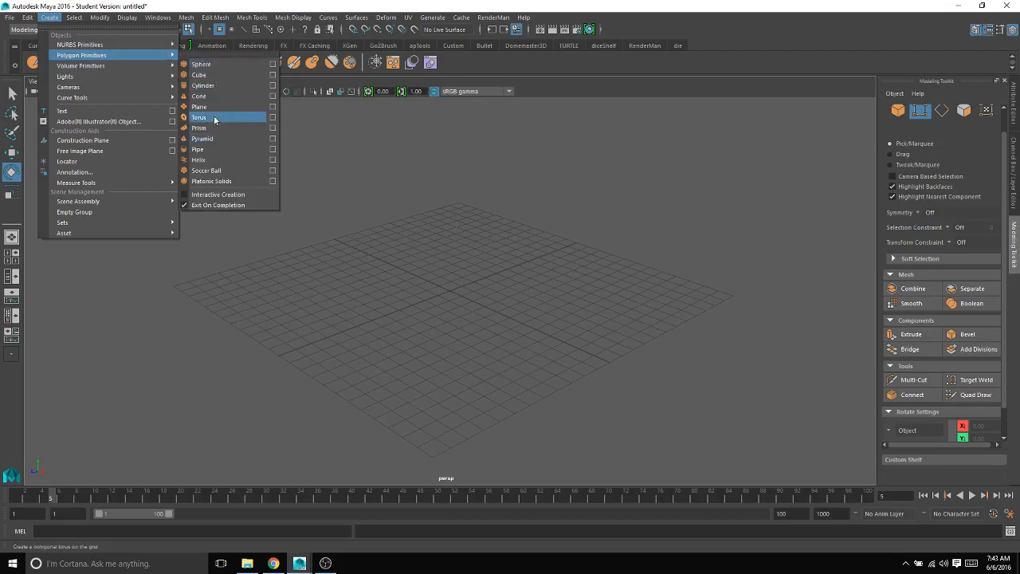
pyautogui.click(353, 167)
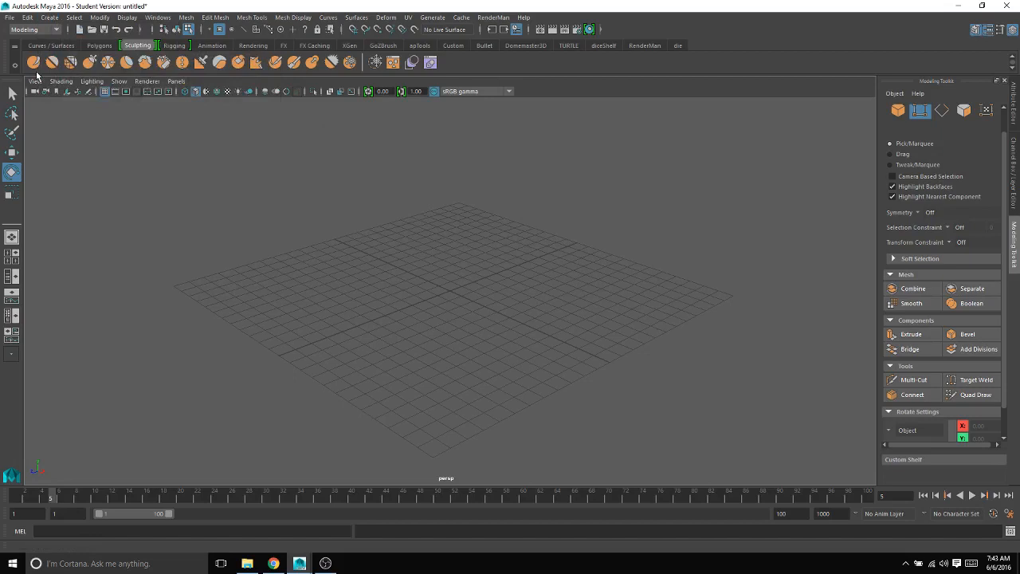
# Show the polygon tool shelf, create a default polygon sphere at the origin and display its channel attributes
pyautogui.click(98, 45)
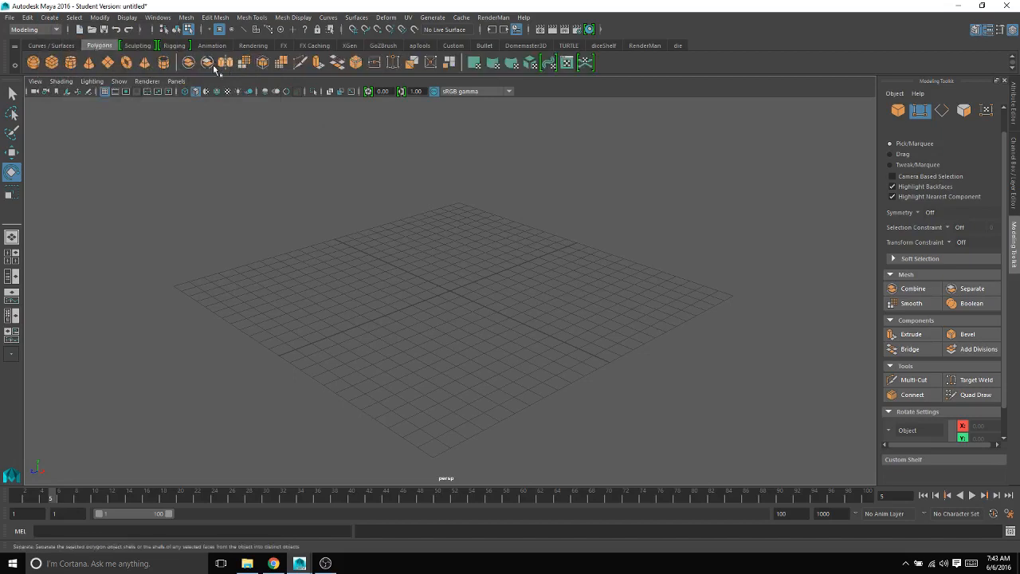
pyautogui.click(51, 18)
pyautogui.moveTo(71, 56)
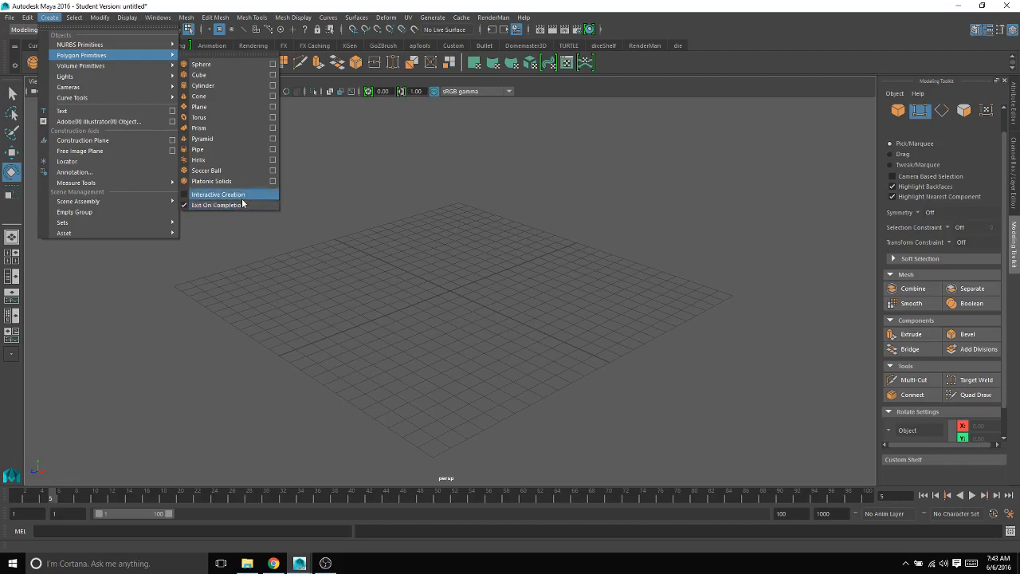
pyautogui.click(217, 63)
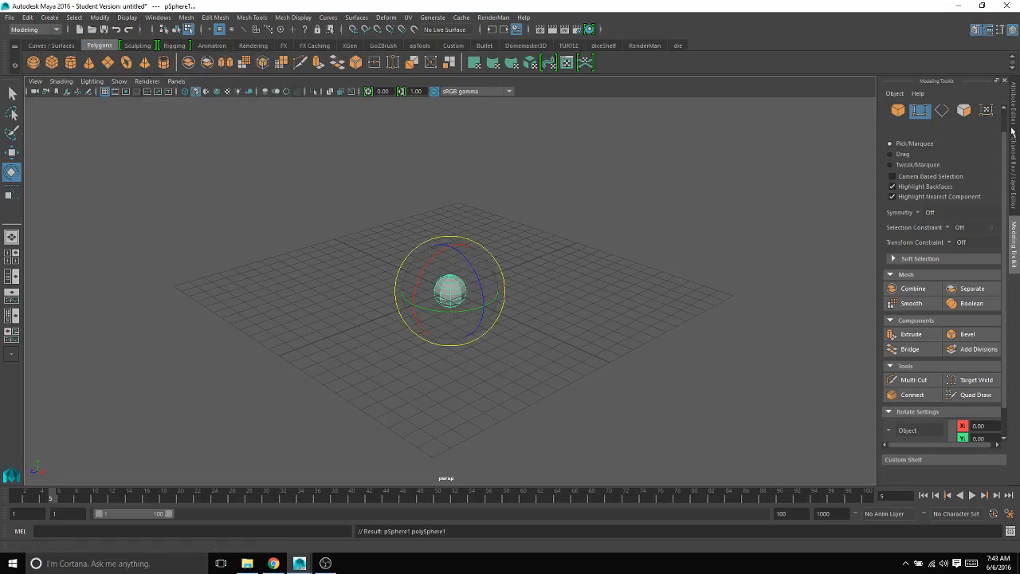
pyautogui.click(1014, 160)
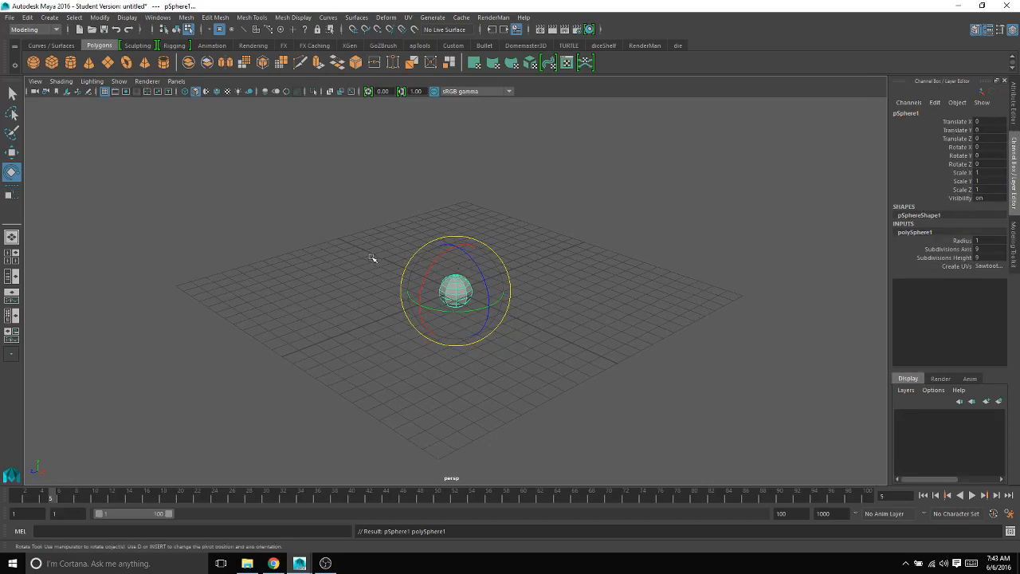
# Return the sphere to object mode and delete it from the scene
pyautogui.moveTo(350, 256); pyautogui.dragTo(523, 333)
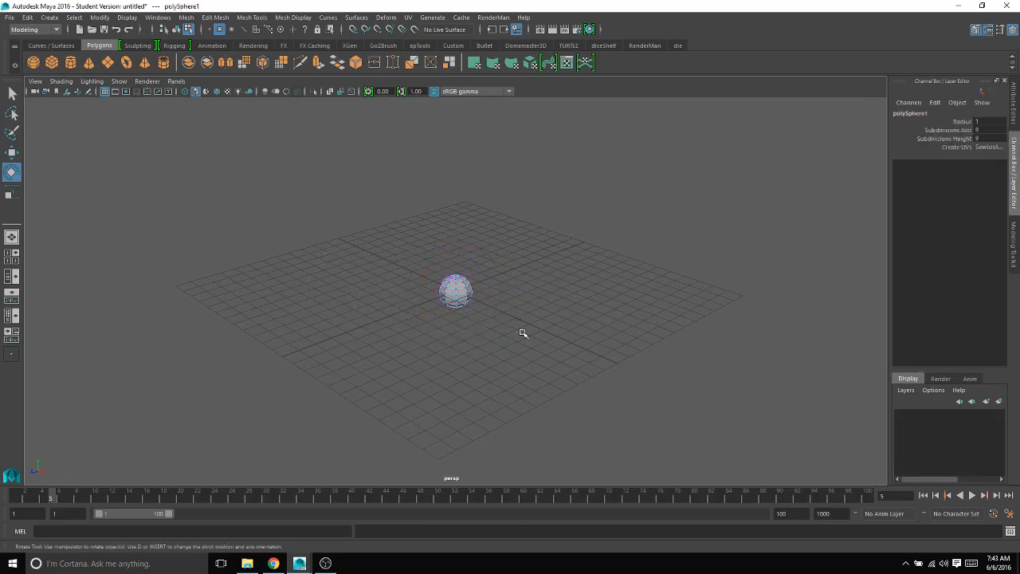
pyautogui.click(522, 333)
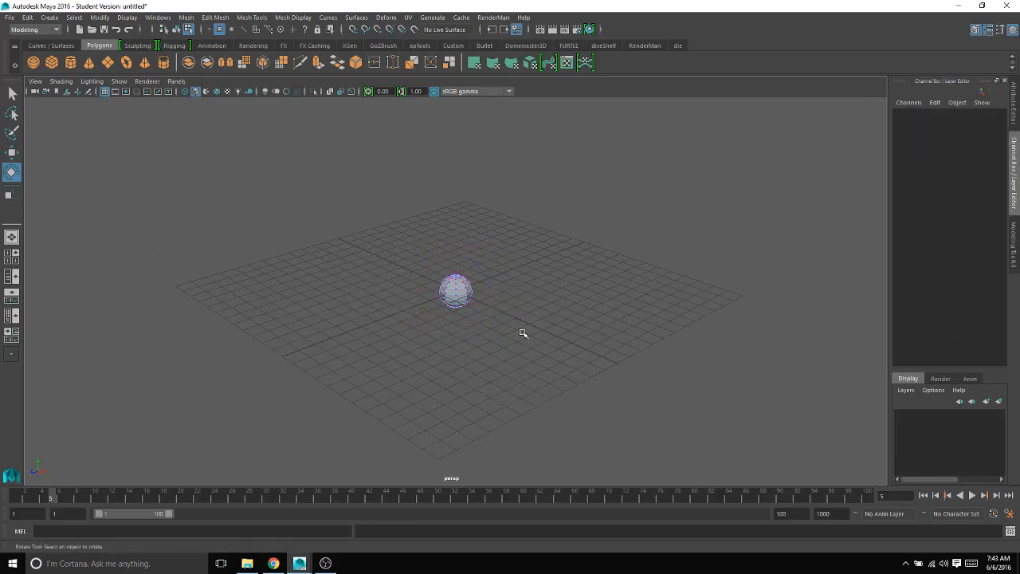
pyautogui.moveTo(459, 283); pyautogui.dragTo(504, 236, button='right')
pyautogui.click(452, 283)
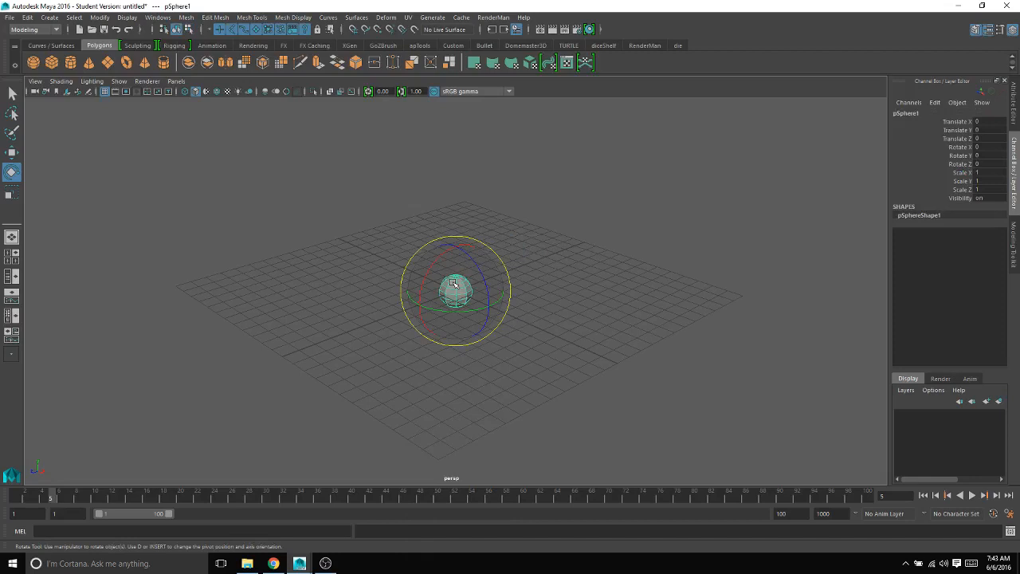
pyautogui.press('Delete')
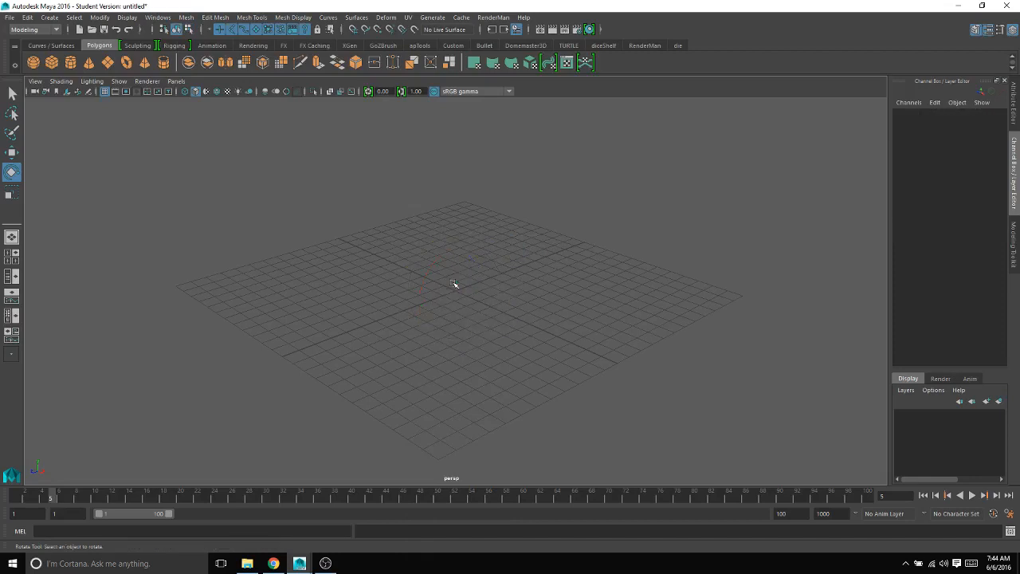
# Tear off the Polygon Primitives list as a floating window and place it over the viewport, clear of the grid
pyautogui.click(10, 17)
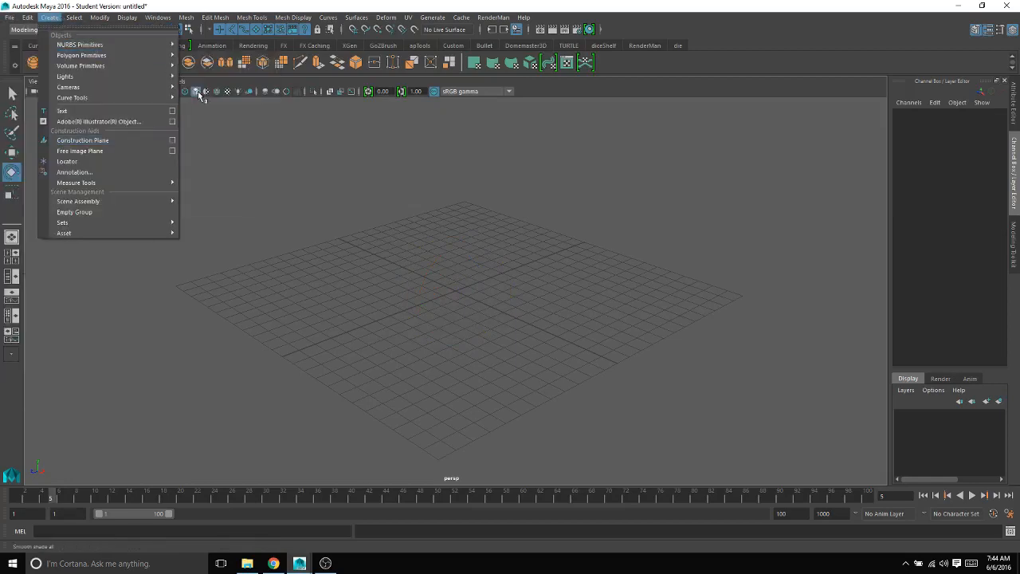
pyautogui.moveTo(160, 56)
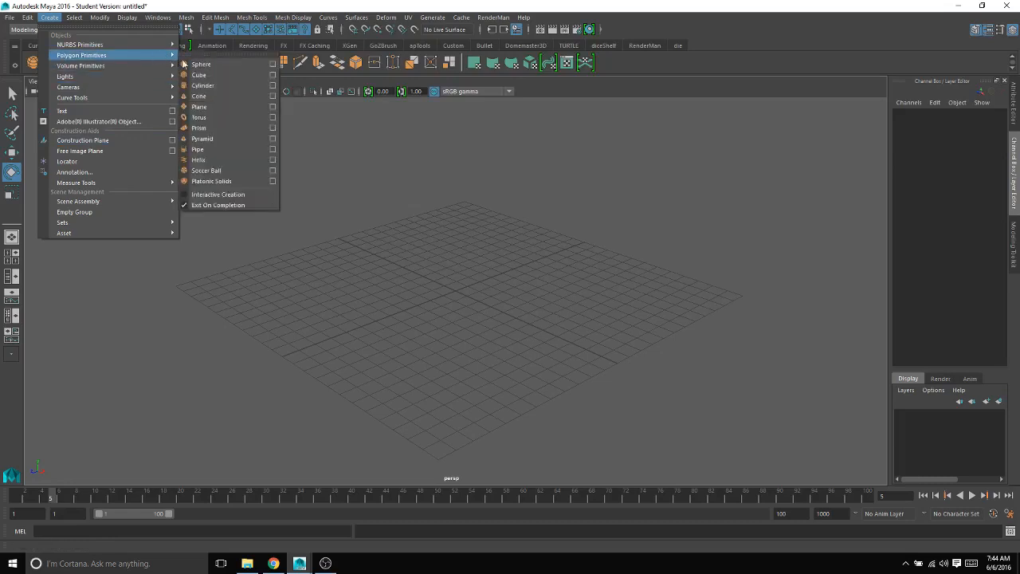
pyautogui.click(233, 51)
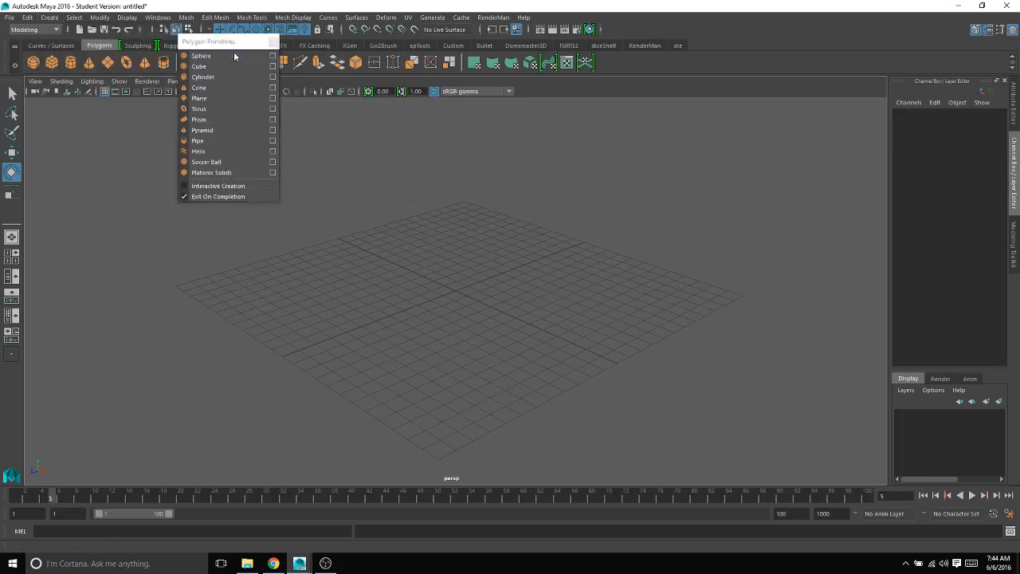
pyautogui.moveTo(227, 44); pyautogui.dragTo(104, 130)
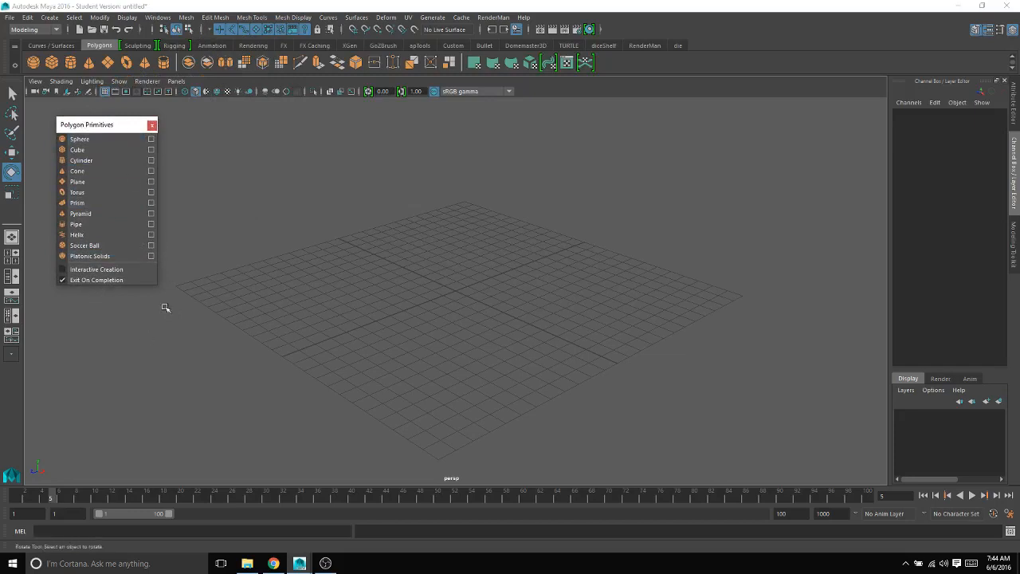
# Enable Interactive Creation and draw a polygon sphere with a radius of about 4.2 near the grid's center
pyautogui.click(104, 270)
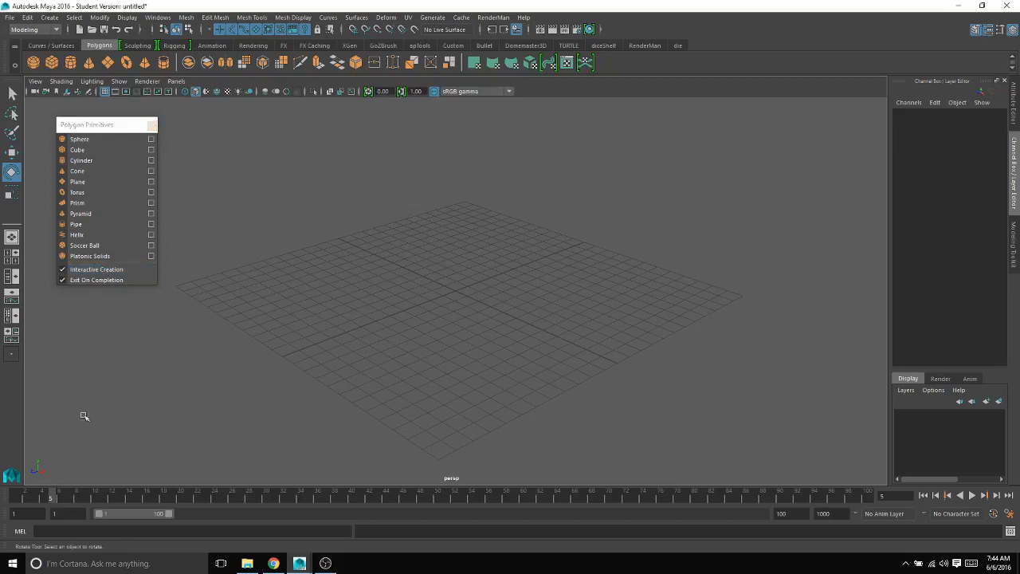
pyautogui.click(84, 139)
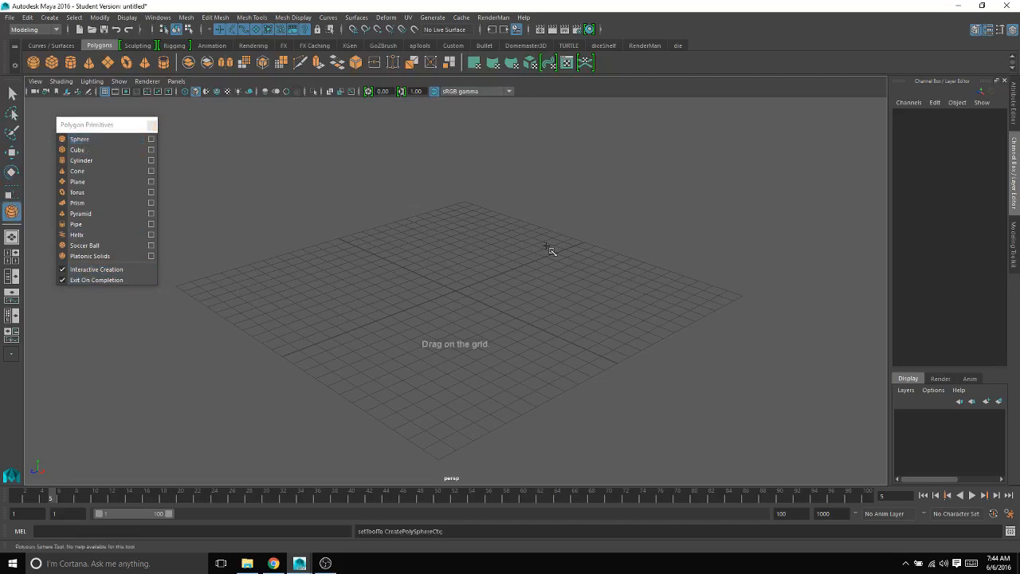
pyautogui.moveTo(439, 284); pyautogui.dragTo(470, 319)
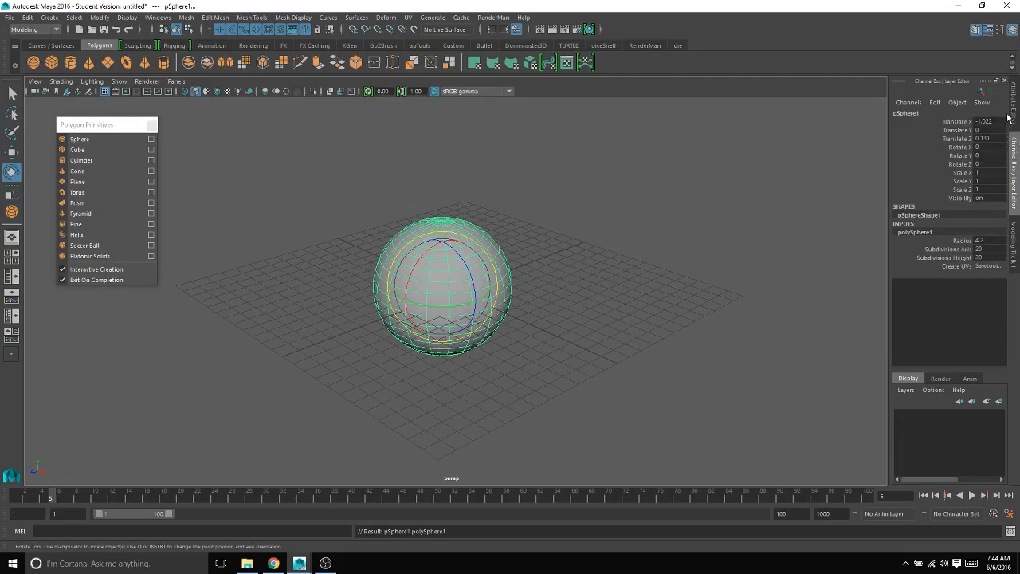
# Set the sphere's Translate X, Y and Z to 0 and deselect it
pyautogui.moveTo(987, 126); pyautogui.dragTo(988, 138)
pyautogui.write('0')
pyautogui.press('Return')
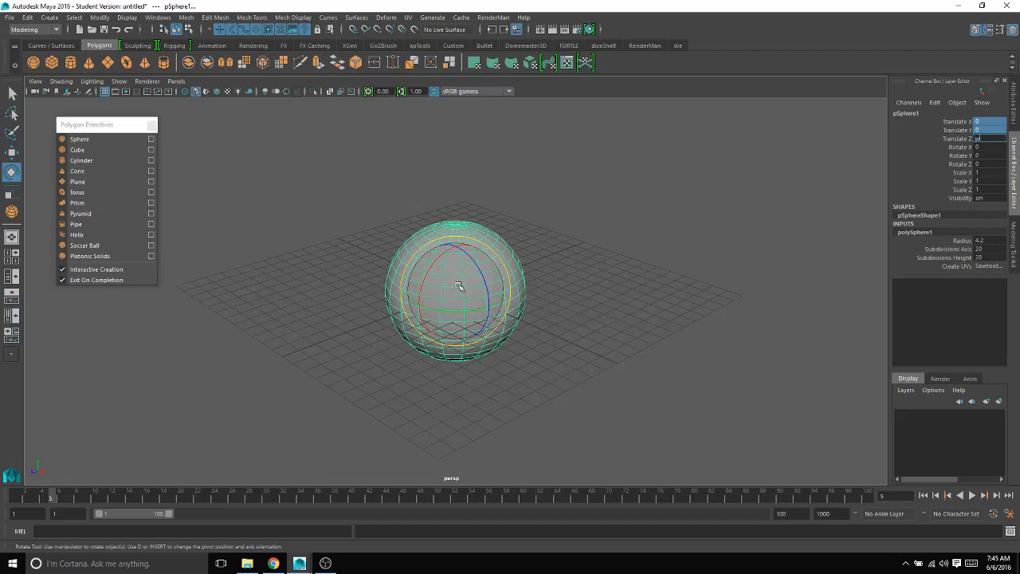
pyautogui.click(495, 230)
pyautogui.click(644, 221)
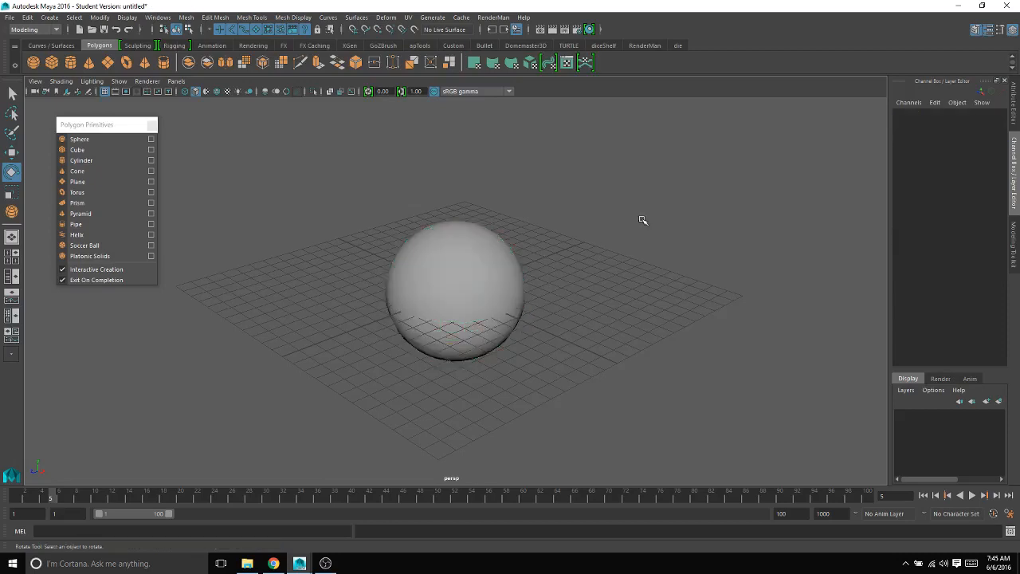
# Move the sphere along the Z axis to a Translate Z of about -9.37
pyautogui.click(433, 279)
pyautogui.press('w')
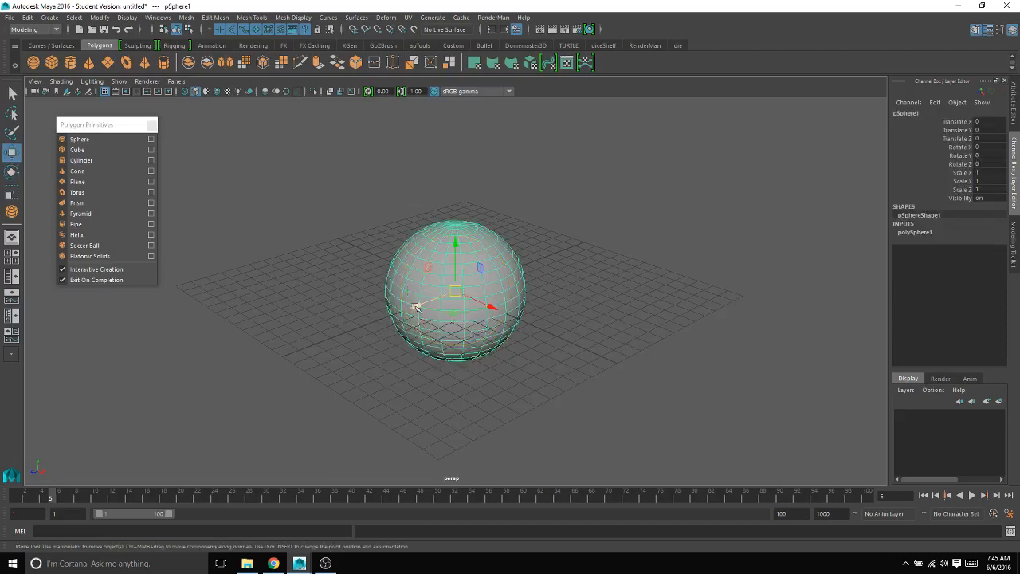
pyautogui.moveTo(416, 307); pyautogui.dragTo(542, 258)
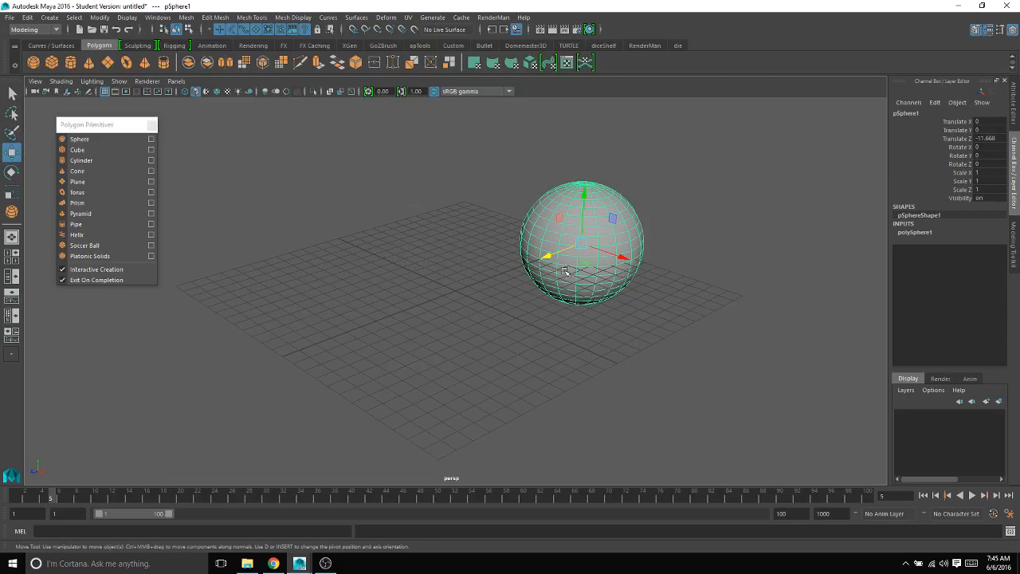
pyautogui.moveTo(545, 256)
pyautogui.mouseDown()
pyautogui.moveTo(494, 277)
pyautogui.moveTo(534, 266)
pyautogui.mouseUp()
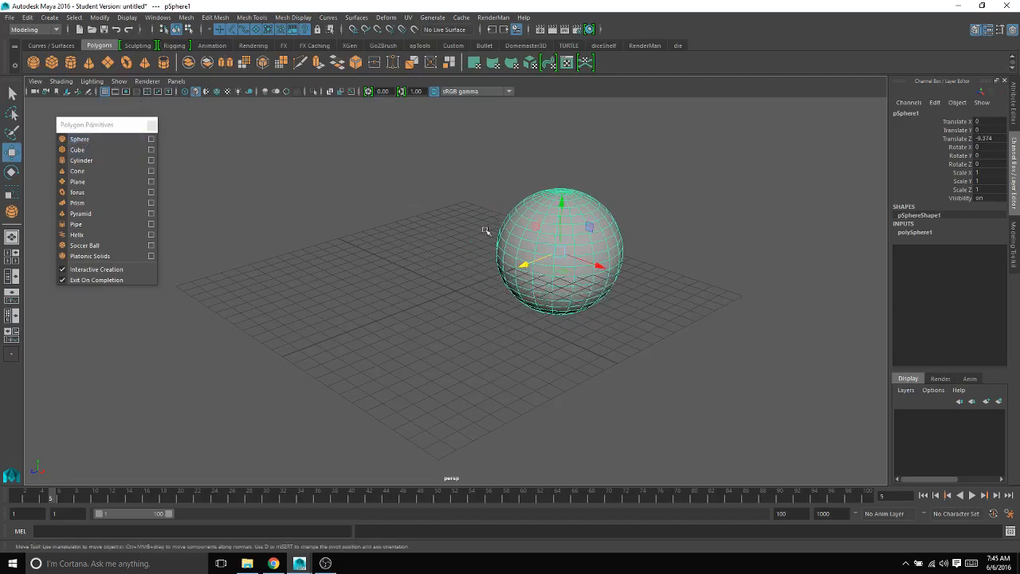
# Turn off Interactive Creation, add a second polygon sphere at the origin and return to the Select tool
pyautogui.click(80, 145)
pyautogui.click(93, 271)
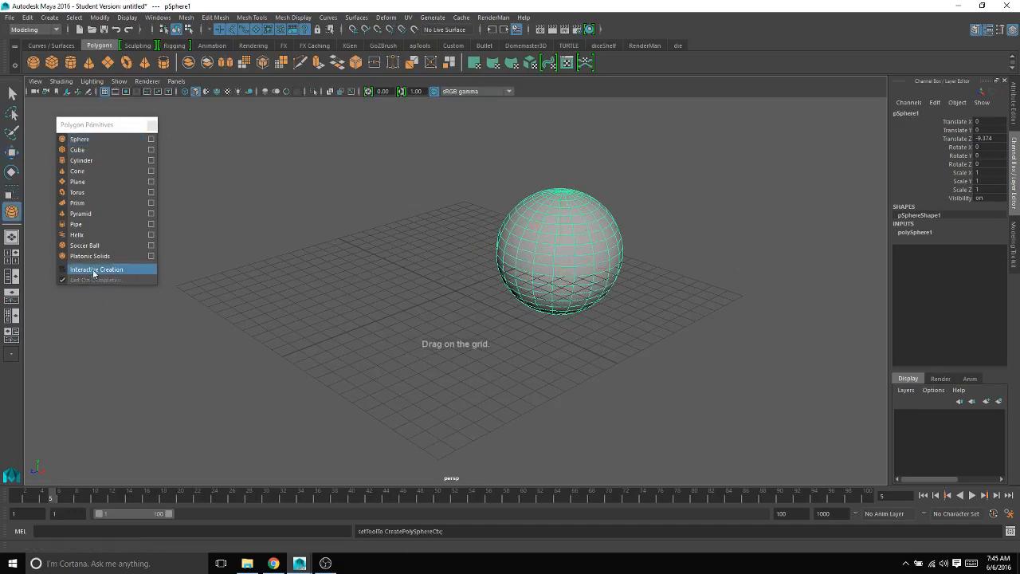
pyautogui.click(80, 138)
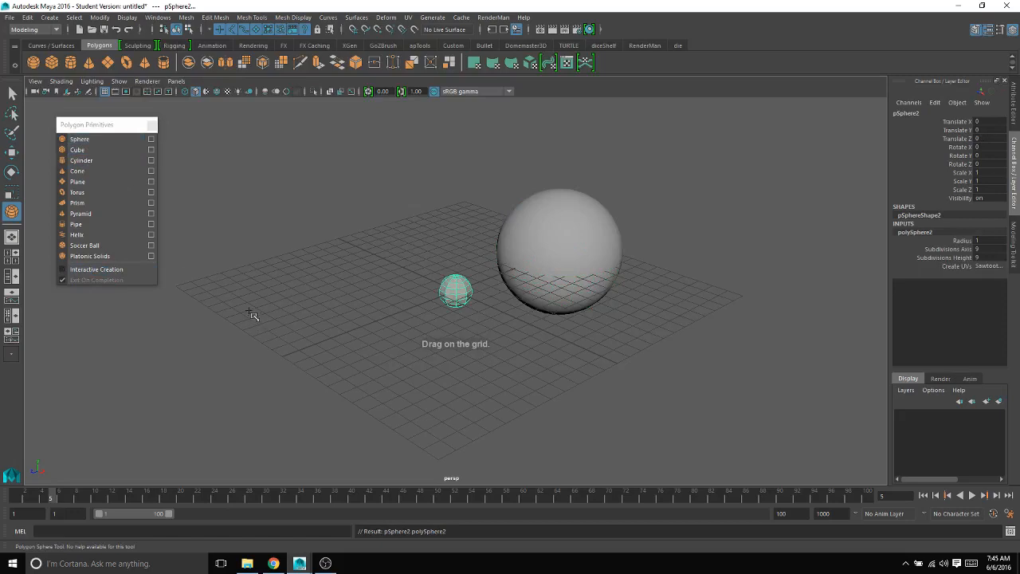
pyautogui.press('q')
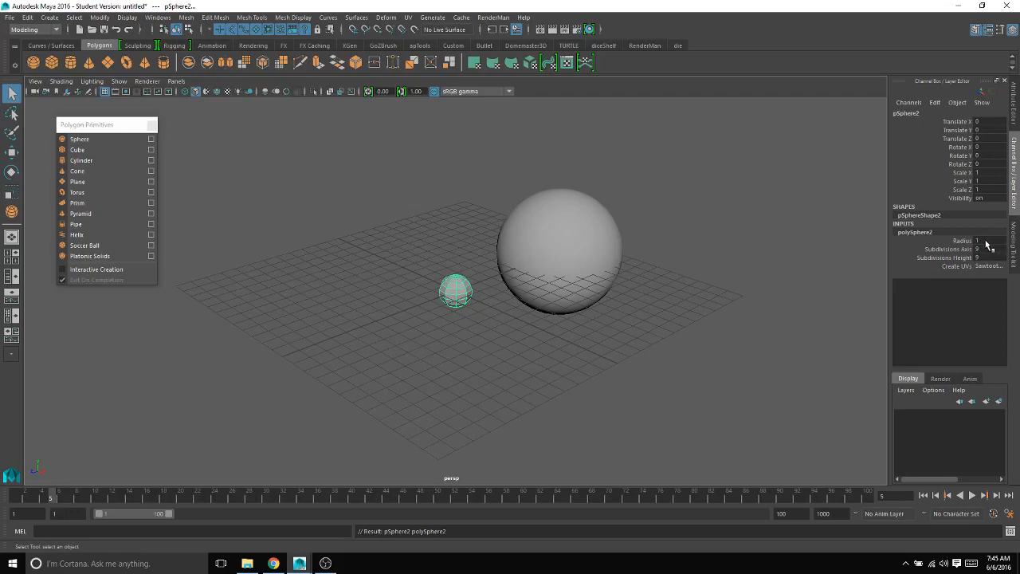
# Set the second sphere's Scale X, Y and Z to 10
pyautogui.moveTo(988, 173); pyautogui.dragTo(988, 190)
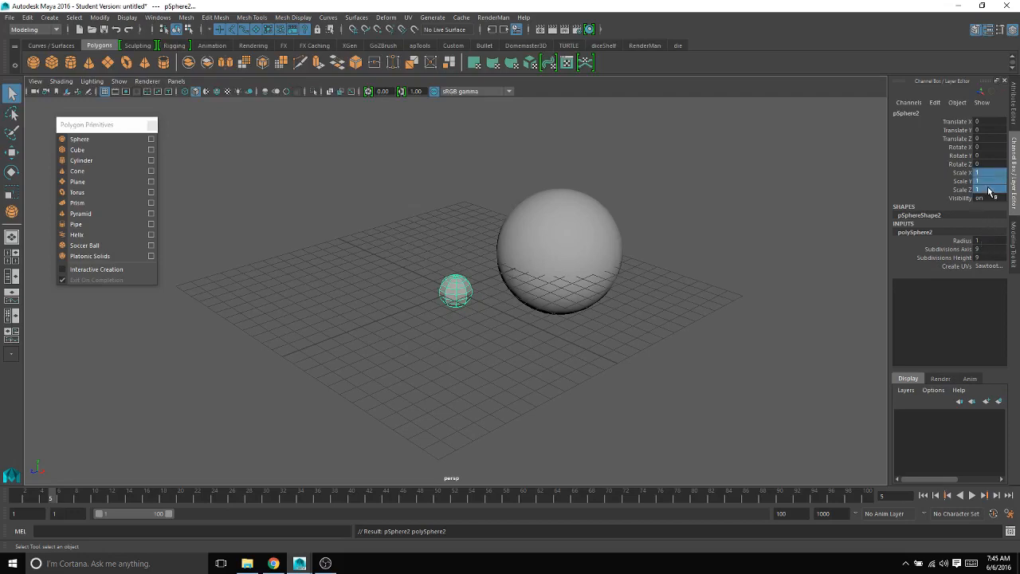
pyautogui.write('10')
pyautogui.press('Return')
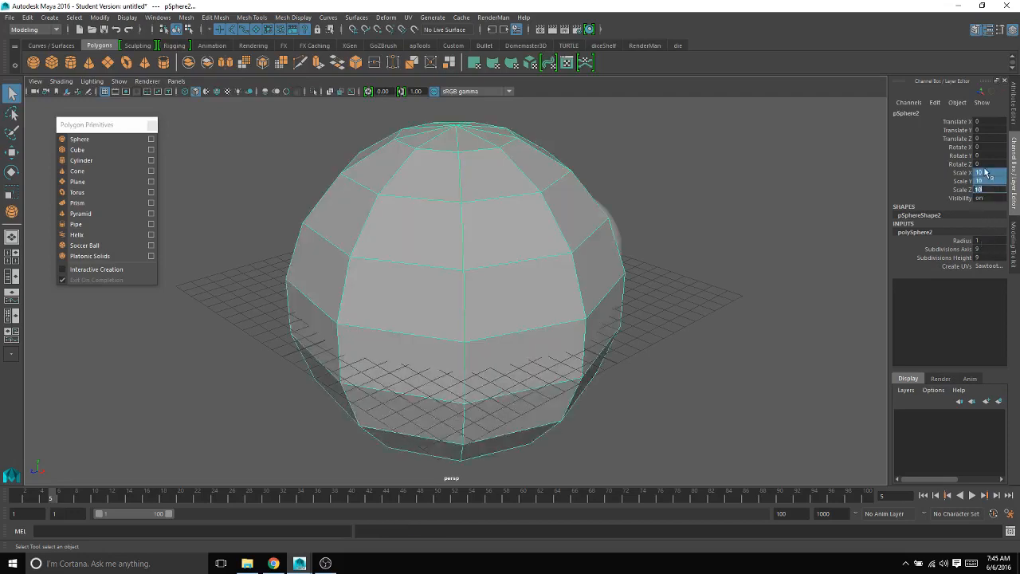
# Move the enlarged low-resolution sphere along the Z axis to a Translate Z of about 7.15
pyautogui.click(502, 263)
pyautogui.press('w')
pyautogui.moveTo(417, 307); pyautogui.dragTo(303, 319)
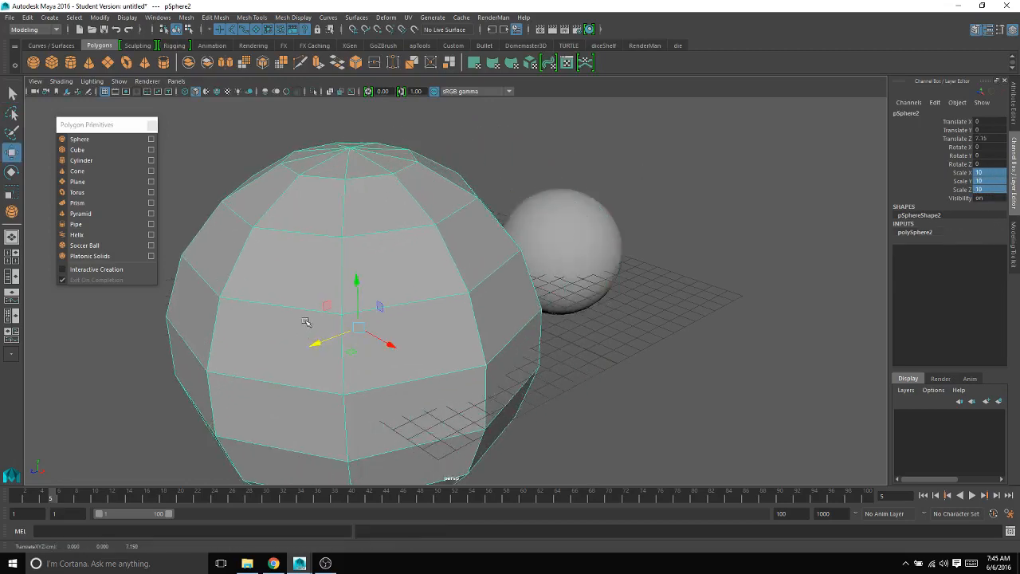
# Set the smoother sphere's Scale X, Y and Z to 9, and delete that sphere
pyautogui.click(518, 245)
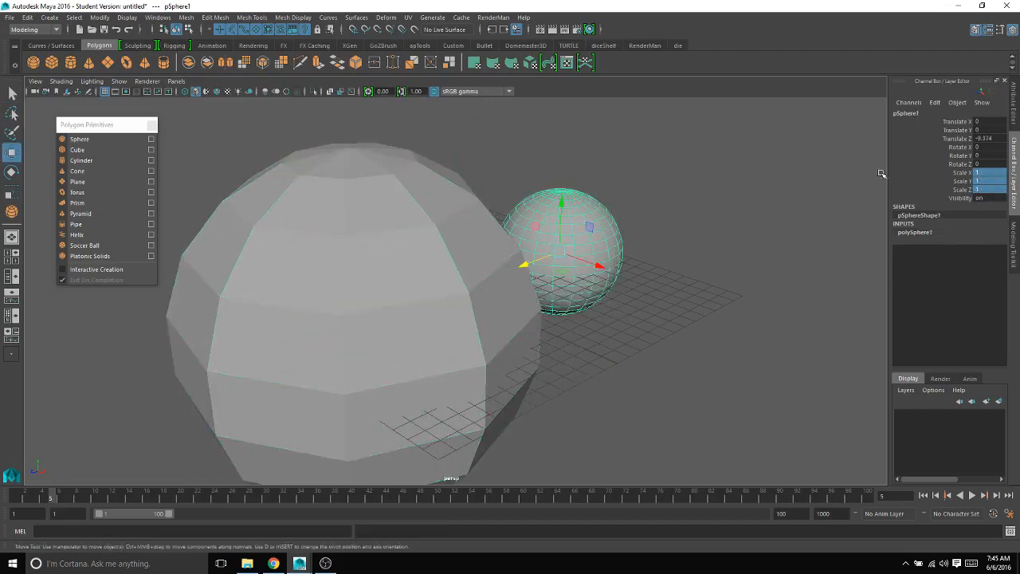
pyautogui.doubleClick(929, 232)
pyautogui.moveTo(987, 173)
pyautogui.mouseDown()
pyautogui.moveTo(982, 194)
pyautogui.moveTo(975, 186)
pyautogui.mouseUp()
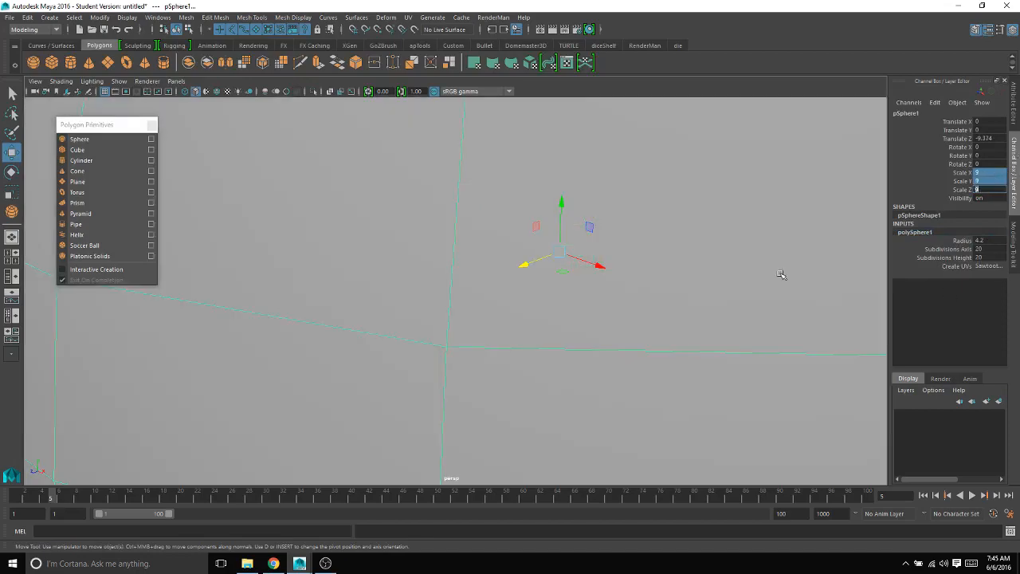
pyautogui.press('f')
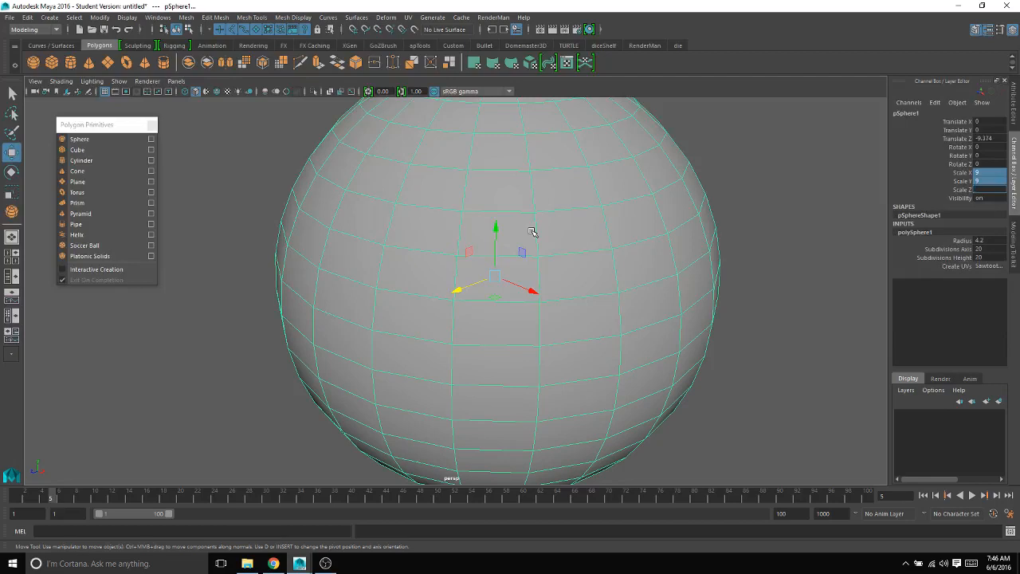
pyautogui.click(595, 181)
pyautogui.press('Delete')
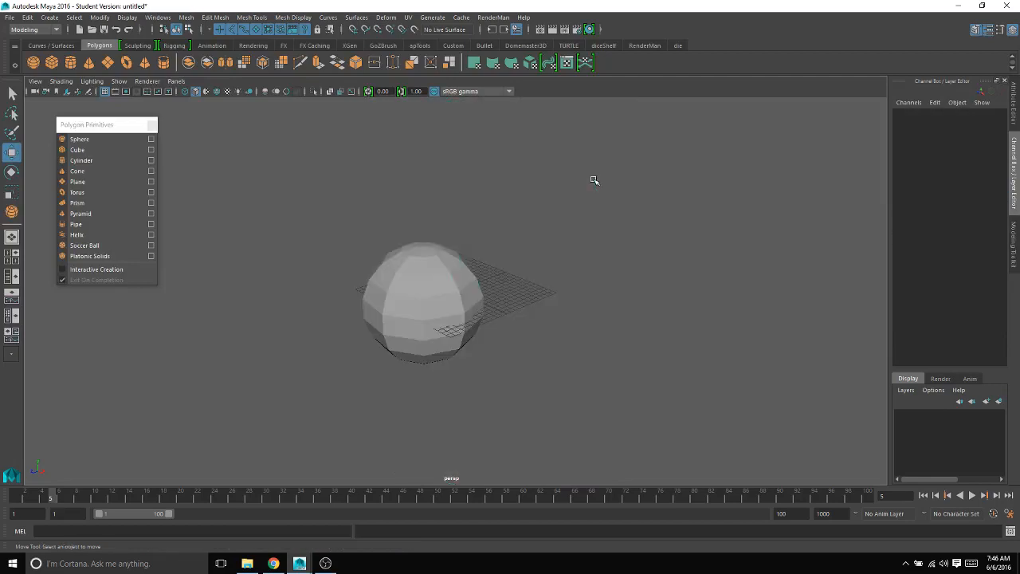
# Delete the remaining low-resolution sphere and turn Interactive Creation back on
pyautogui.click(412, 276)
pyautogui.press('Delete')
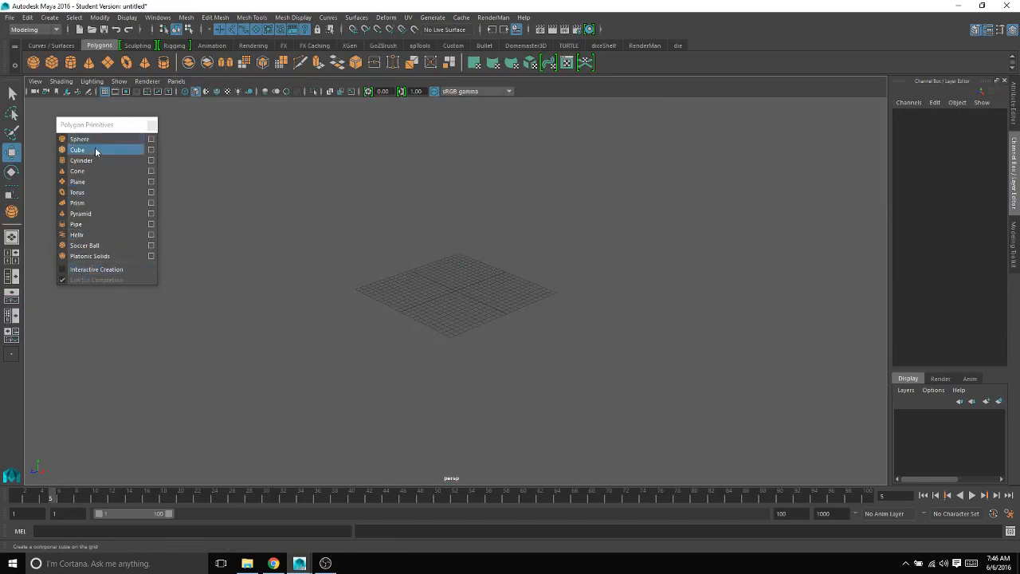
pyautogui.click(96, 270)
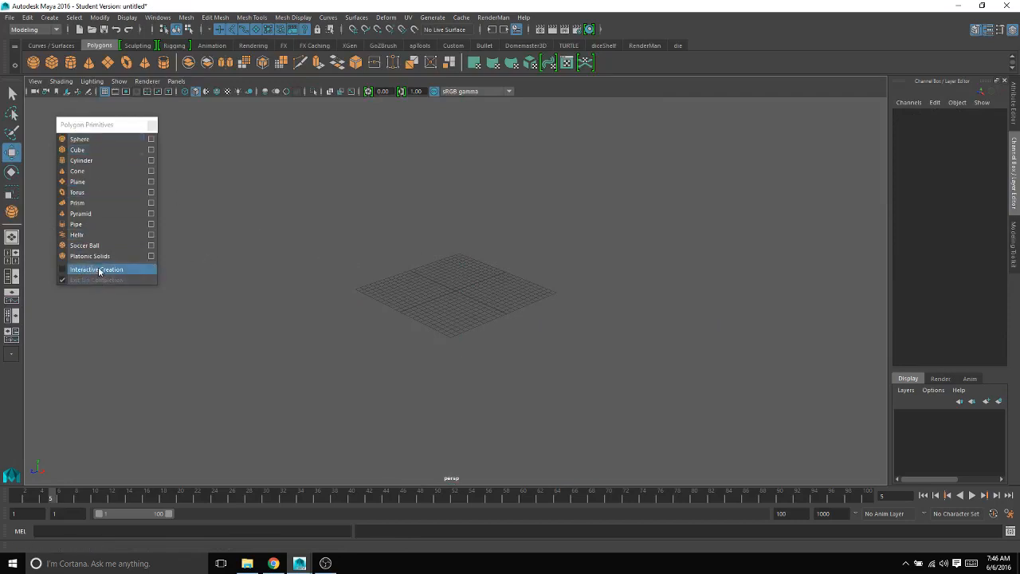
# Draw a polygon cube interactively on the grid, about 7.2 wide, 4.6 high and 6.6 deep
pyautogui.click(78, 151)
pyautogui.scroll(5, 466, 275)
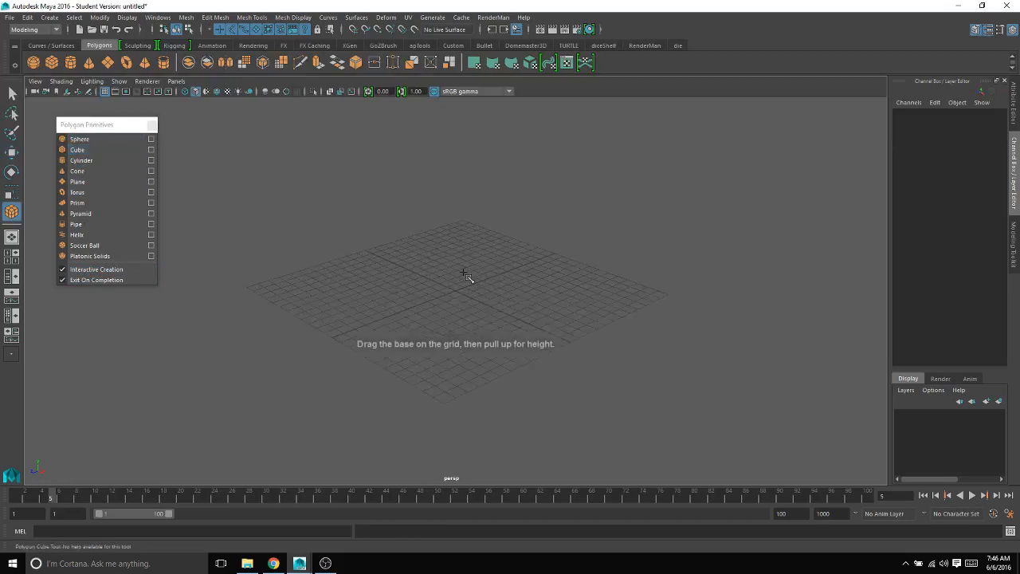
pyautogui.moveTo(408, 282); pyautogui.dragTo(526, 206)
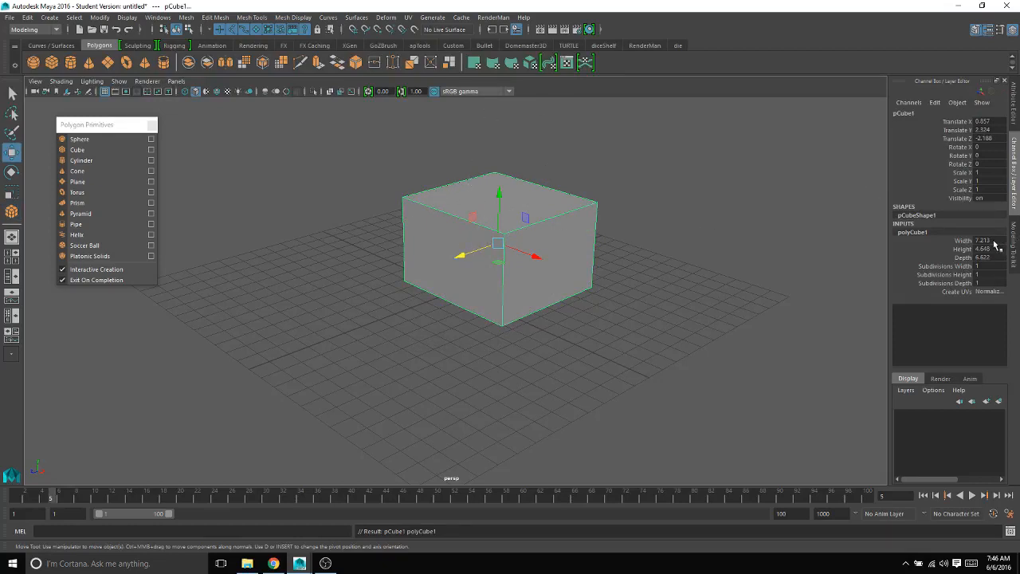
# Move the cube to the origin by setting its Translate X, Y and Z to 0
pyautogui.moveTo(994, 241); pyautogui.dragTo(996, 257)
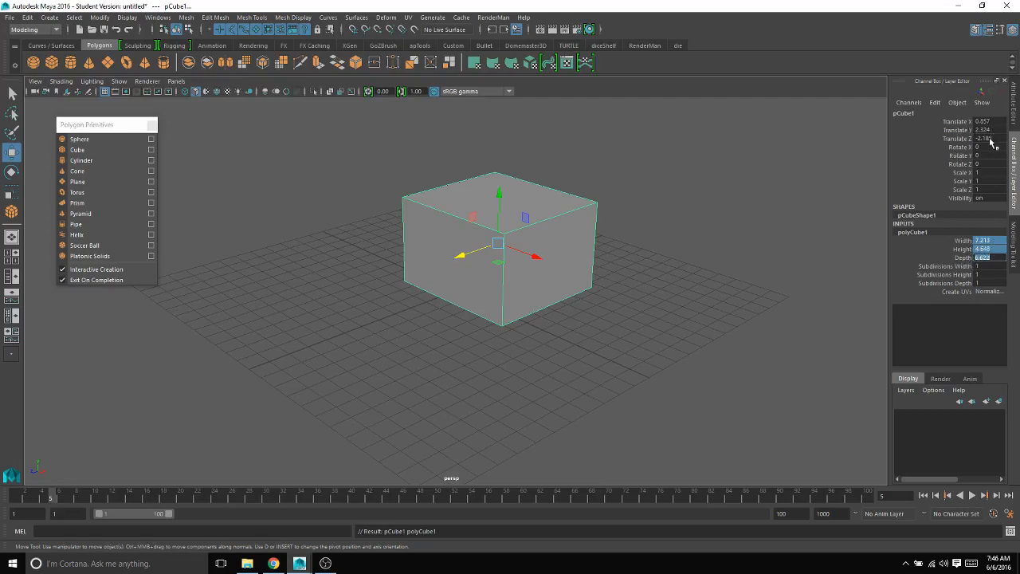
pyautogui.moveTo(987, 172); pyautogui.dragTo(986, 190)
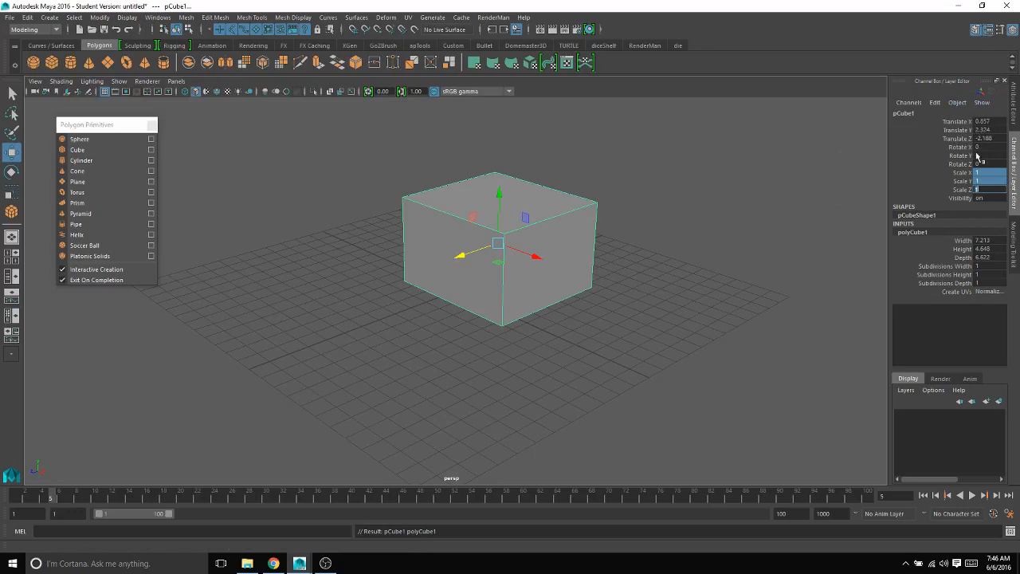
pyautogui.moveTo(997, 122); pyautogui.dragTo(997, 139)
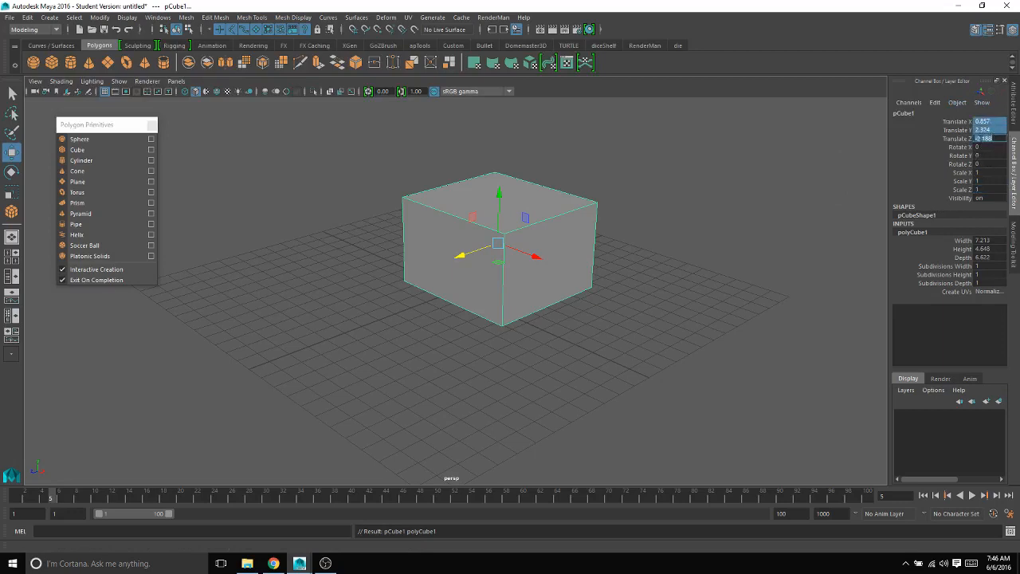
pyautogui.write('0')
pyautogui.press('Return')
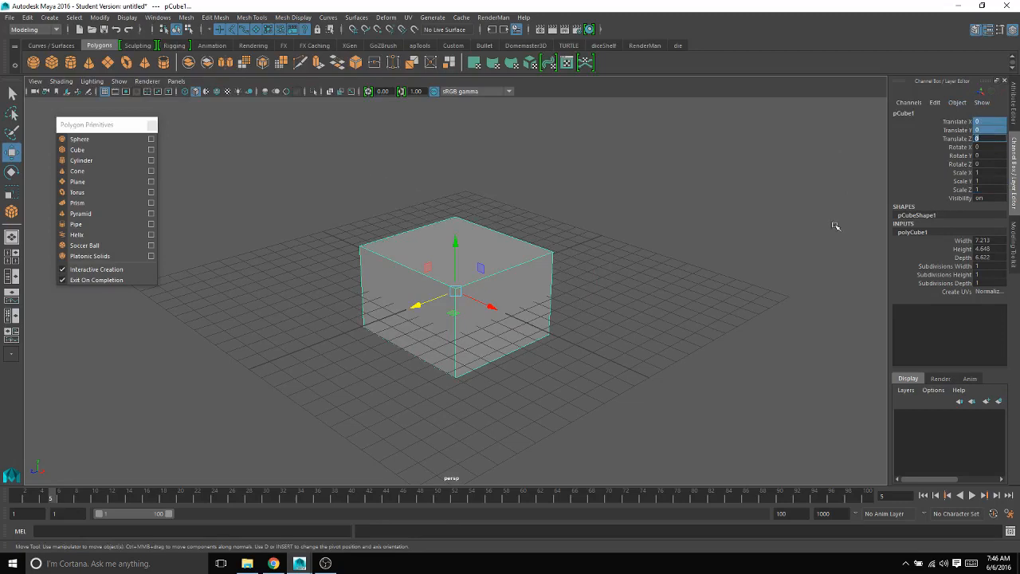
# Set the cube's Width, Height and Depth to 1 in its creation inputs
pyautogui.moveTo(979, 240); pyautogui.dragTo(993, 253)
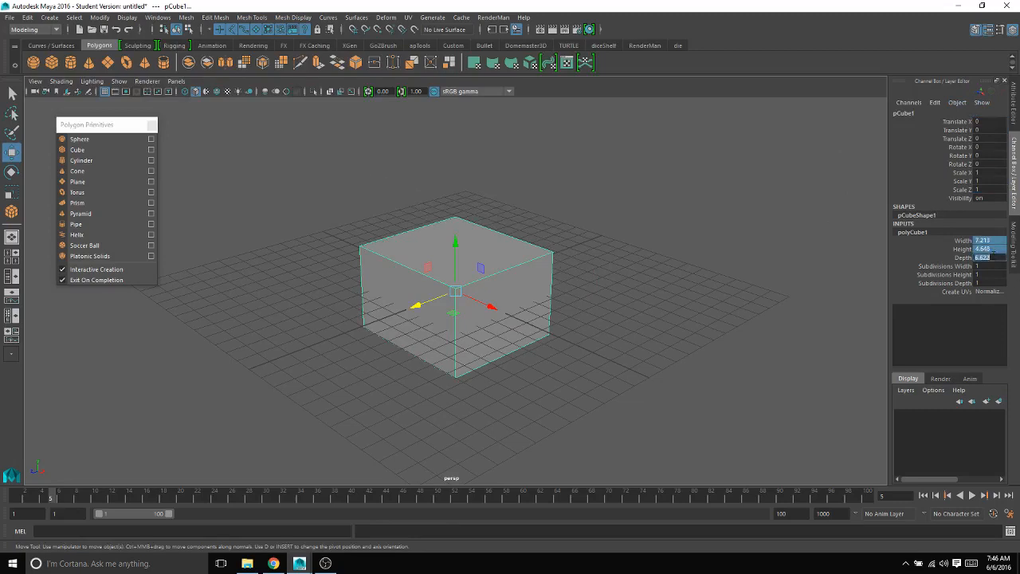
pyautogui.write('1')
pyautogui.press('Return')
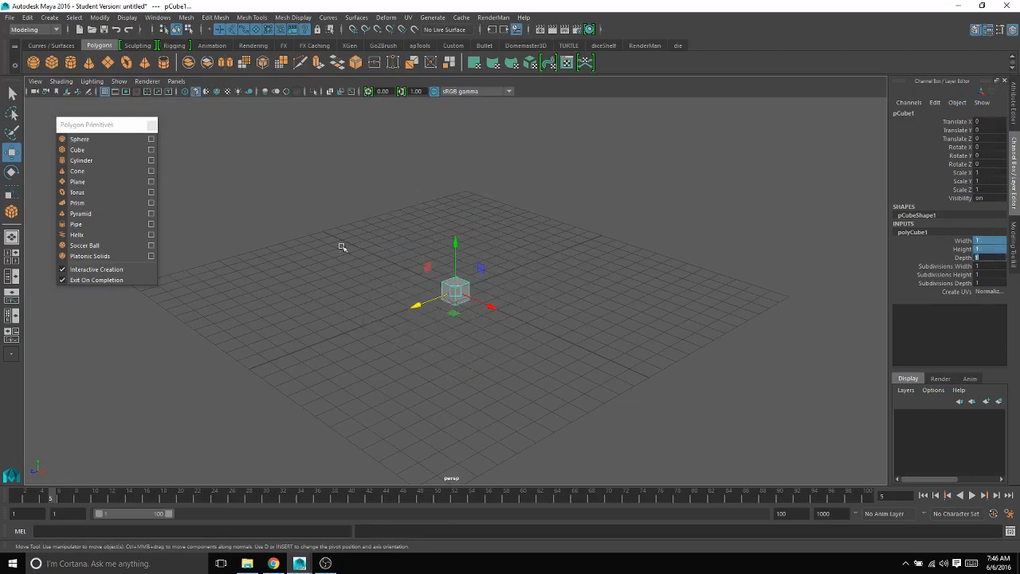
# Select the small cube at the origin and delete it
pyautogui.click(412, 275)
pyautogui.click(453, 282)
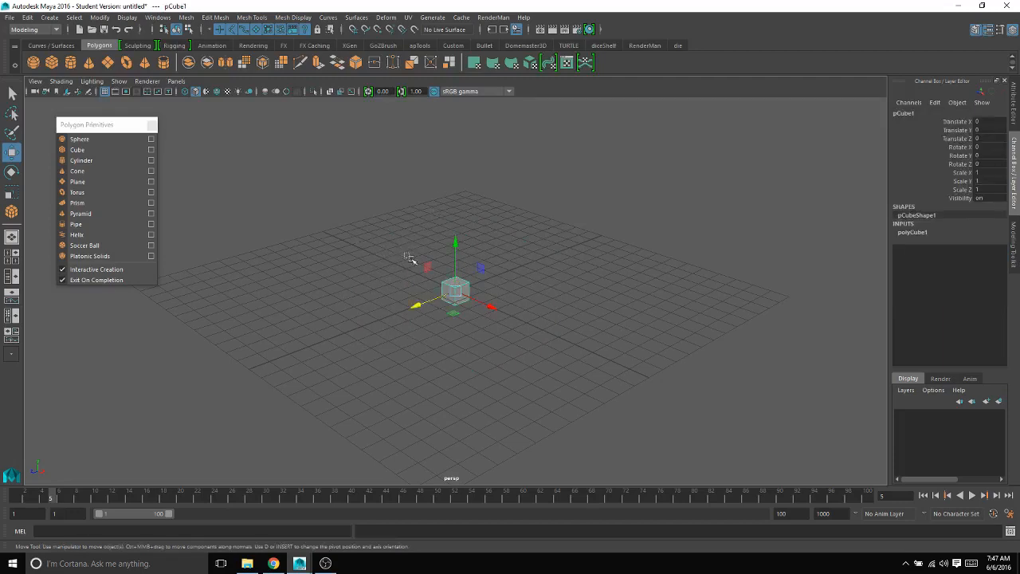
pyautogui.moveTo(405, 253); pyautogui.dragTo(523, 330)
pyautogui.press('Delete')
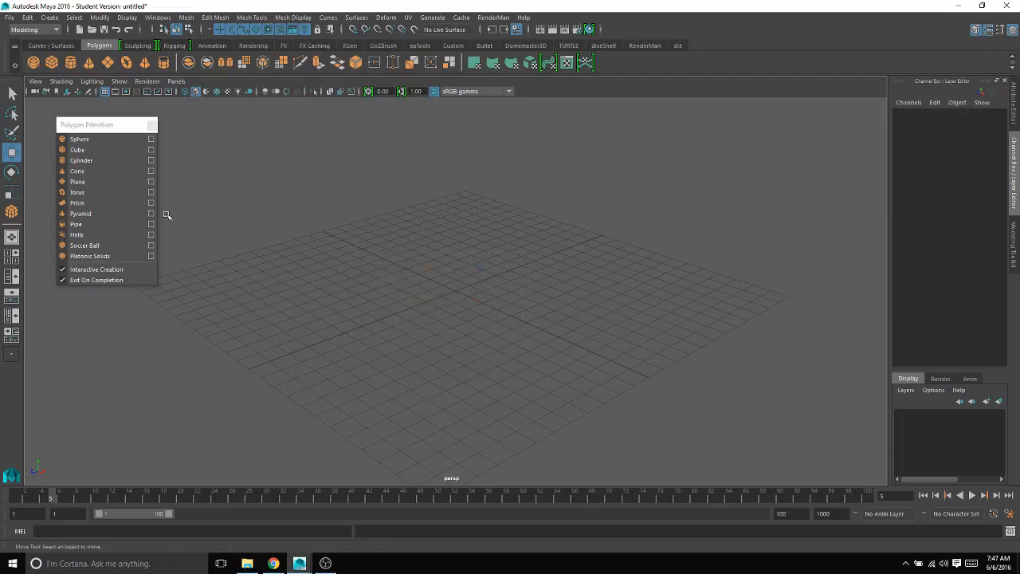
# Turn off Interactive Creation and add a polygon sphere at the origin
pyautogui.click(125, 138)
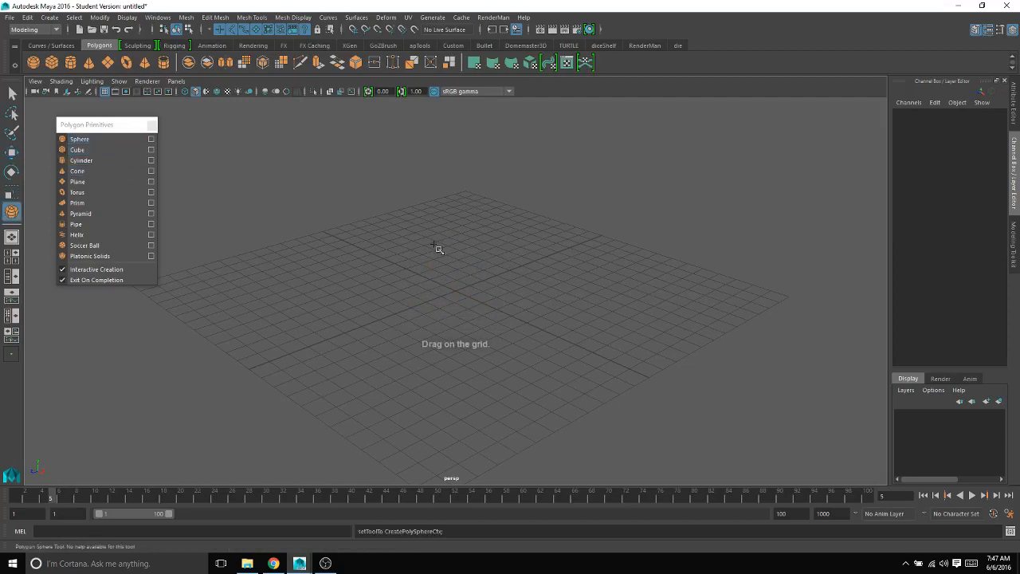
pyautogui.click(97, 269)
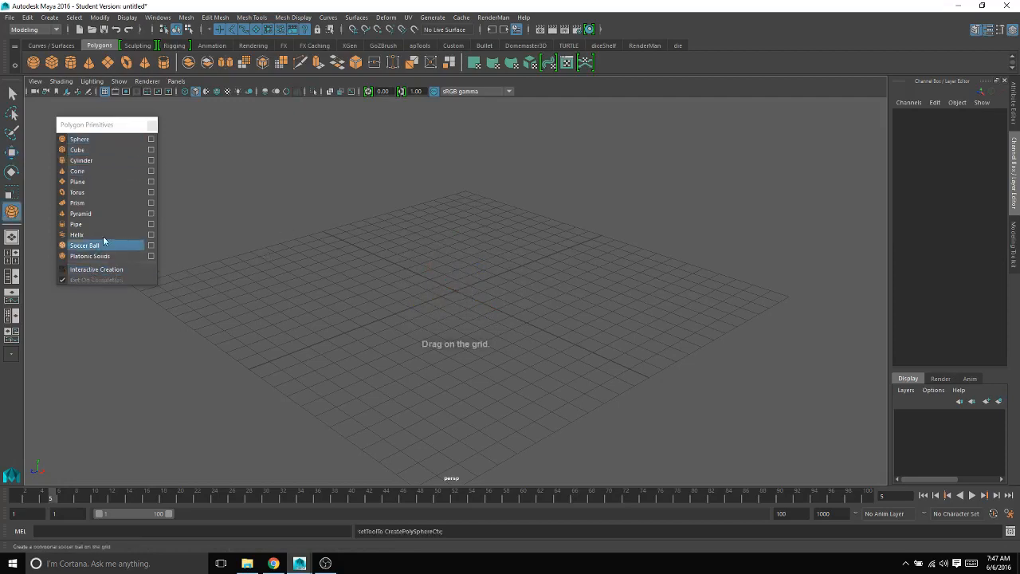
pyautogui.click(79, 139)
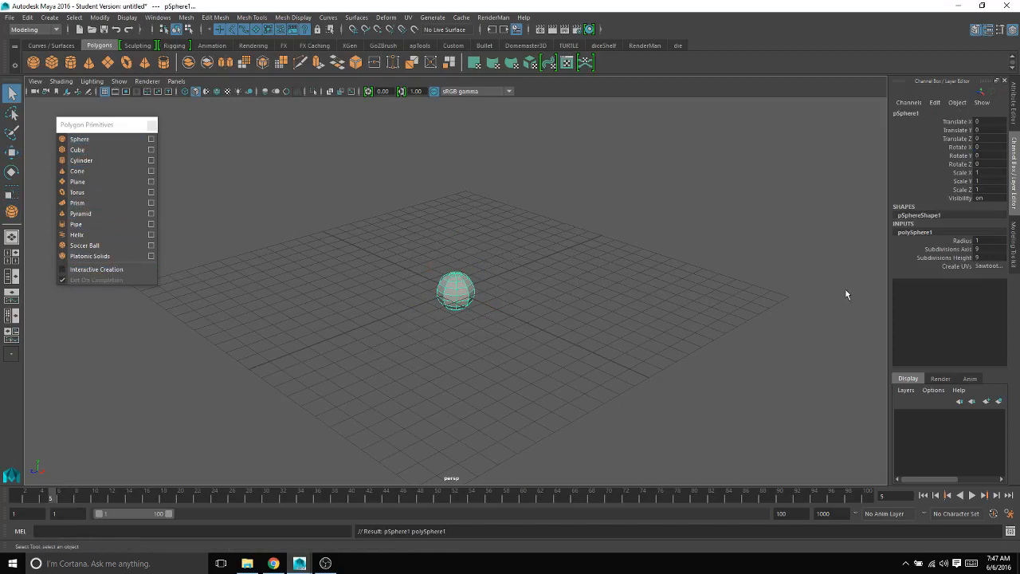
# Set the sphere's Subdivisions Axis and Subdivisions Height to 10
pyautogui.click(980, 248)
pyautogui.write('10')
pyautogui.press('Return')
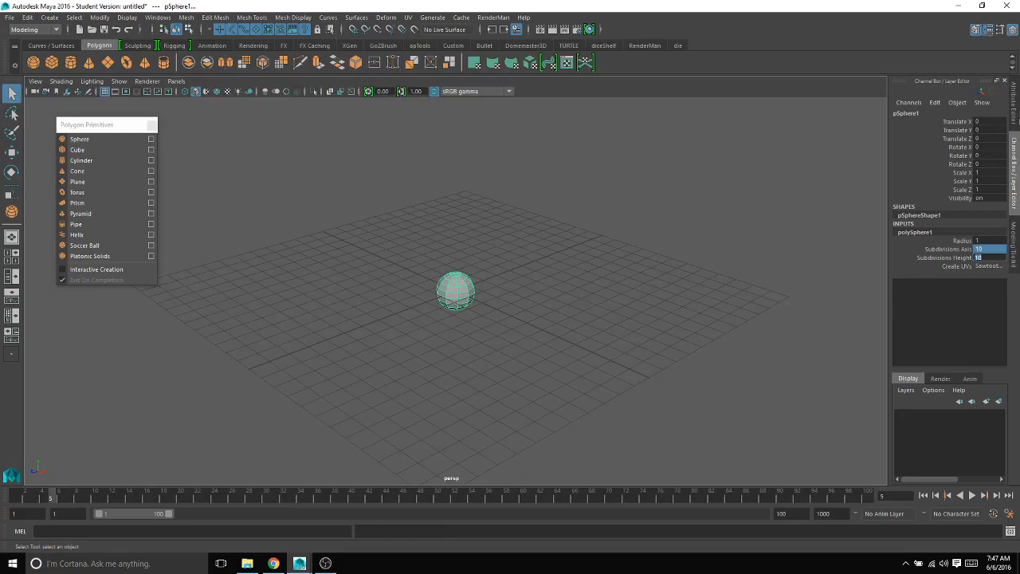
# Set the sphere's Radius to 5 in its creation inputs
pyautogui.click(983, 241)
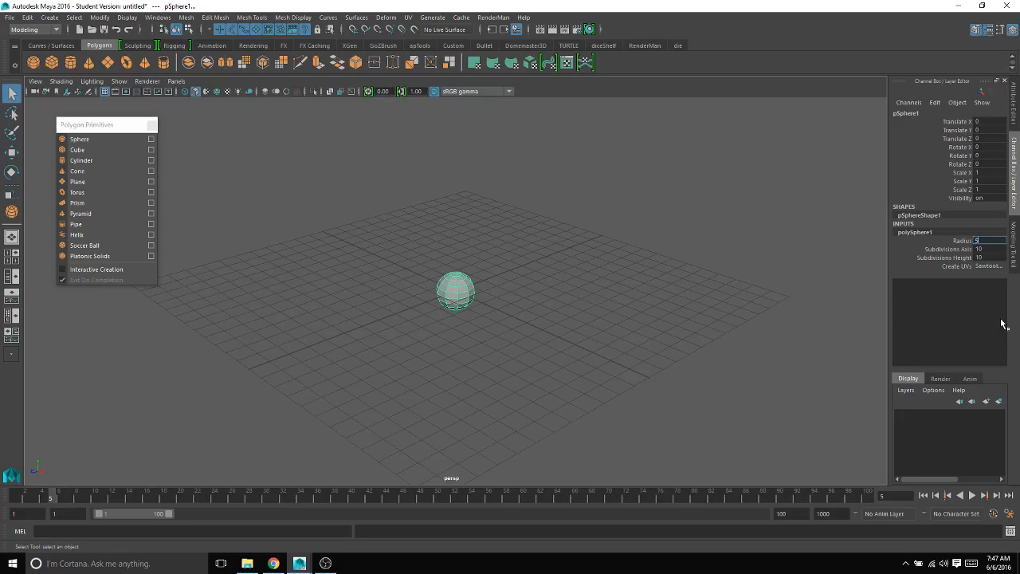
pyautogui.write('5')
pyautogui.press('Return')
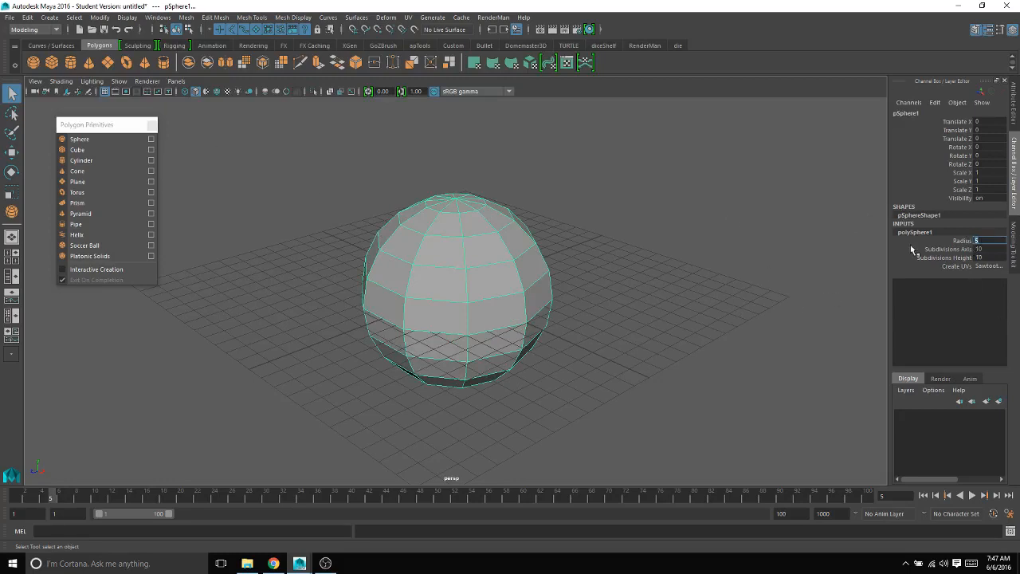
# Try a Radius of 10 on the sphere and return it to 5
pyautogui.write('0')
pyautogui.press('Return')
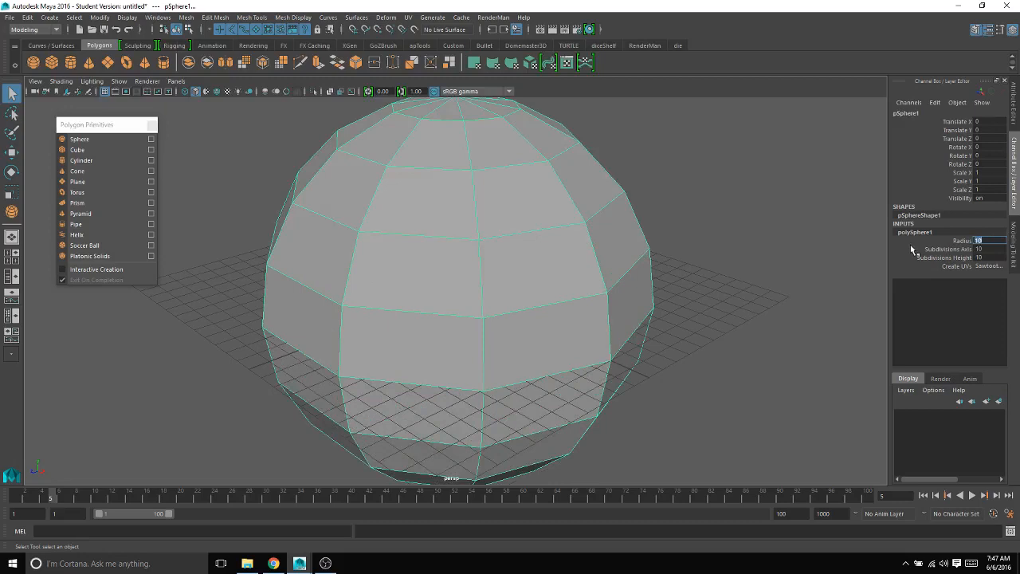
pyautogui.write('5')
pyautogui.press('Return')
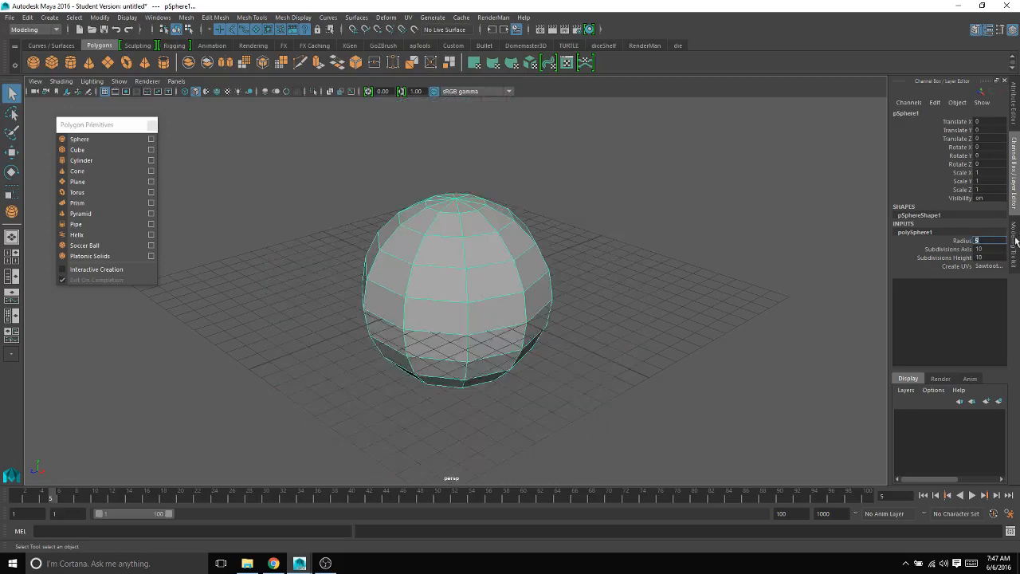
# Try the sphere's Subdivisions Axis at 3, and set it to 8
pyautogui.click(982, 250)
pyautogui.write('3')
pyautogui.press('Return')
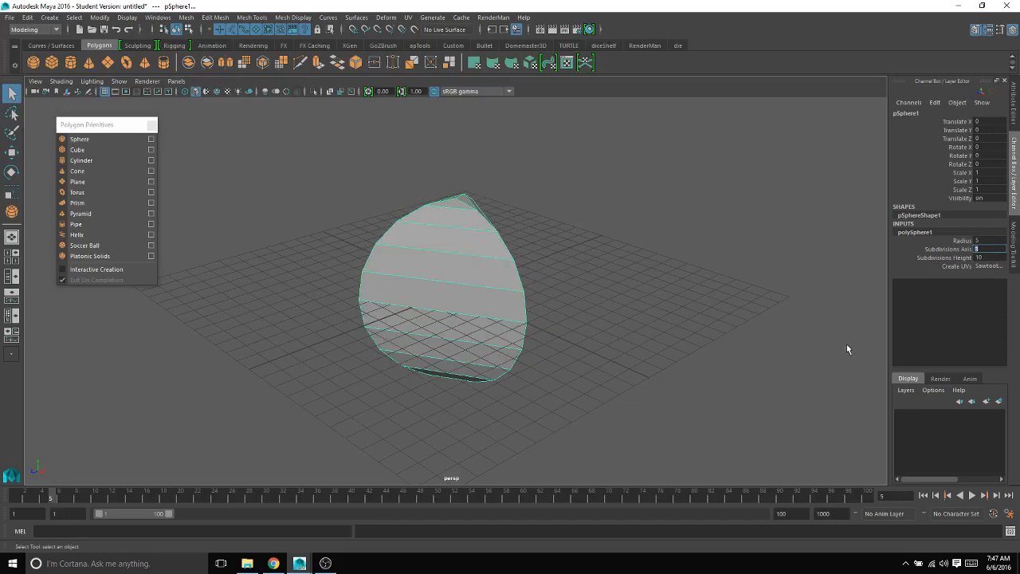
pyautogui.write('8')
pyautogui.press('Return')
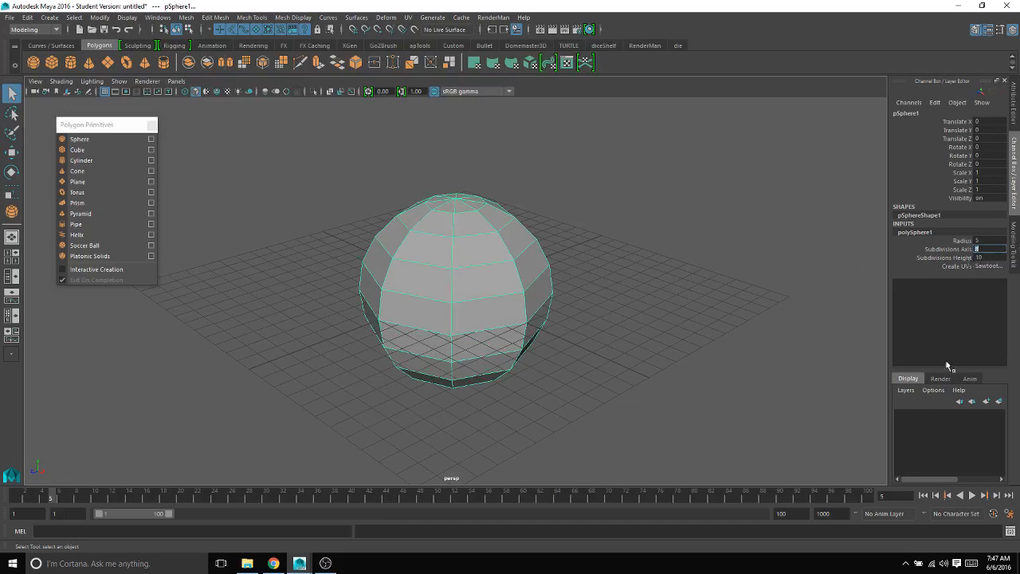
# Try the sphere's Subdivisions Height at 3, and set it to 8
pyautogui.click(998, 258)
pyautogui.write('3')
pyautogui.press('Return')
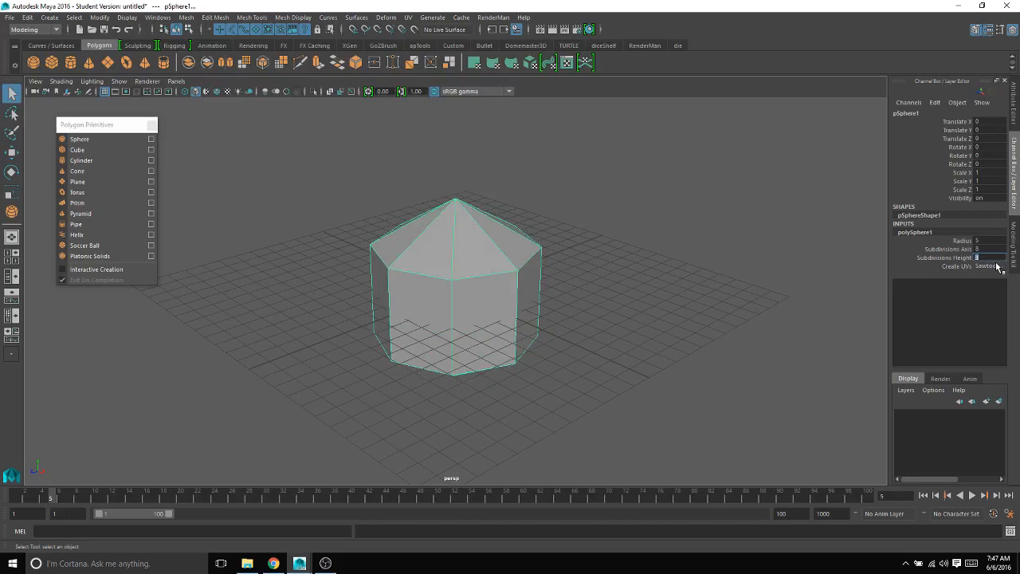
pyautogui.write('8')
pyautogui.press('Return')
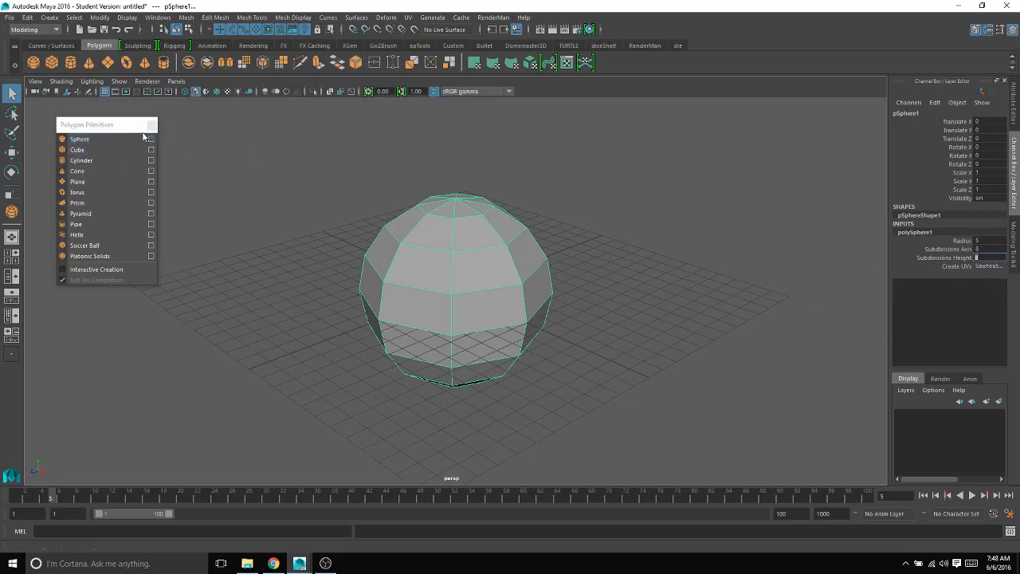
# Select the sphere in the viewport and delete it
pyautogui.click(426, 204)
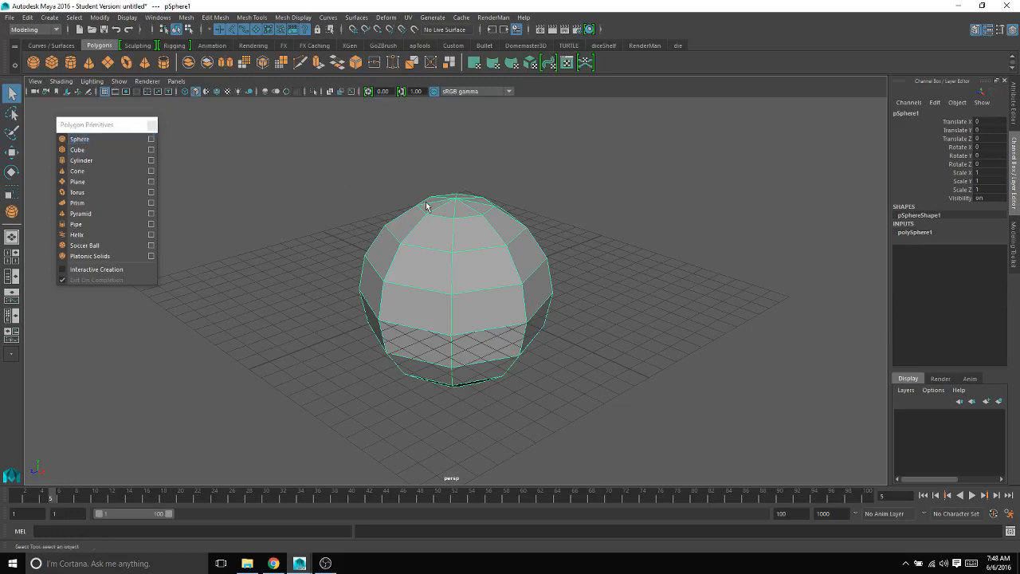
pyautogui.press('Delete')
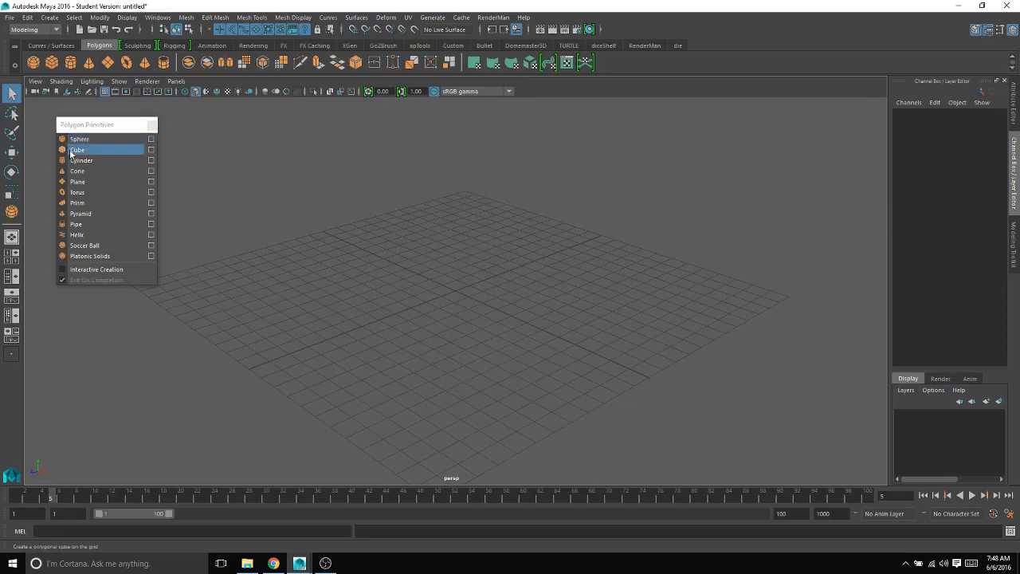
# Examine the Polygon Cube options, including the commands for saving and resetting settings, and close them without creating a cube
pyautogui.click(150, 149)
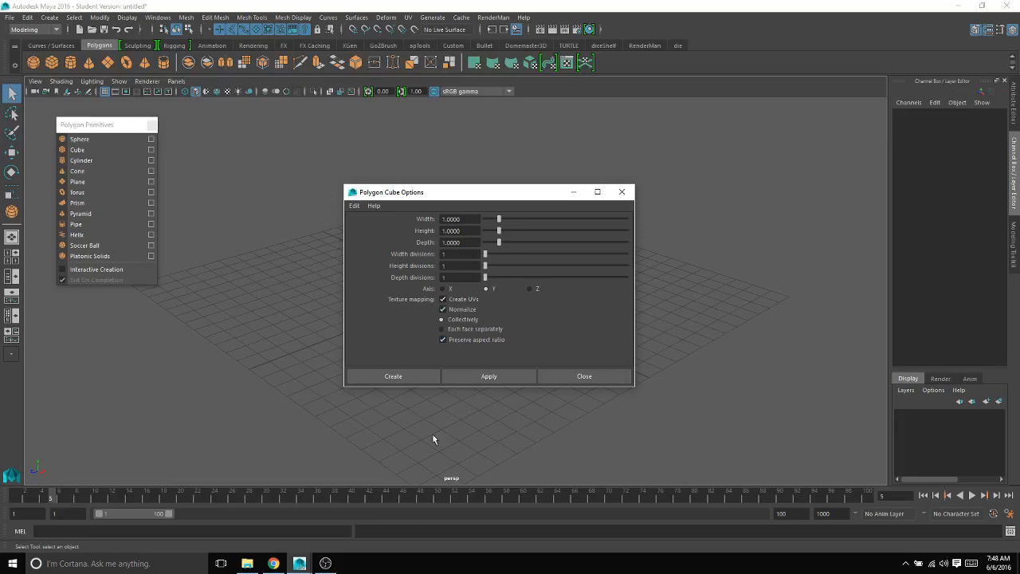
pyautogui.click(354, 206)
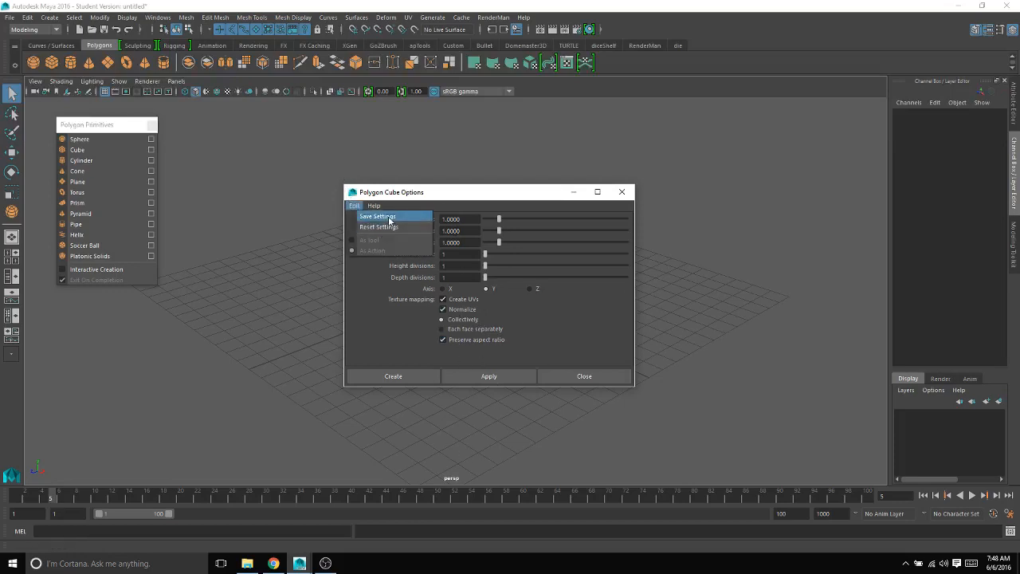
pyautogui.click(366, 314)
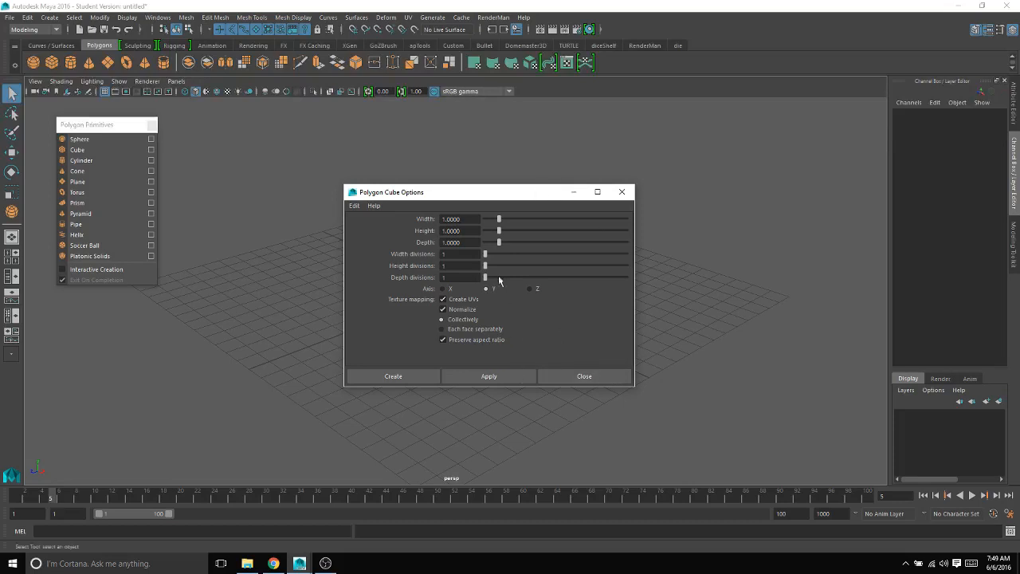
pyautogui.click(591, 379)
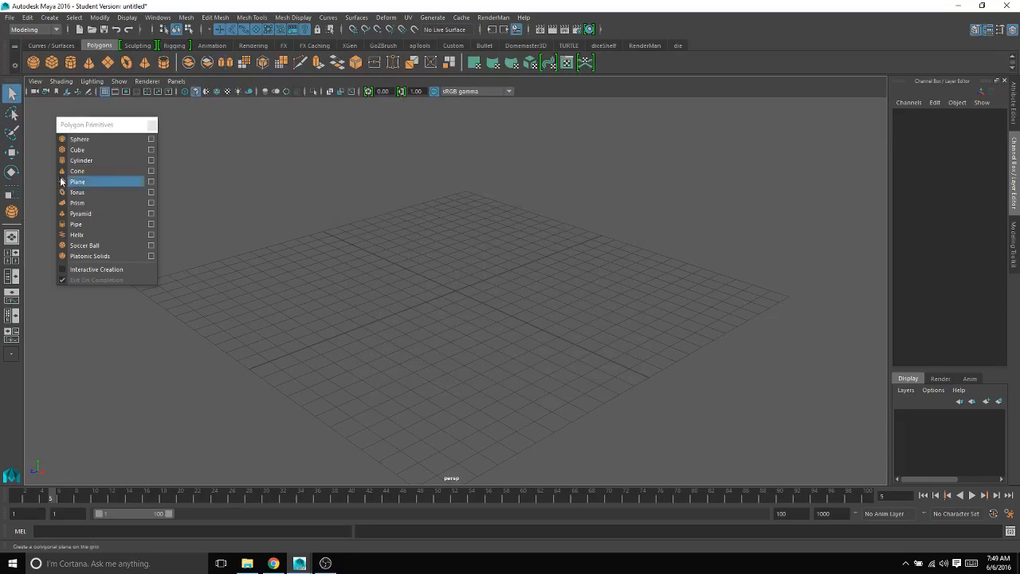
# Add a default polygon cube at the origin and close the floating Polygon Primitives palette
pyautogui.click(88, 152)
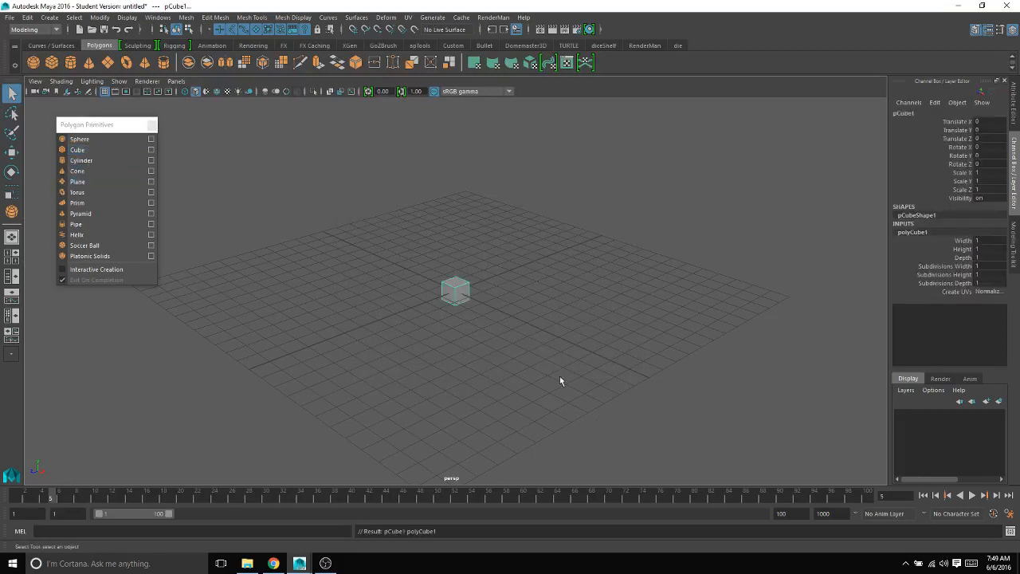
pyautogui.click(152, 125)
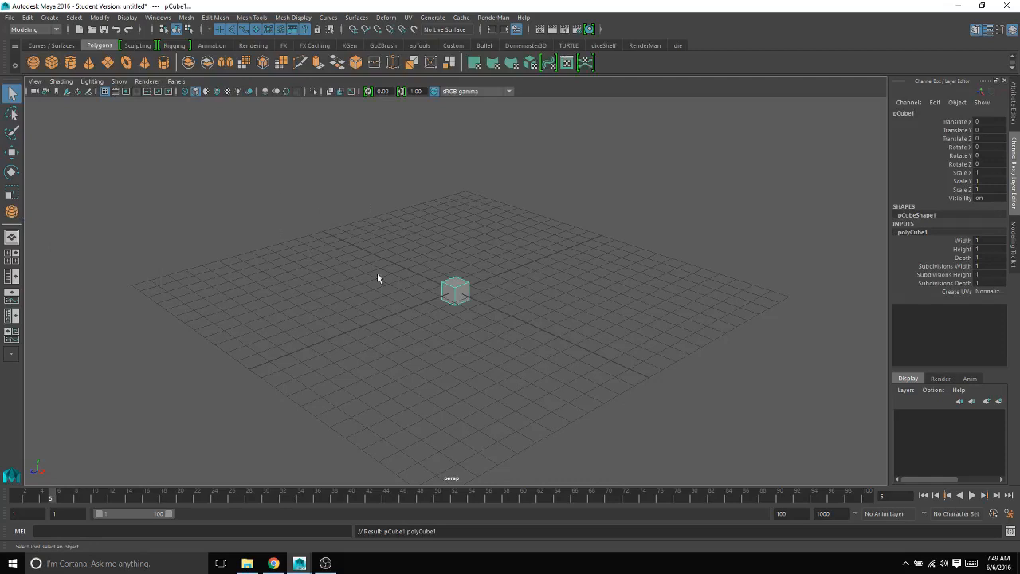
# Select the cube, frame it in the perspective view and switch to the four-view layout
pyautogui.moveTo(430, 270); pyautogui.dragTo(511, 341)
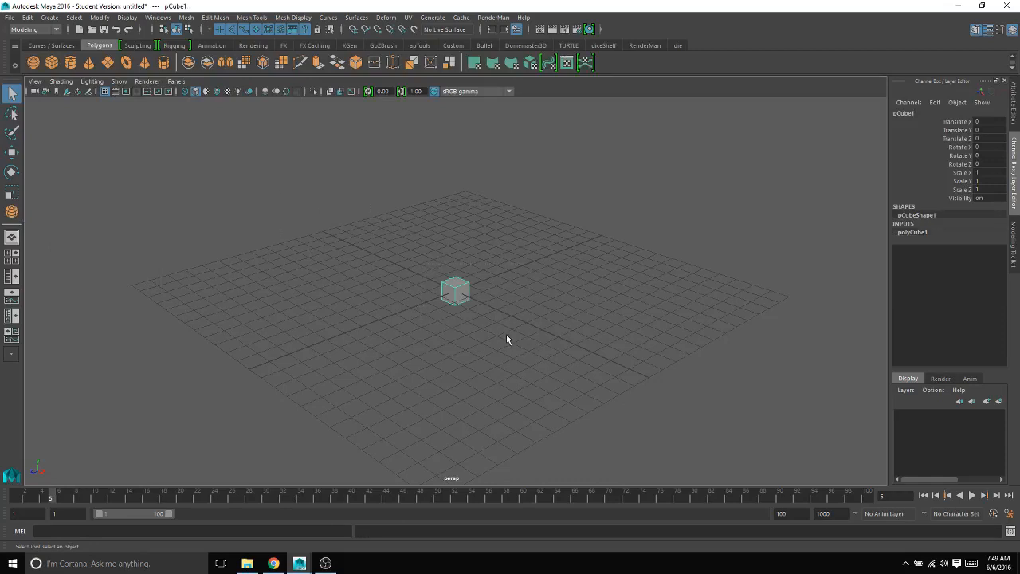
pyautogui.press('f')
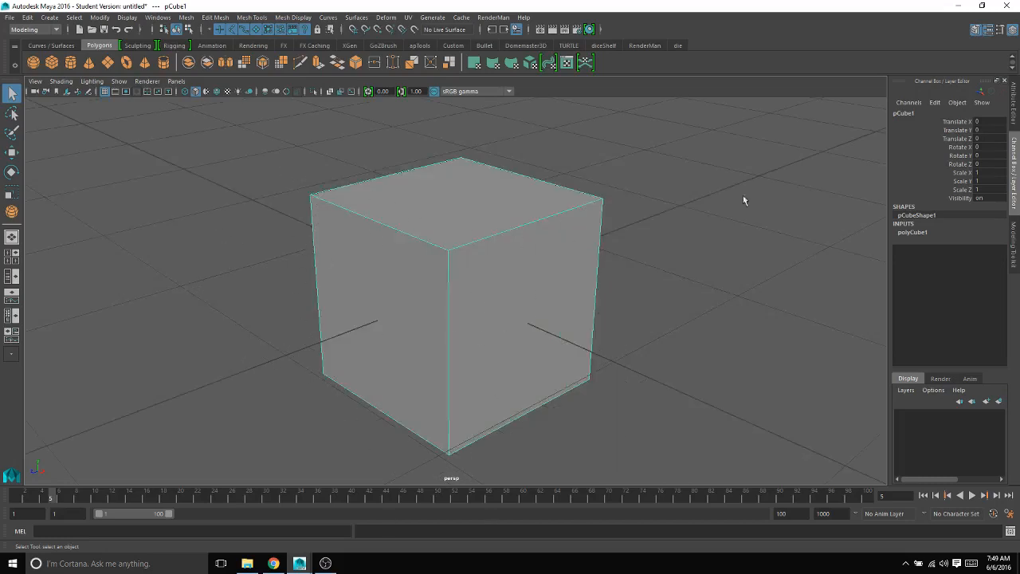
pyautogui.press('space')
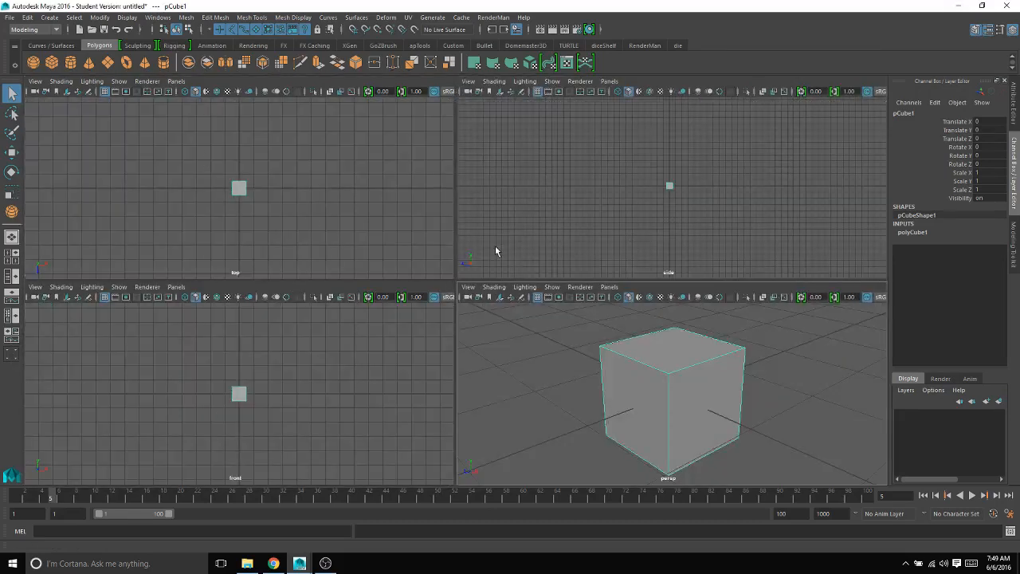
# Frame the cube in the side, top and front views, and maximize the perspective view
pyautogui.press('f')
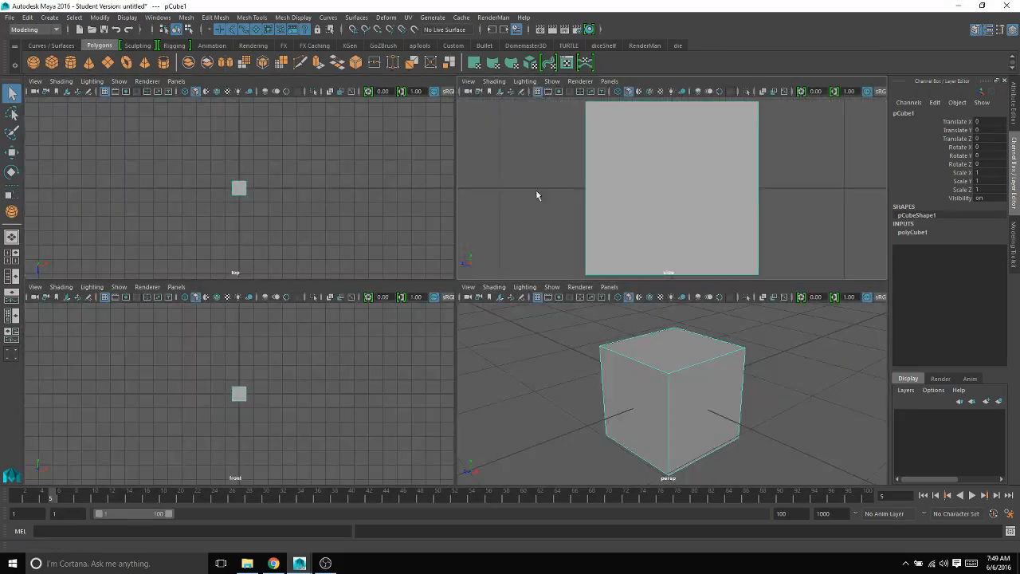
pyautogui.press('f')
pyautogui.press('f')
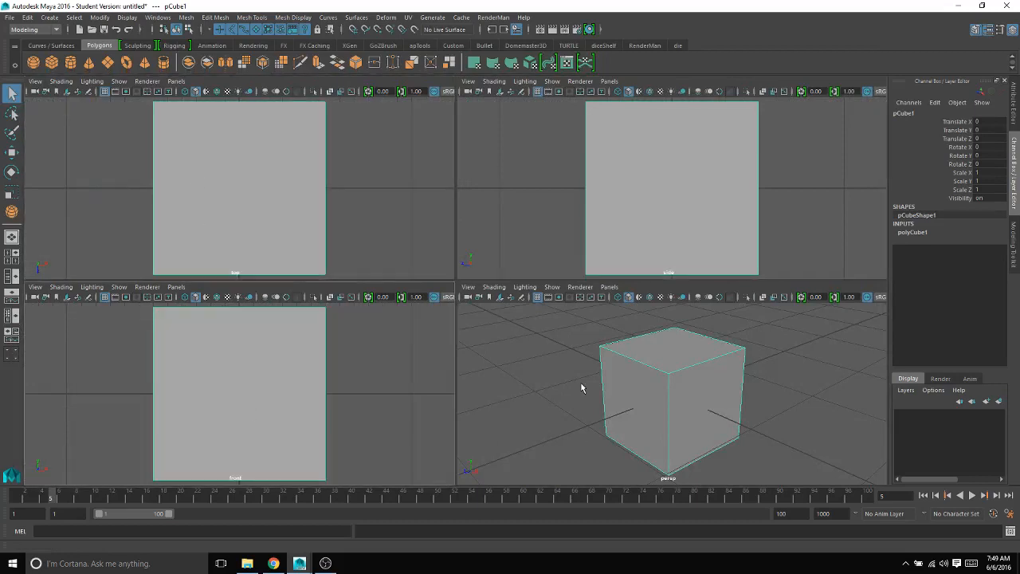
pyautogui.press('space')
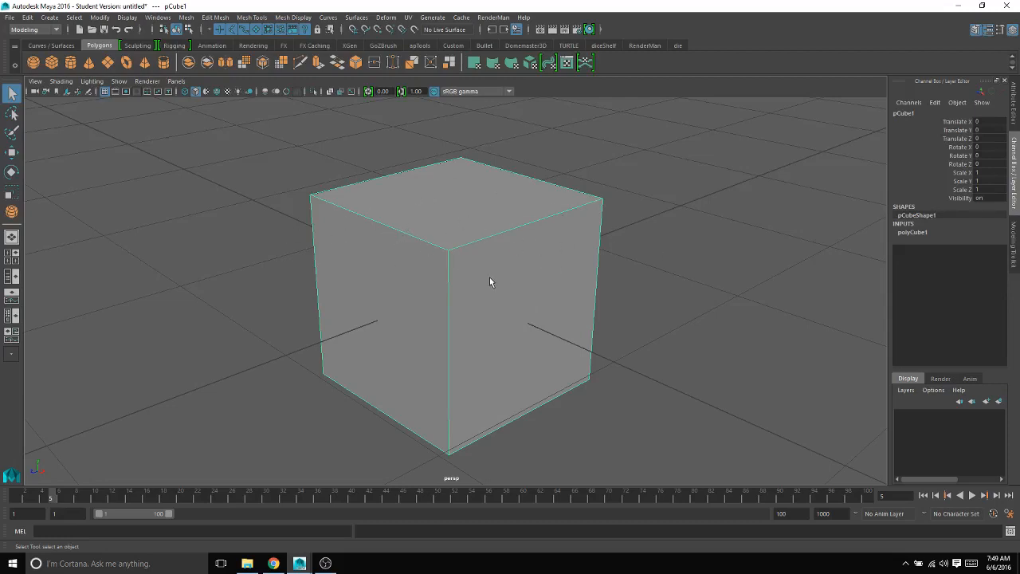
# Zoom in close on the cube and reframe it repeatedly, ending with the cube deselected and framed
pyautogui.scroll(2, 490, 279)
pyautogui.keyDown('alt'); pyautogui.moveTo(491, 260); pyautogui.dragTo(724, 571, button='right'); pyautogui.keyUp('alt')
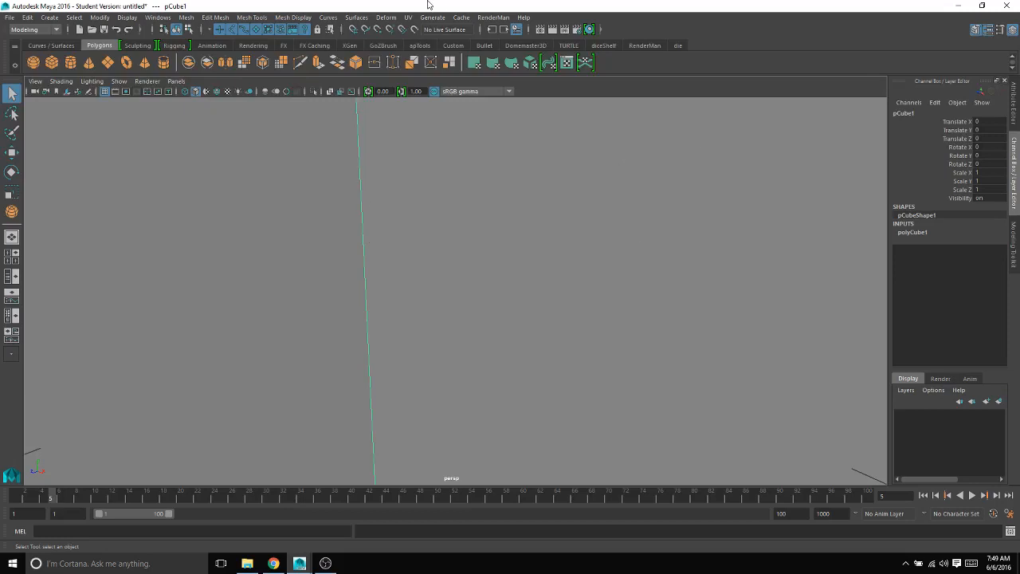
pyautogui.press('f')
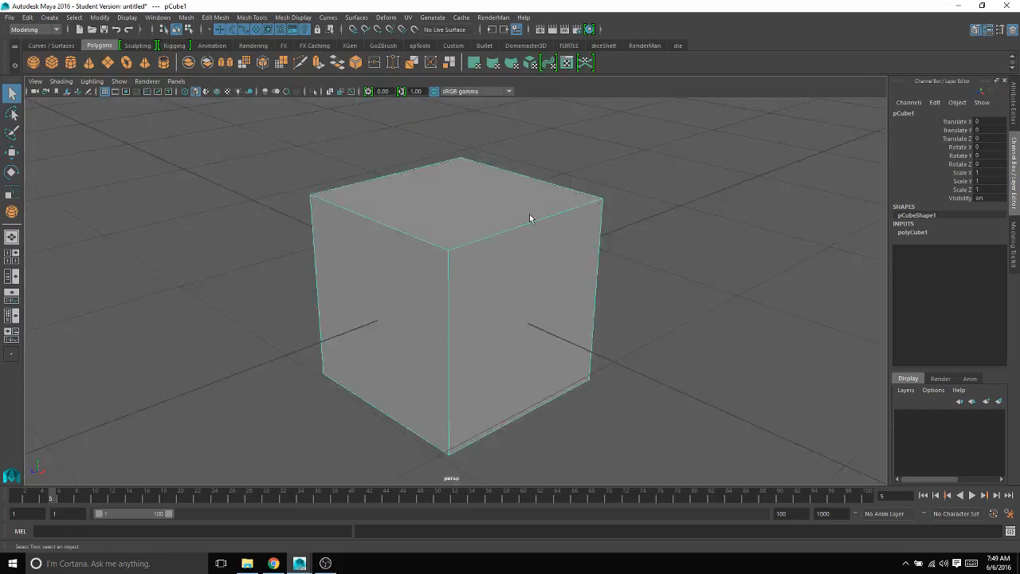
pyautogui.scroll(10, 487, 303)
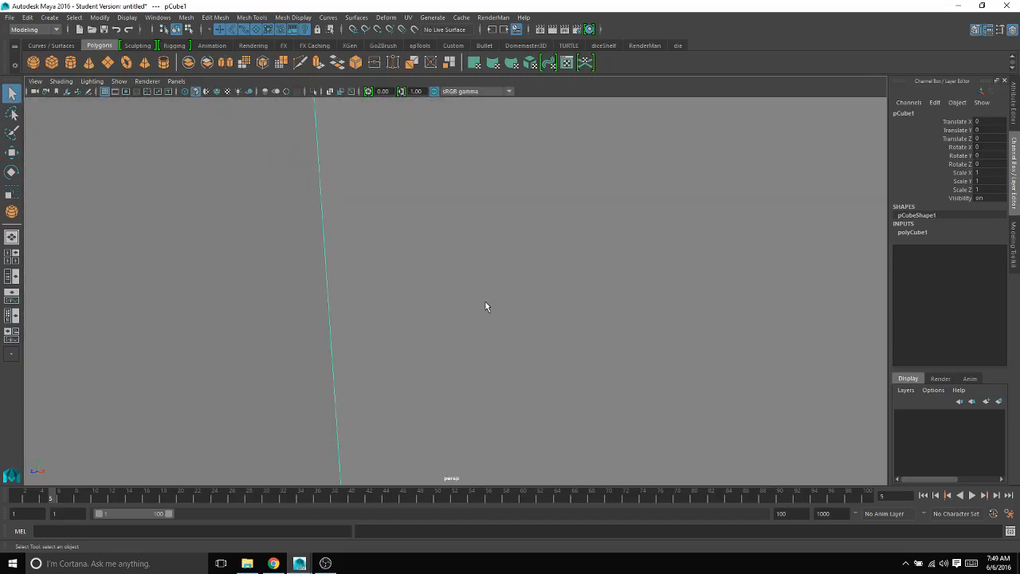
pyautogui.scroll(-5, 865, 202)
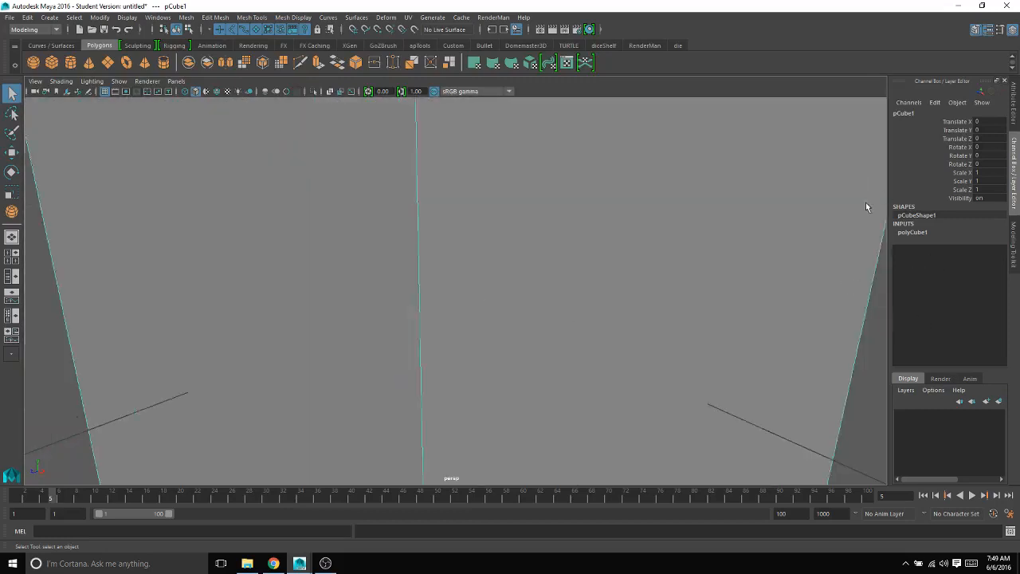
pyautogui.click(825, 190)
pyautogui.press('f')
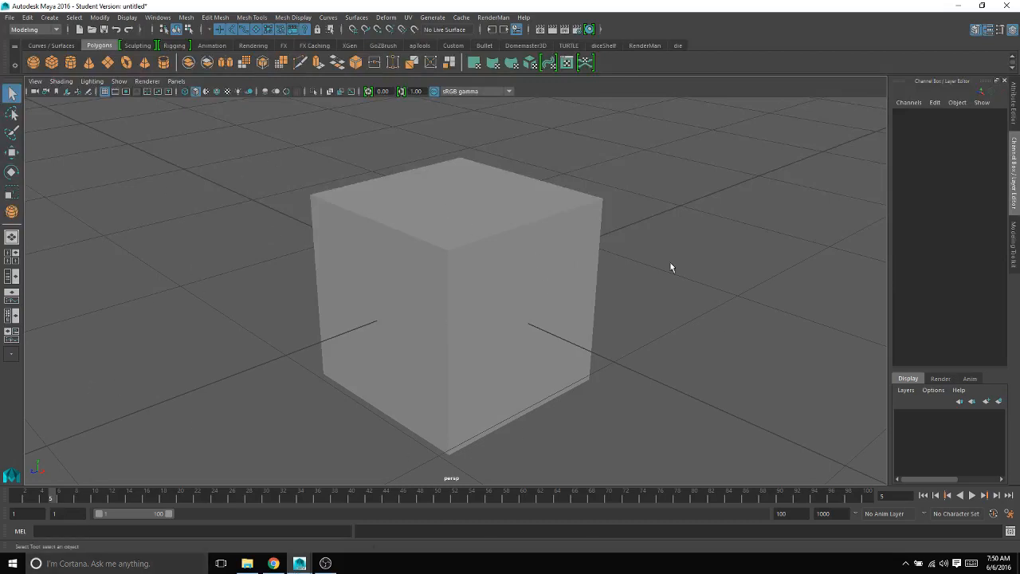
# Add a second default polygon cube and move it along the Z axis to about -2.79
pyautogui.click(52, 62)
pyautogui.press('w')
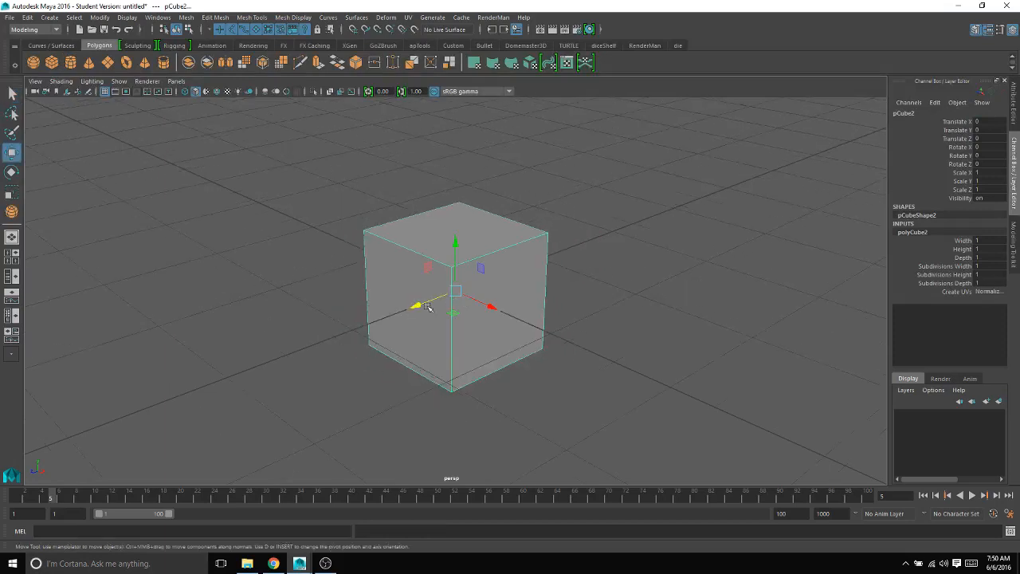
pyautogui.moveTo(417, 304); pyautogui.dragTo(556, 260)
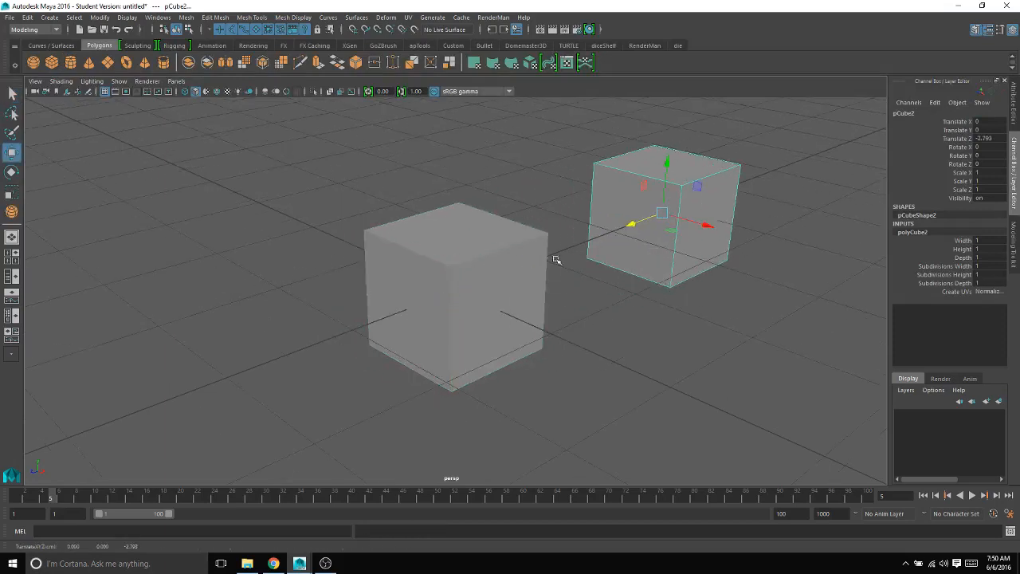
# Add a default polygon cylinder, move it along the X axis to about -2.93 and frame all objects
pyautogui.click(71, 68)
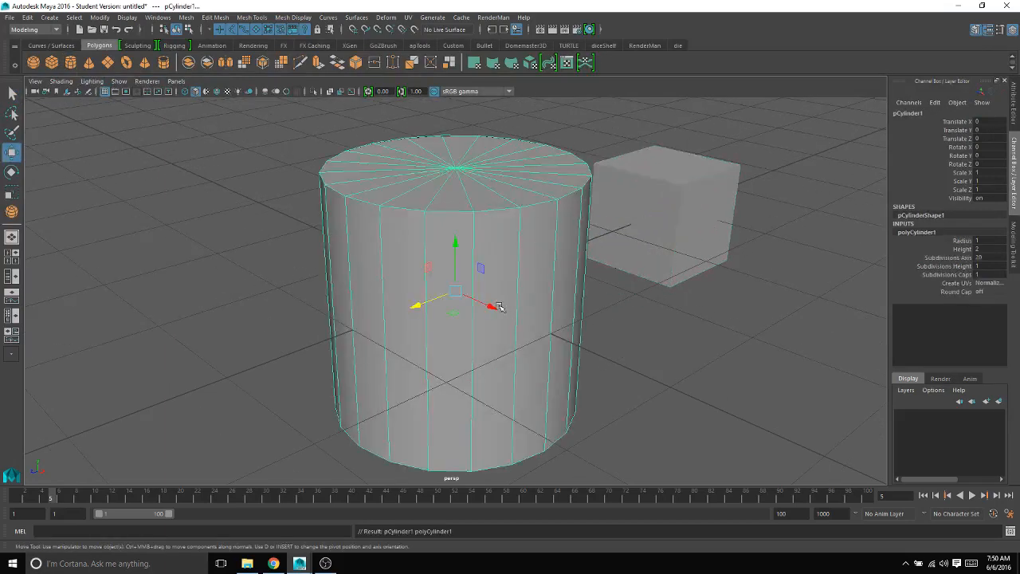
pyautogui.moveTo(498, 308); pyautogui.dragTo(303, 183)
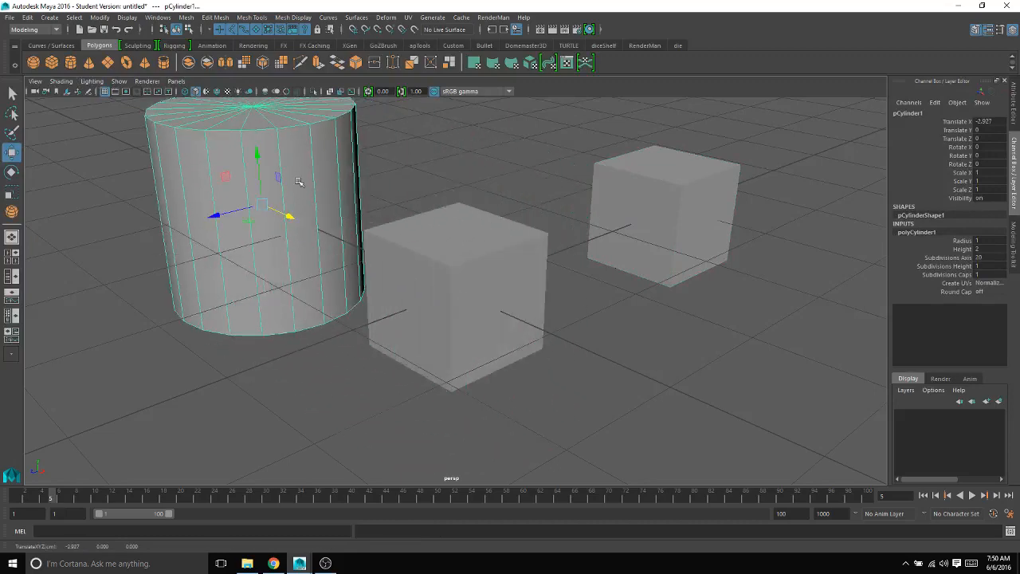
pyautogui.click(532, 235)
pyautogui.press('a')
# Frame the cube at the origin and the second cube one at a time, and bring all objects back into view
pyautogui.click(476, 365)
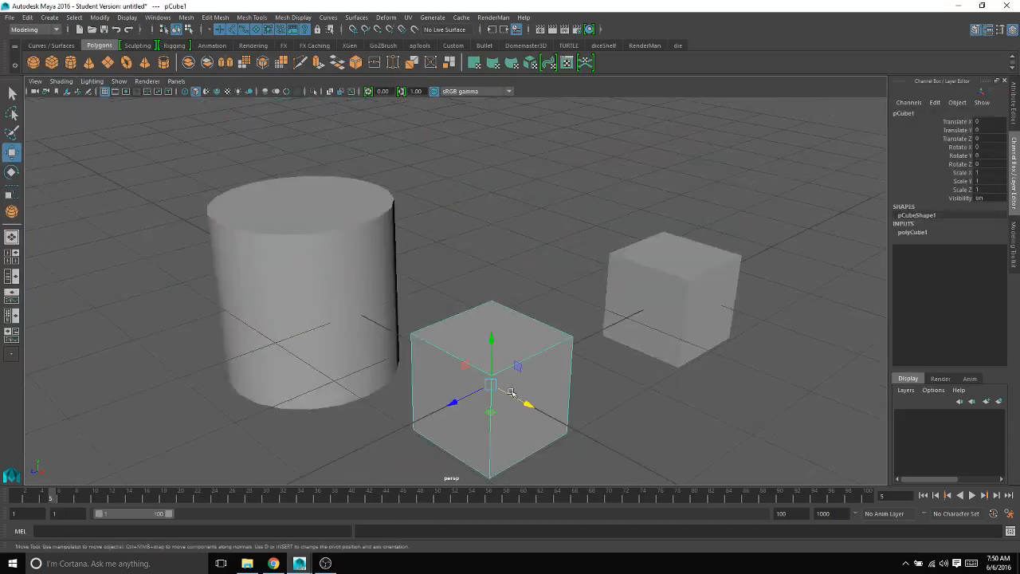
pyautogui.press('f')
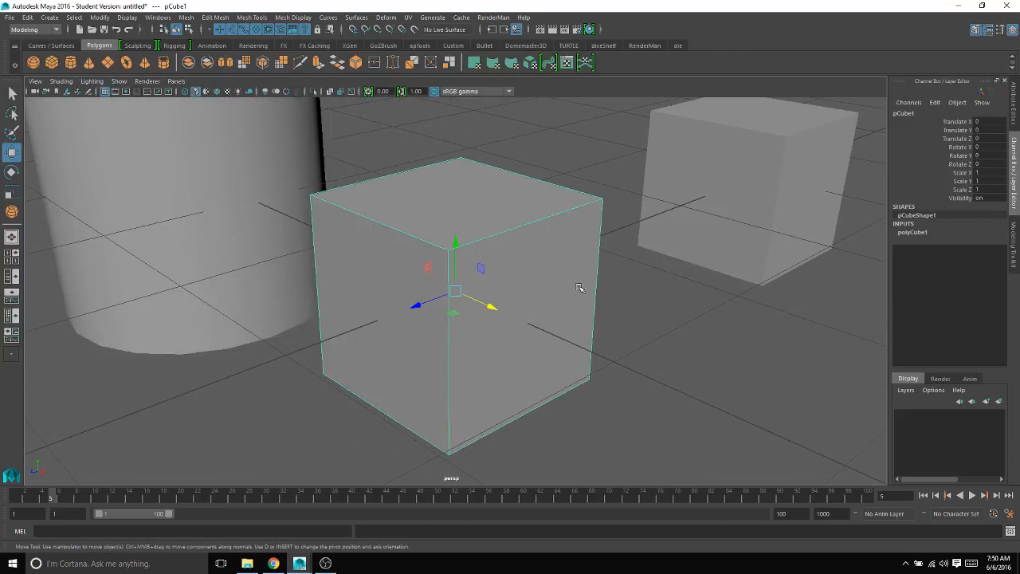
pyautogui.click(726, 230)
pyautogui.press('f')
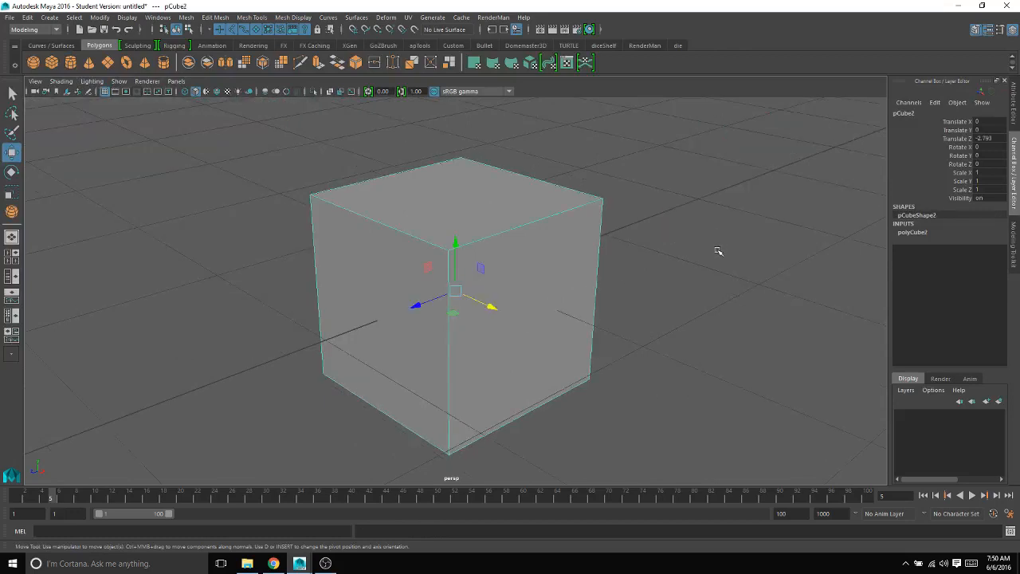
pyautogui.click(655, 232)
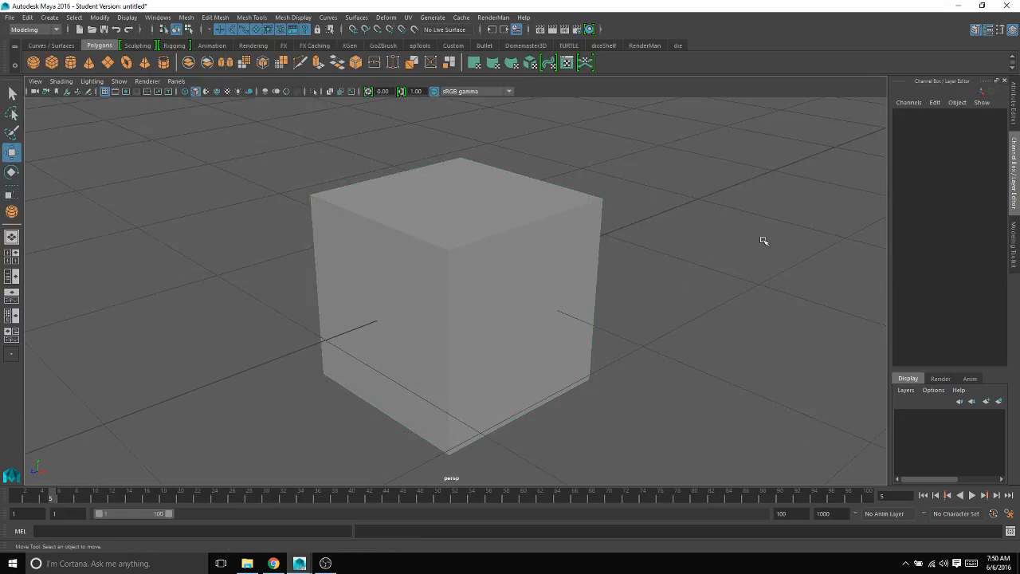
pyautogui.press('a')
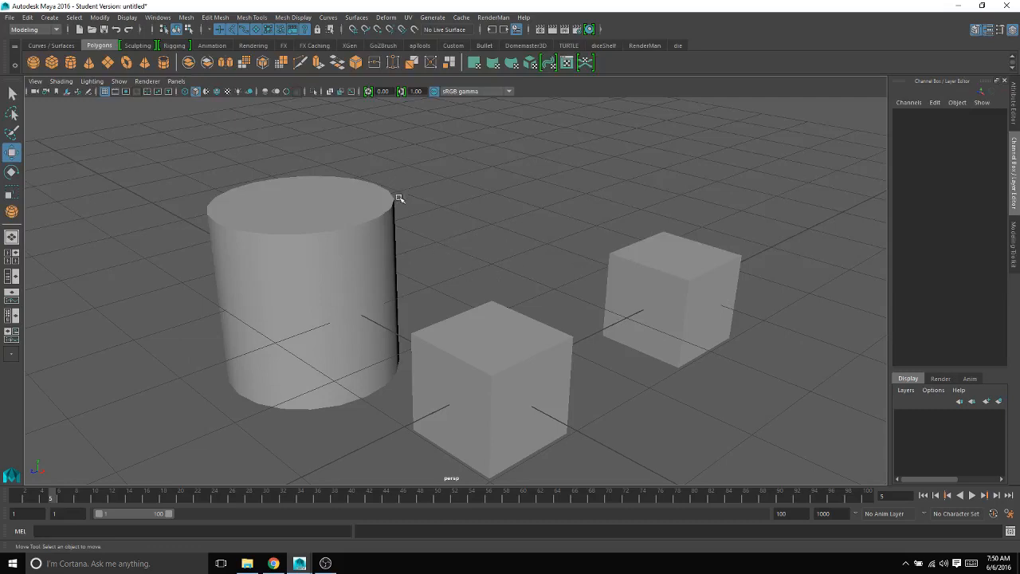
pyautogui.scroll(-1, 425, 232)
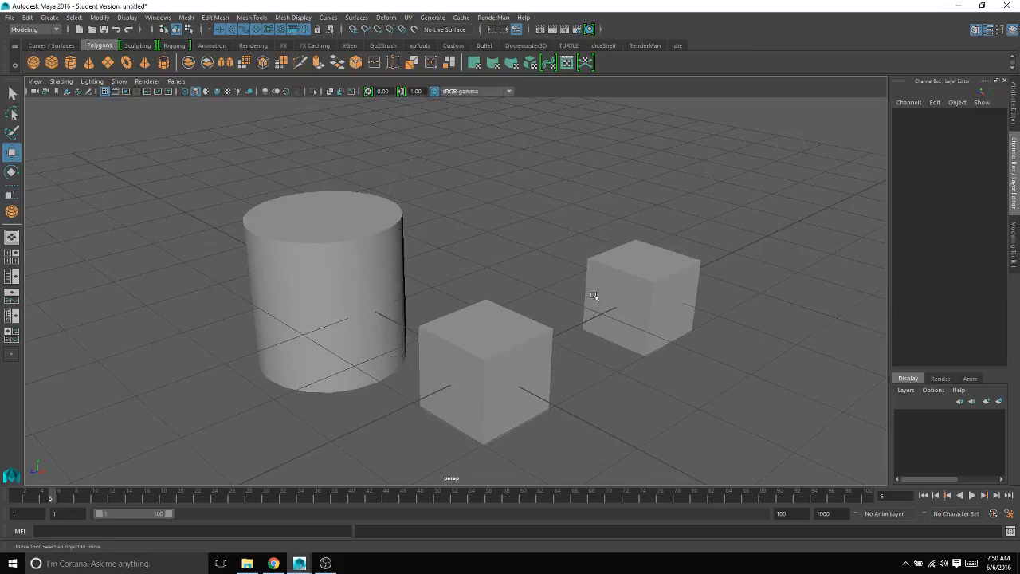
# Move the second cube along single axes to about X 0.64, Y 1.18 and Z -1.85
pyautogui.click(643, 274)
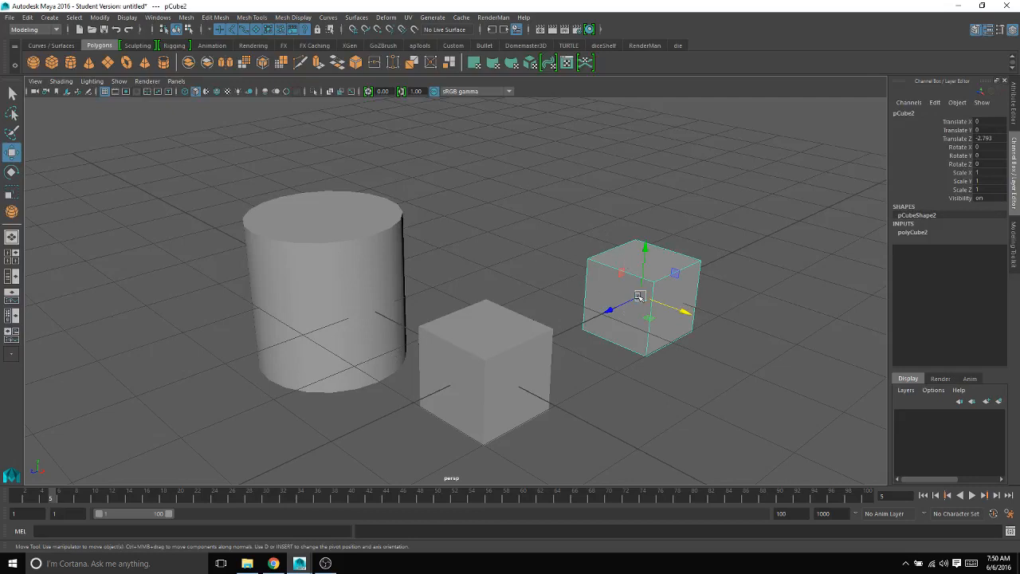
pyautogui.moveTo(609, 310); pyautogui.dragTo(647, 278)
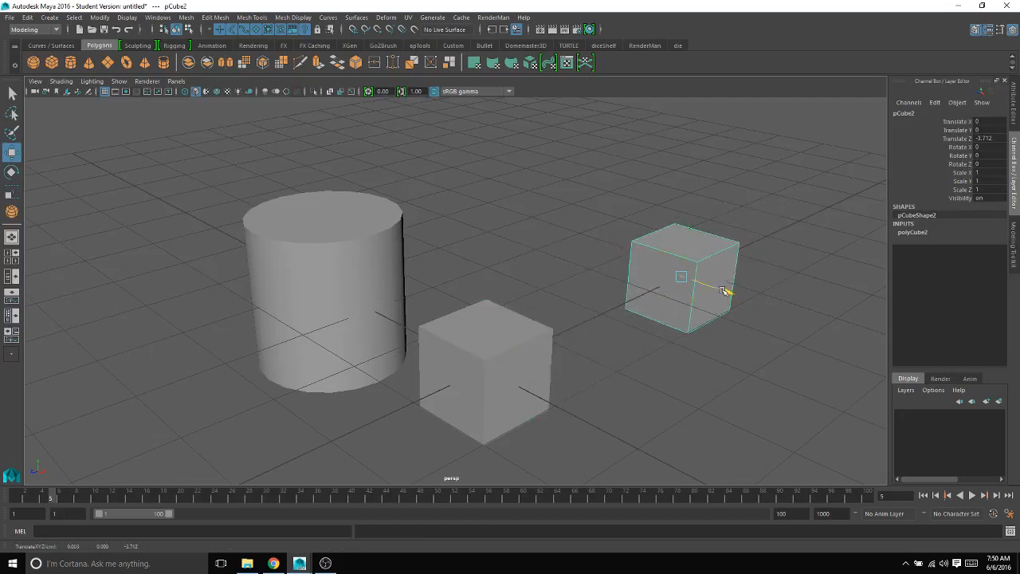
pyautogui.moveTo(724, 291)
pyautogui.mouseDown()
pyautogui.moveTo(626, 258)
pyautogui.moveTo(705, 283)
pyautogui.mouseUp()
pyautogui.moveTo(660, 231); pyautogui.dragTo(656, 153)
pyautogui.moveTo(705, 212); pyautogui.dragTo(751, 254)
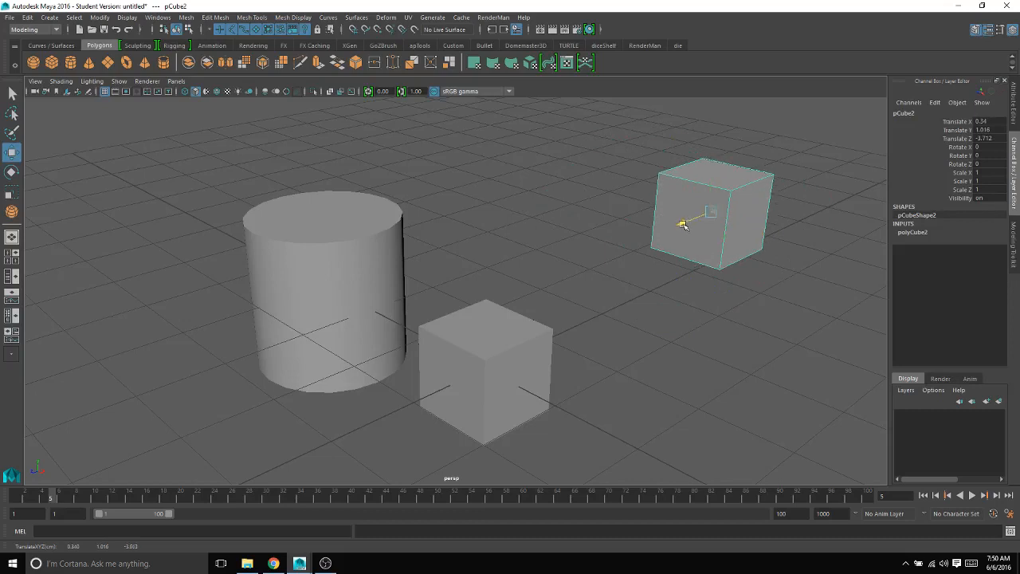
pyautogui.moveTo(681, 221); pyautogui.dragTo(585, 255)
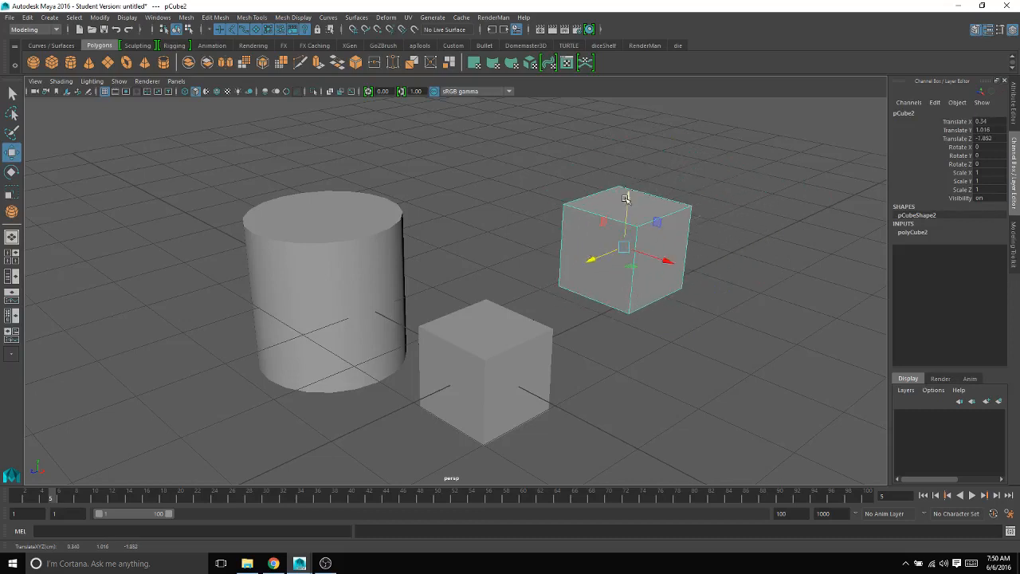
pyautogui.moveTo(626, 198)
pyautogui.mouseDown()
pyautogui.moveTo(627, 216)
pyautogui.moveTo(633, 109)
pyautogui.moveTo(626, 185)
pyautogui.mouseUp()
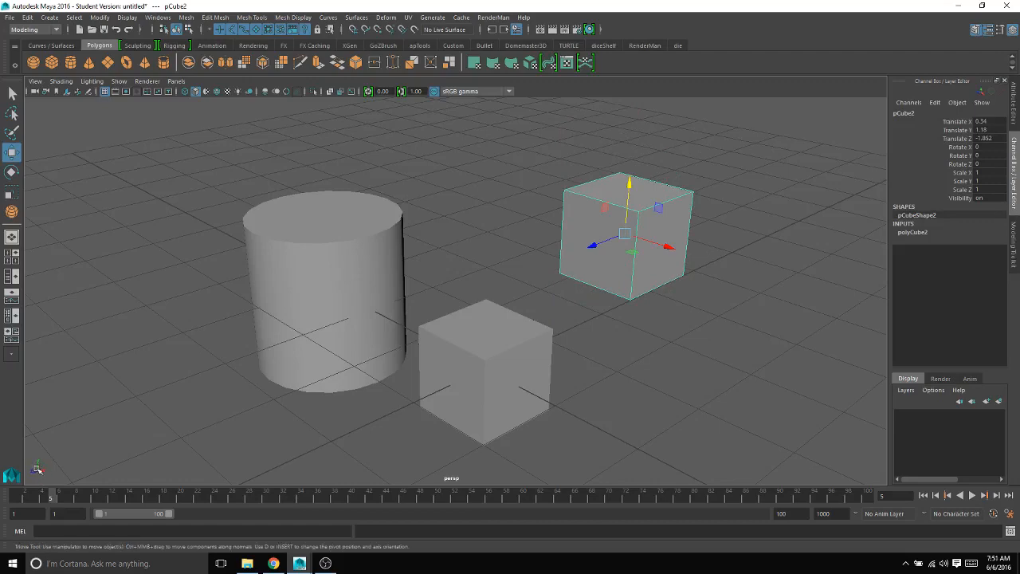
pyautogui.moveTo(131, 414)
pyautogui.keyDown('alt'); pyautogui.mouseDown()
pyautogui.moveTo(159, 410)
pyautogui.moveTo(173, 380)
pyautogui.moveTo(151, 412)
pyautogui.moveTo(126, 420)
pyautogui.moveTo(137, 418)
pyautogui.mouseUp(); pyautogui.keyUp('alt')
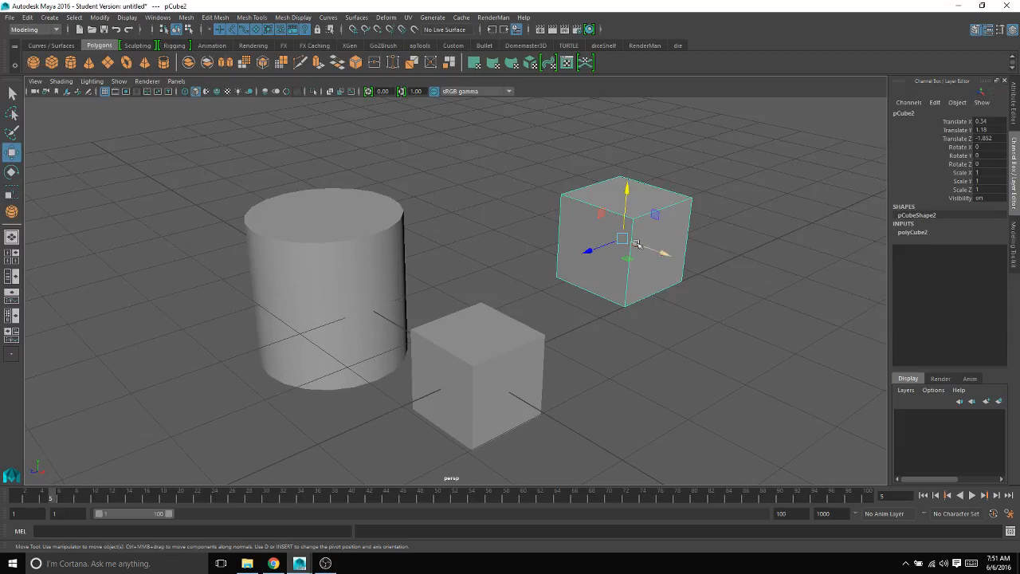
pyautogui.moveTo(666, 254); pyautogui.dragTo(700, 232)
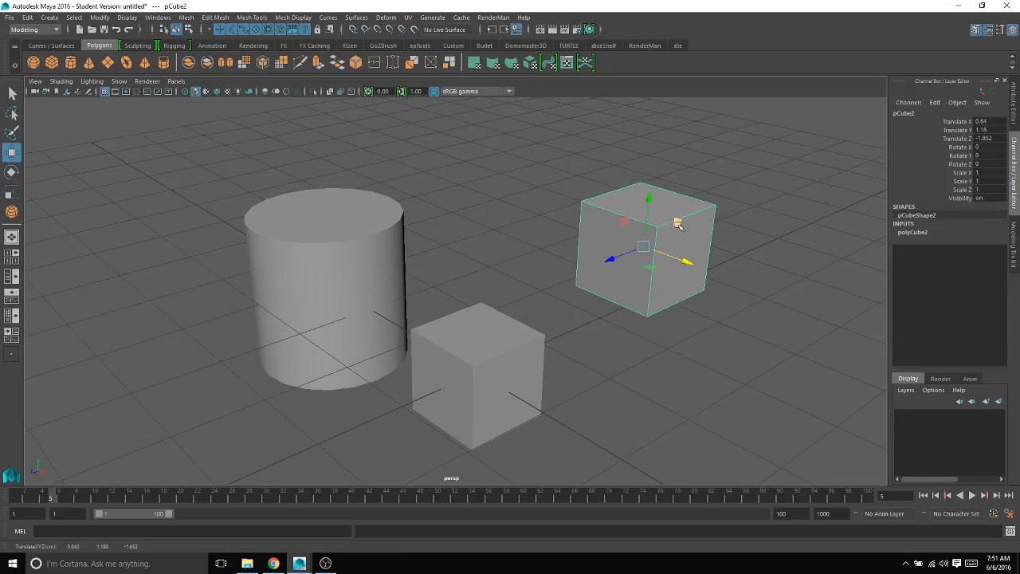
# Move the second cube within two-axis planes to about X 0.40, Y 0.89 and Z -2.67
pyautogui.moveTo(676, 223); pyautogui.dragTo(710, 176)
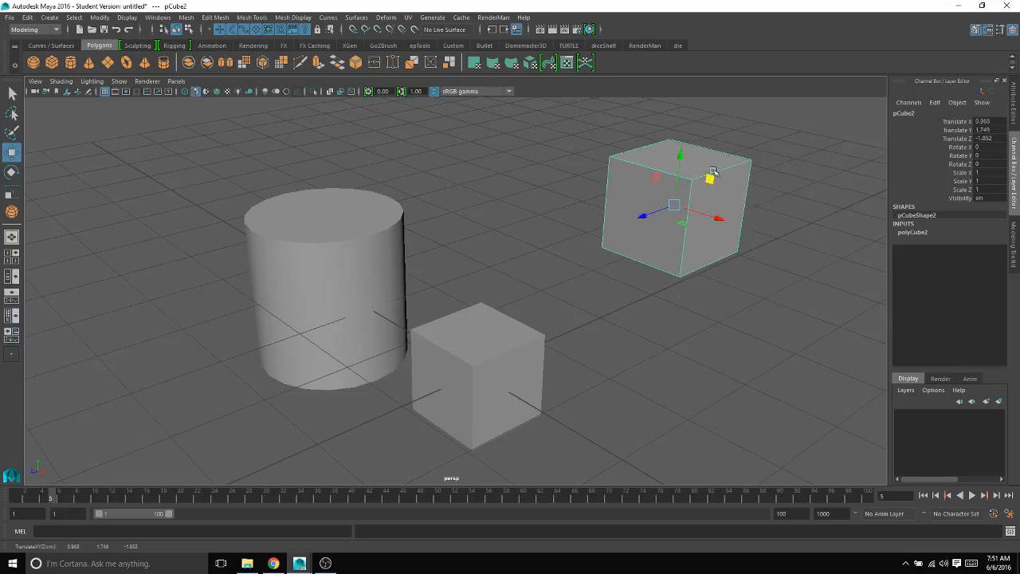
pyautogui.moveTo(710, 179); pyautogui.dragTo(592, 252)
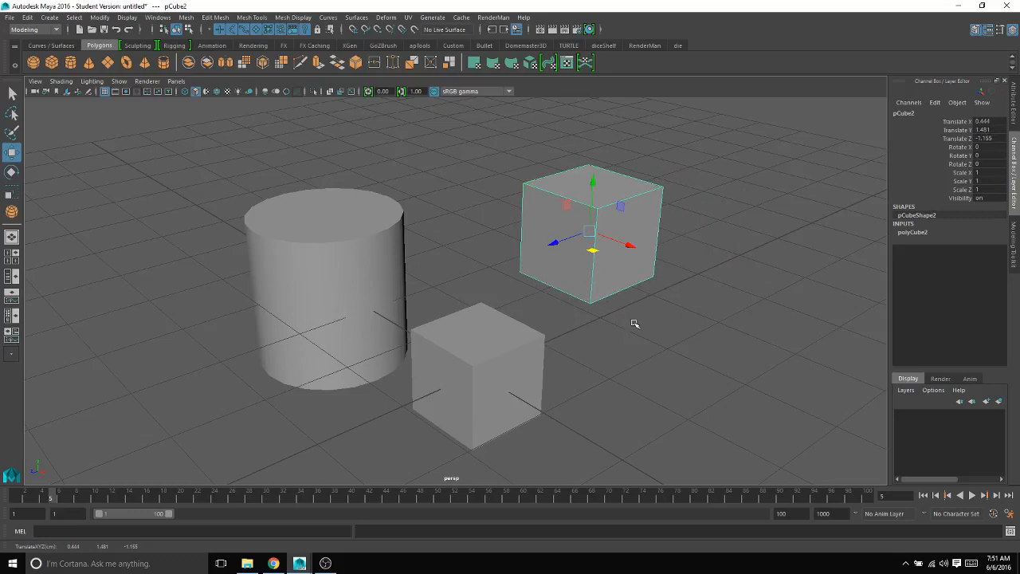
pyautogui.moveTo(567, 205); pyautogui.dragTo(646, 244)
pyautogui.moveTo(646, 287); pyautogui.dragTo(677, 268)
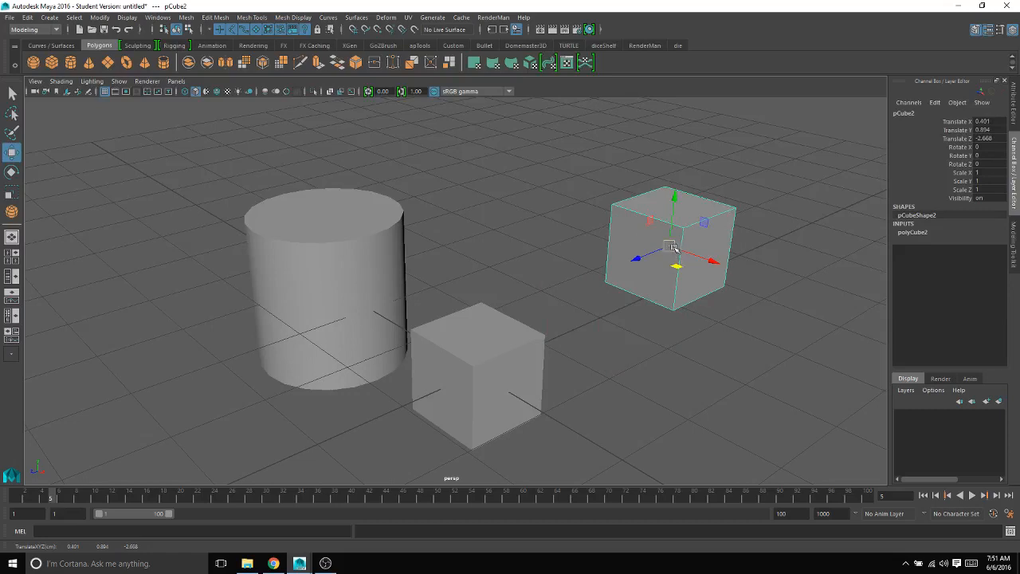
# Move the second cube freely in the view plane to about X -0.30, Y 1.29 and Z -2.14
pyautogui.moveTo(674, 248); pyautogui.dragTo(674, 212)
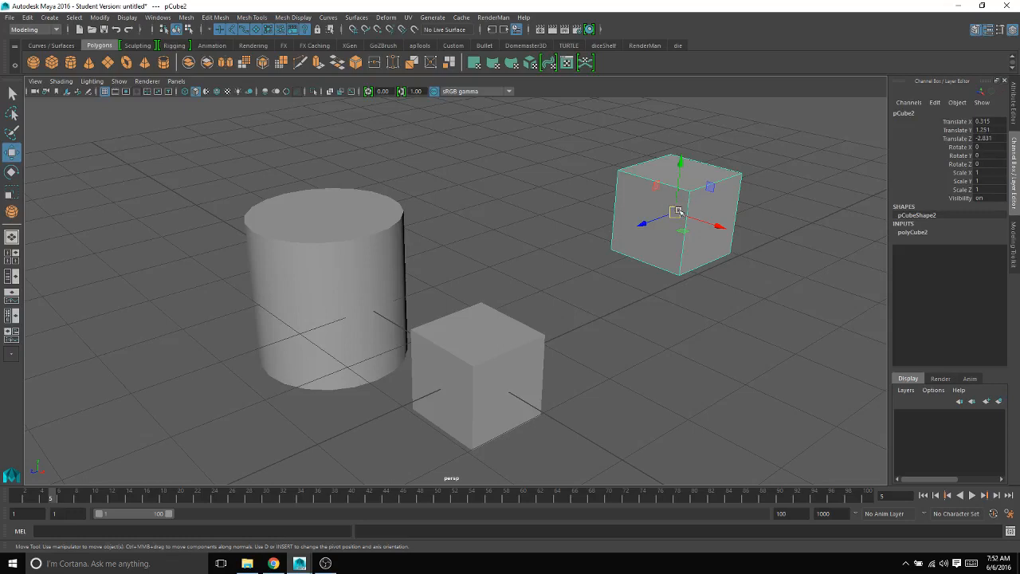
pyautogui.moveTo(676, 213); pyautogui.dragTo(518, 249)
pyautogui.moveTo(597, 212); pyautogui.dragTo(597, 209)
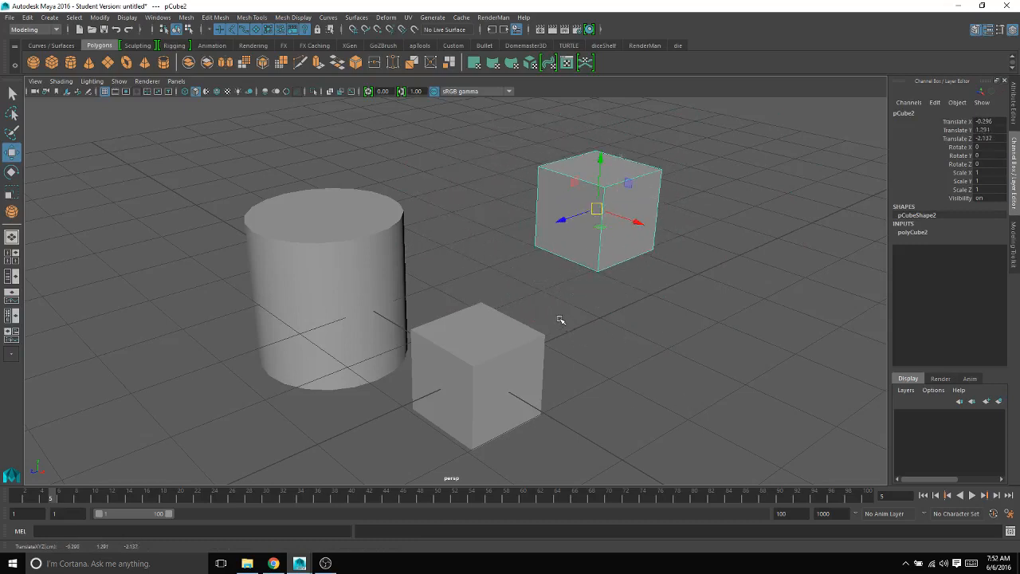
# Move the second cube freely from several different camera angles, ending at a height of about 1.0 in Y
pyautogui.keyDown('alt'); pyautogui.moveTo(561, 320); pyautogui.dragTo(644, 326); pyautogui.keyUp('alt')
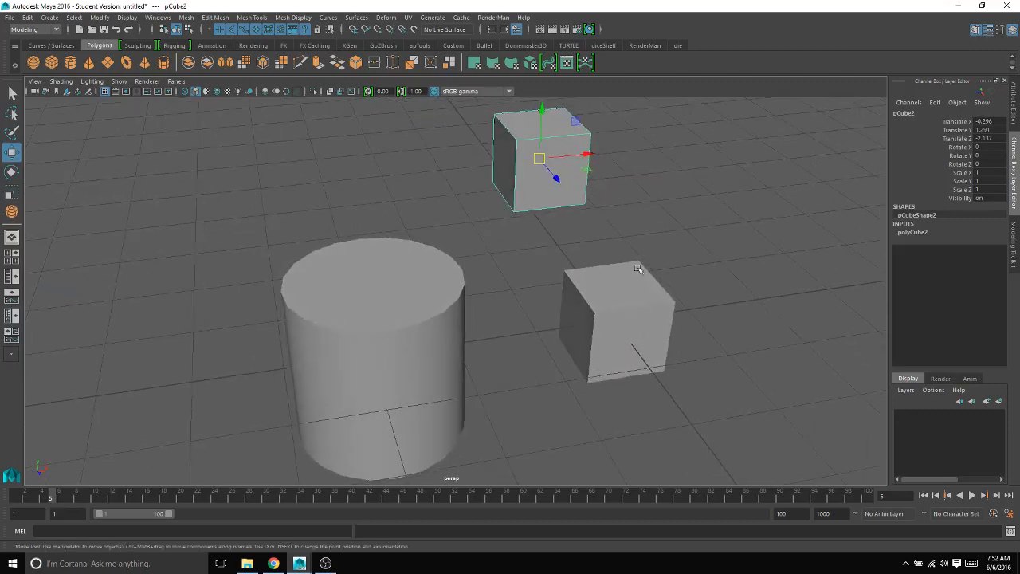
pyautogui.moveTo(539, 158); pyautogui.dragTo(543, 213)
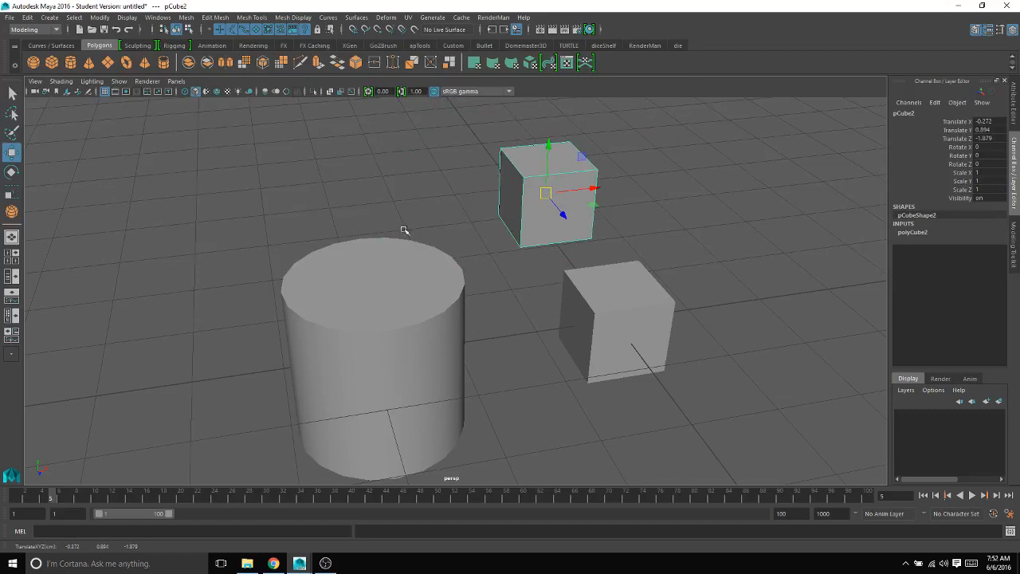
pyautogui.keyDown('alt'); pyautogui.moveTo(403, 229); pyautogui.dragTo(508, 221); pyautogui.keyUp('alt')
pyautogui.moveTo(402, 191)
pyautogui.mouseDown()
pyautogui.moveTo(424, 167)
pyautogui.moveTo(394, 176)
pyautogui.mouseUp()
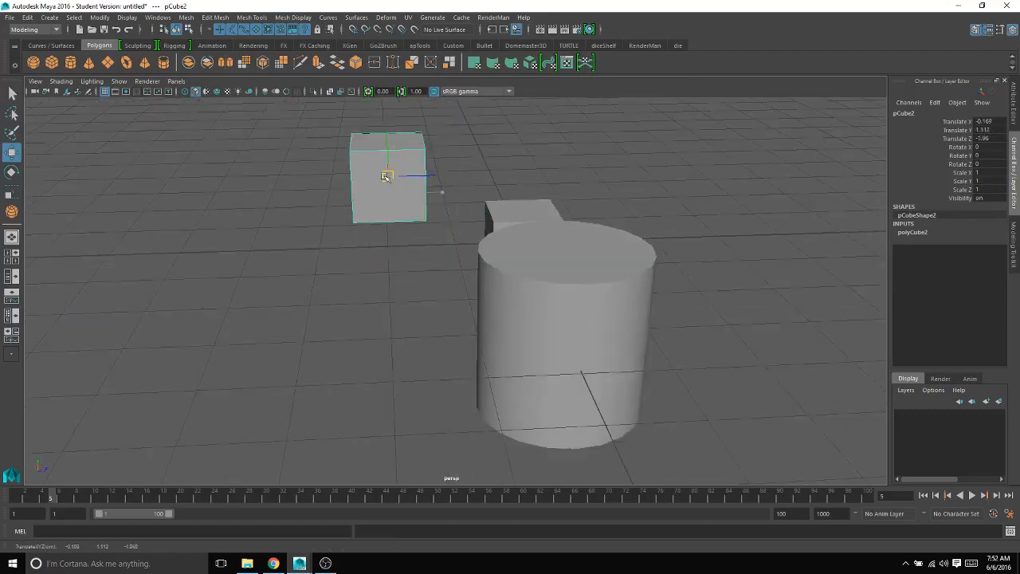
pyautogui.keyDown('alt'); pyautogui.moveTo(430, 264); pyautogui.dragTo(406, 262); pyautogui.keyUp('alt')
pyautogui.moveTo(390, 177); pyautogui.dragTo(417, 226)
pyautogui.keyDown('alt'); pyautogui.moveTo(797, 289); pyautogui.dragTo(485, 304); pyautogui.keyUp('alt')
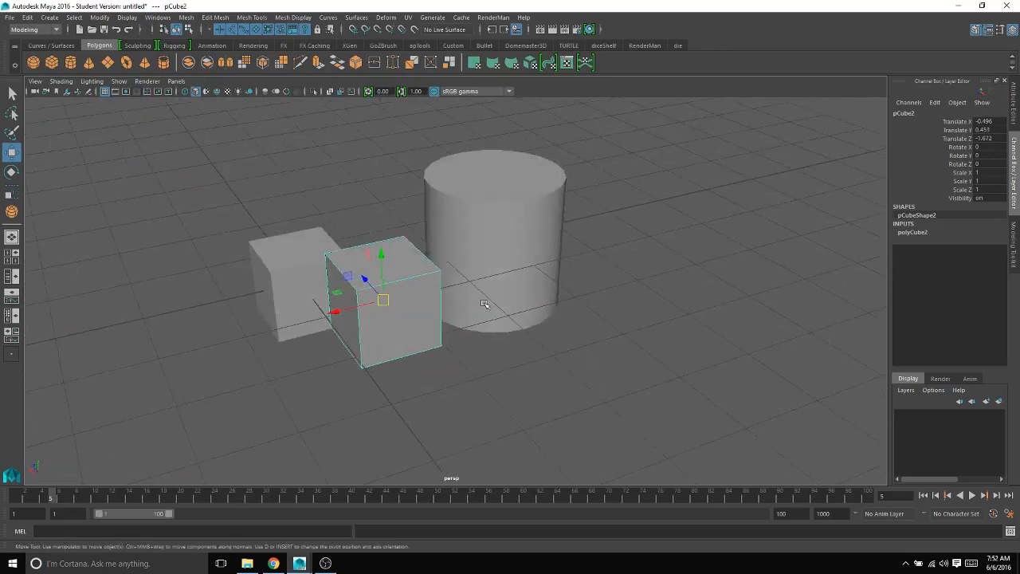
pyautogui.keyDown('alt'); pyautogui.moveTo(382, 302); pyautogui.dragTo(280, 247); pyautogui.keyUp('alt')
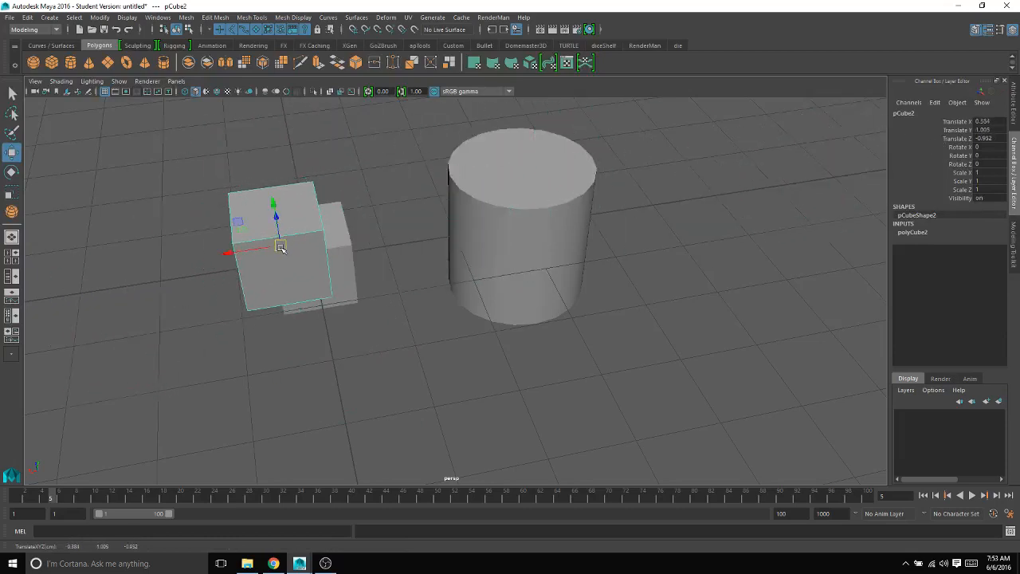
# Rotate the second cube with the Rotate tool's axis rings to about X 34.9, Y 5.0 and Z -5.8
pyautogui.keyDown('alt'); pyautogui.moveTo(325, 281); pyautogui.dragTo(460, 263); pyautogui.keyUp('alt')
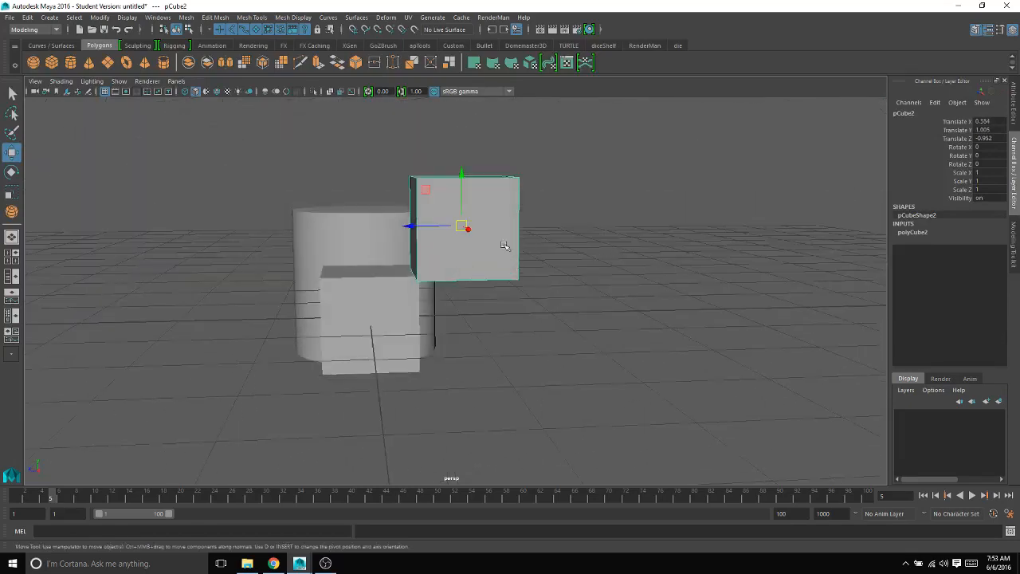
pyautogui.keyDown('alt'); pyautogui.moveTo(451, 264); pyautogui.dragTo(496, 266); pyautogui.keyUp('alt')
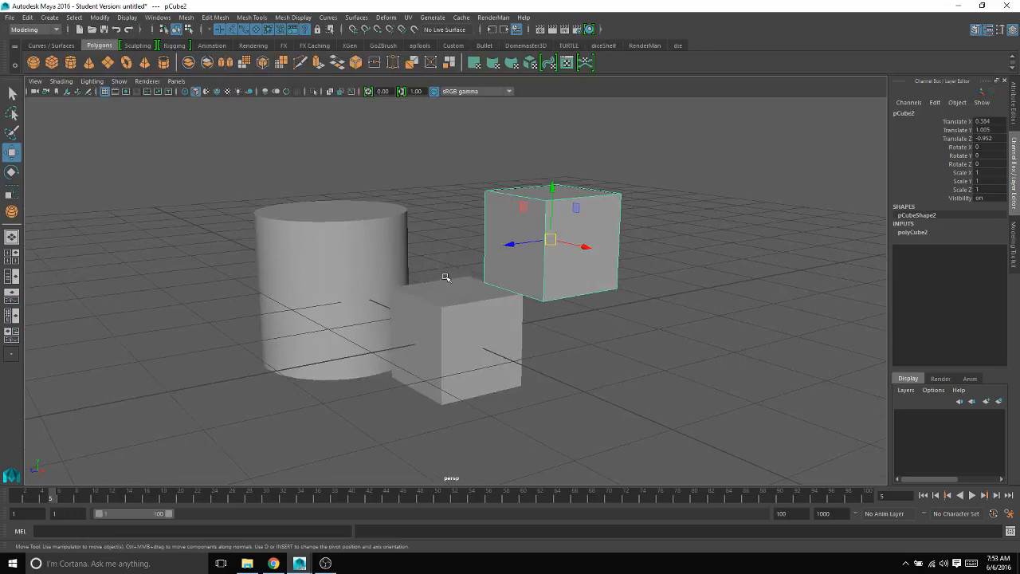
pyautogui.press('e')
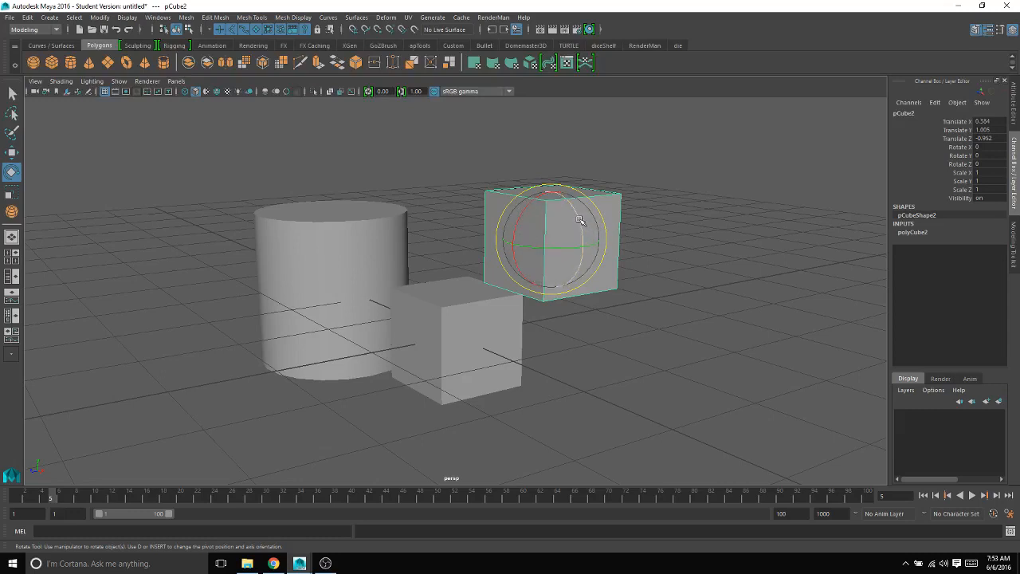
pyautogui.moveTo(583, 213); pyautogui.dragTo(565, 256)
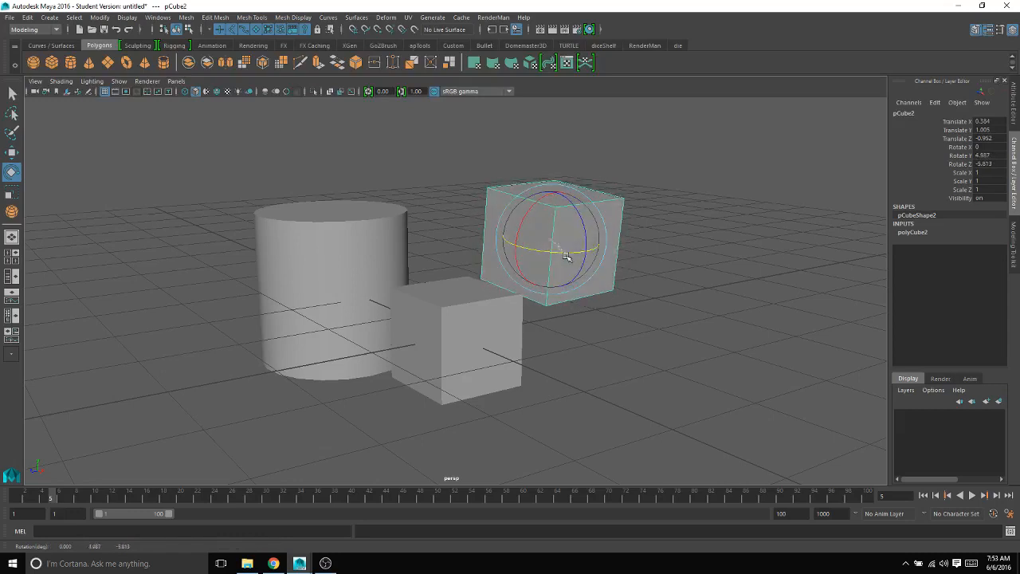
pyautogui.moveTo(537, 202); pyautogui.dragTo(472, 216)
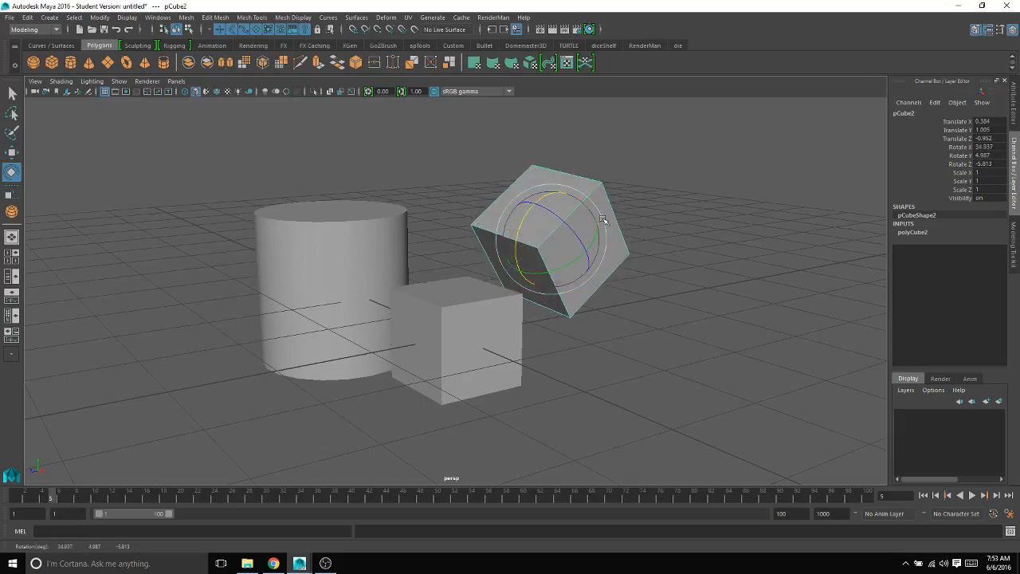
# Freely rotate the second cube in several directions to about X -364.5, Y -9.9 and Z 318.3
pyautogui.press('w')
pyautogui.press('q')
pyautogui.press('w')
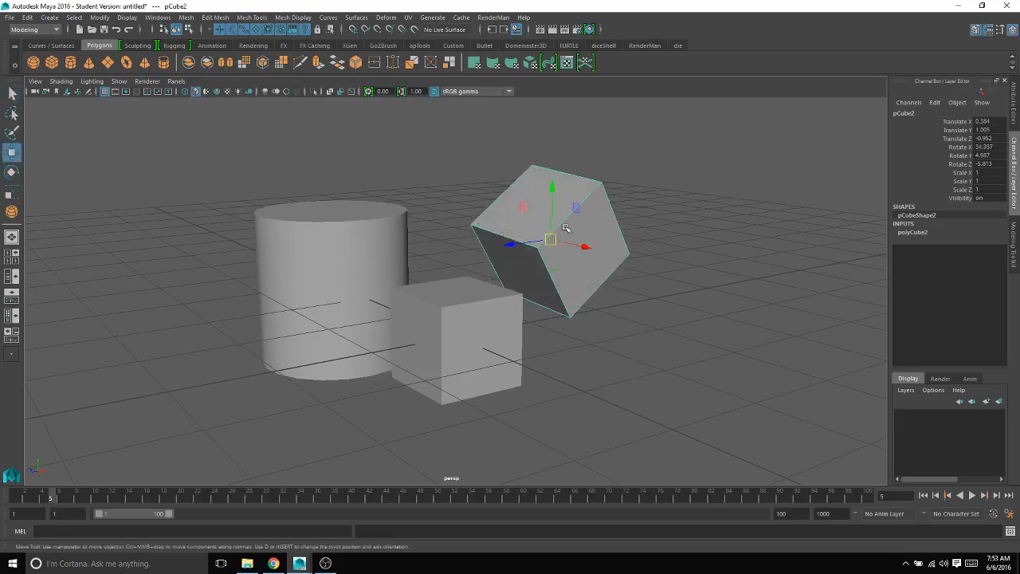
pyautogui.press('e')
pyautogui.moveTo(555, 219); pyautogui.dragTo(576, 245)
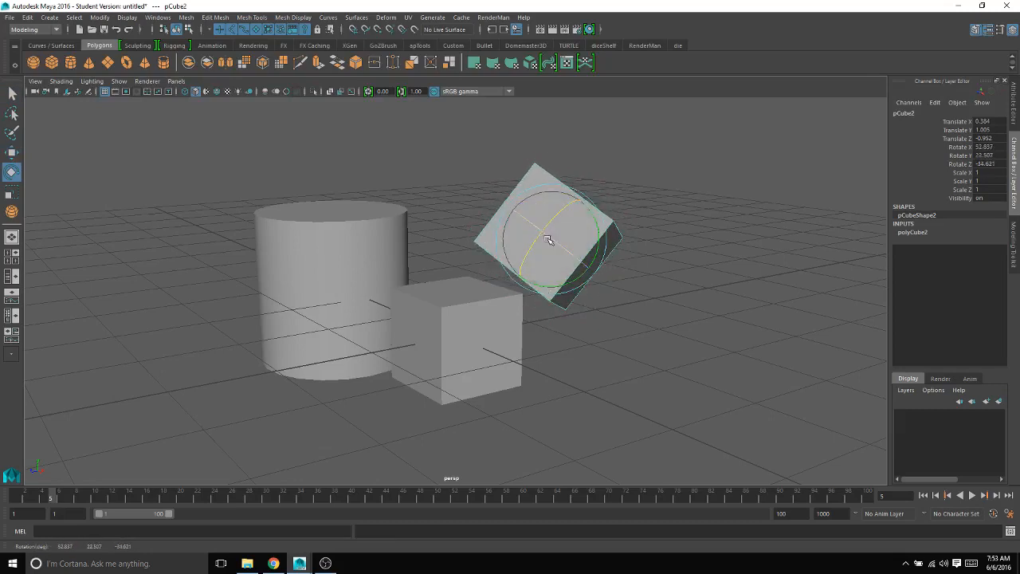
pyautogui.moveTo(564, 251); pyautogui.dragTo(534, 245)
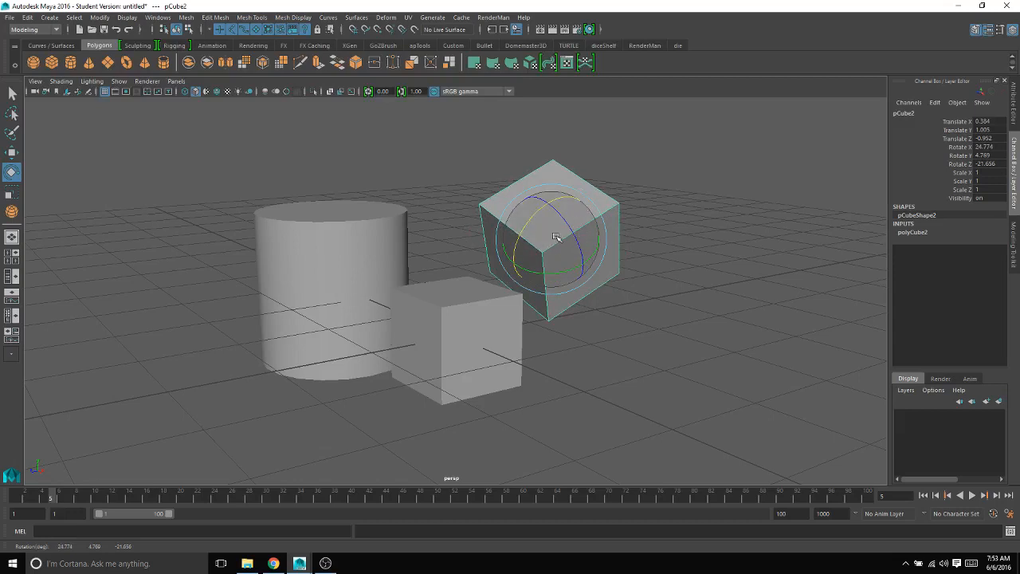
pyautogui.moveTo(547, 250)
pyautogui.mouseDown()
pyautogui.moveTo(528, 205)
pyautogui.moveTo(553, 216)
pyautogui.moveTo(520, 231)
pyautogui.moveTo(485, 220)
pyautogui.moveTo(569, 200)
pyautogui.moveTo(528, 266)
pyautogui.moveTo(553, 269)
pyautogui.moveTo(562, 249)
pyautogui.moveTo(544, 255)
pyautogui.moveTo(553, 266)
pyautogui.mouseUp()
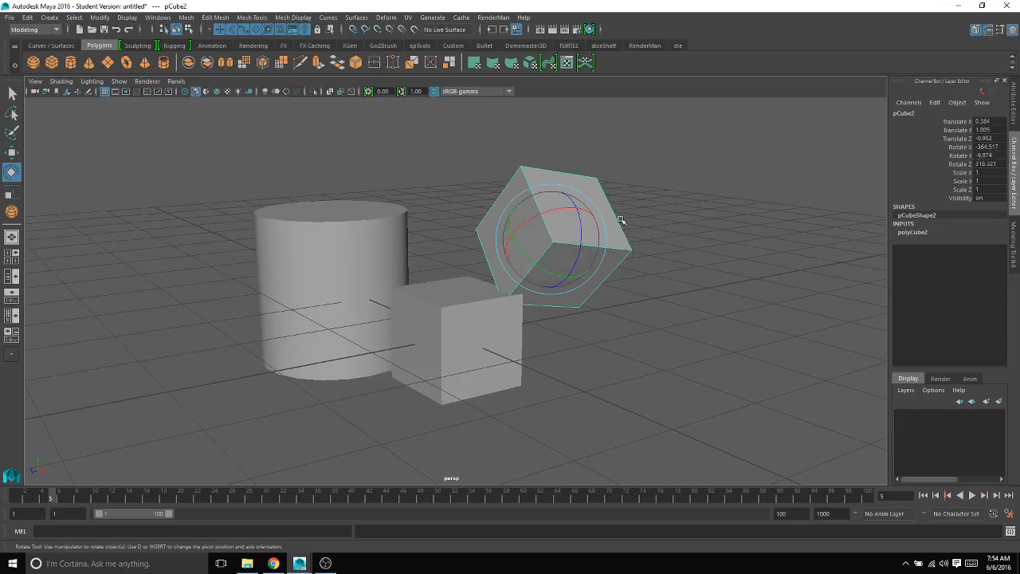
# Tumble the second cube further with the Rotate tool to about X -353.4, Y 5.3 and Z 351.3
pyautogui.moveTo(554, 231); pyautogui.dragTo(600, 250)
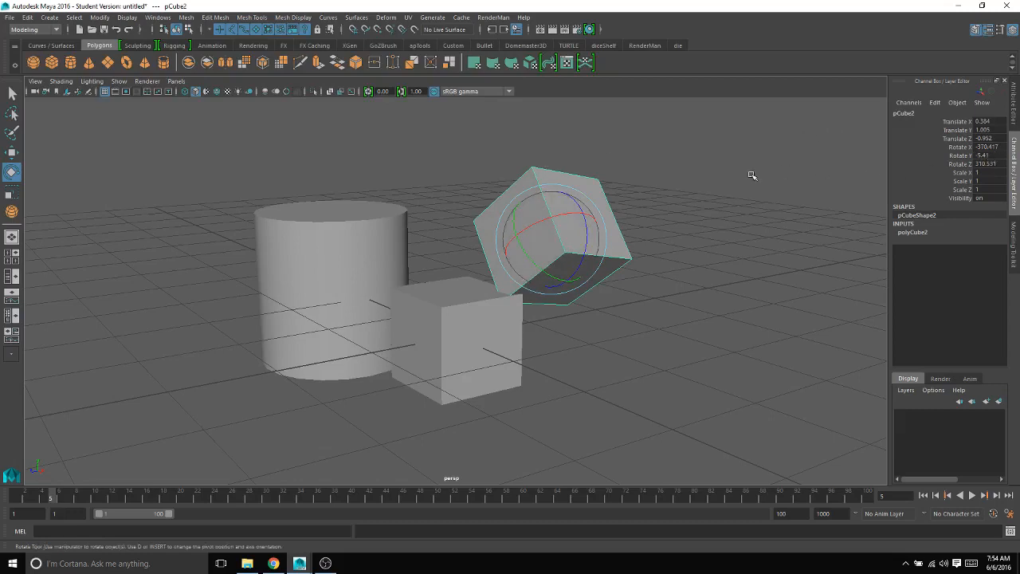
pyautogui.moveTo(560, 249); pyautogui.dragTo(557, 234)
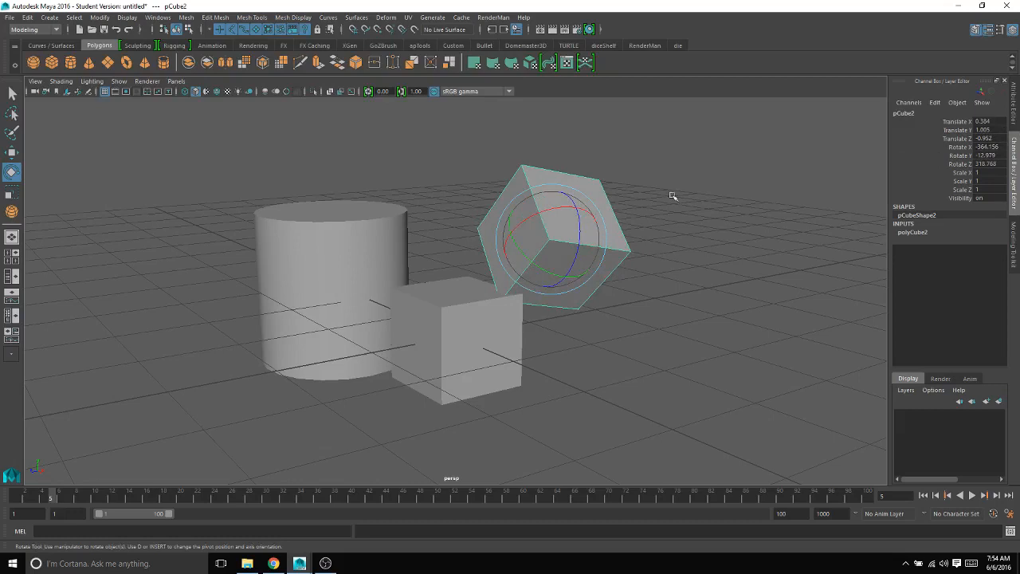
pyautogui.moveTo(558, 239)
pyautogui.mouseDown()
pyautogui.moveTo(553, 228)
pyautogui.moveTo(529, 241)
pyautogui.moveTo(558, 255)
pyautogui.moveTo(526, 259)
pyautogui.moveTo(522, 229)
pyautogui.moveTo(508, 237)
pyautogui.moveTo(572, 225)
pyautogui.mouseUp()
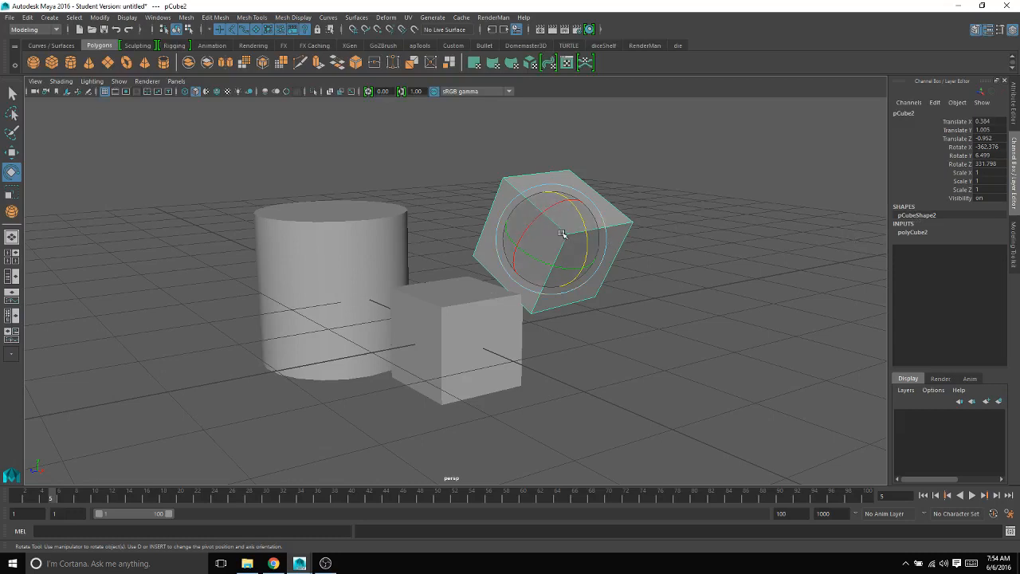
pyautogui.moveTo(562, 233); pyautogui.dragTo(526, 235)
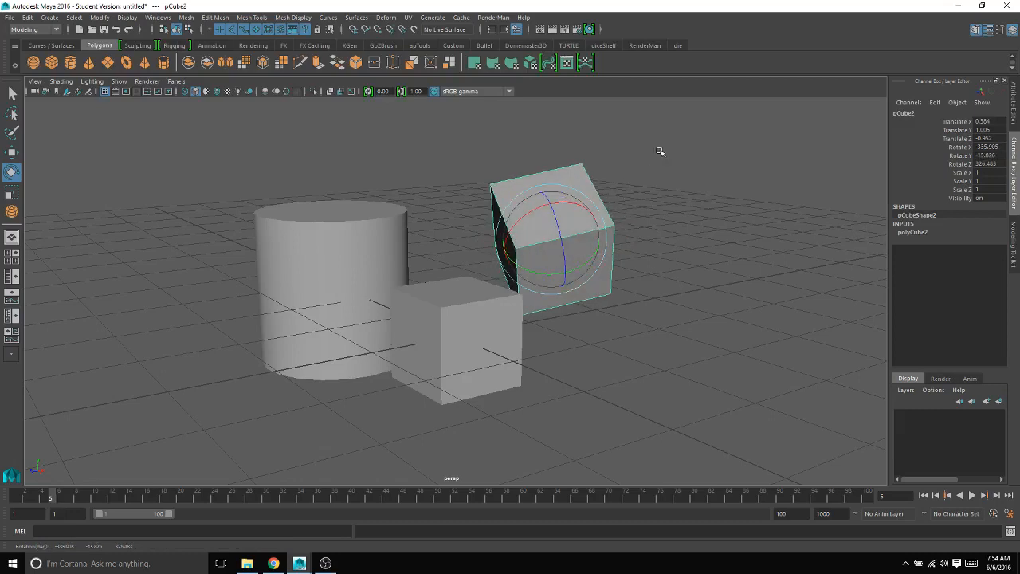
pyautogui.moveTo(538, 229); pyautogui.dragTo(612, 257)
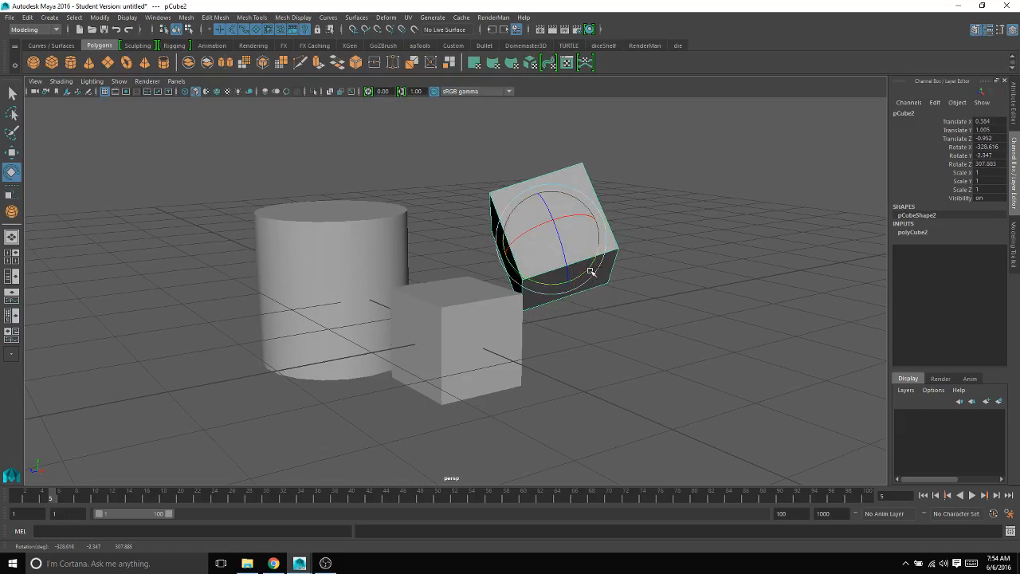
pyautogui.moveTo(590, 274); pyautogui.dragTo(573, 235)
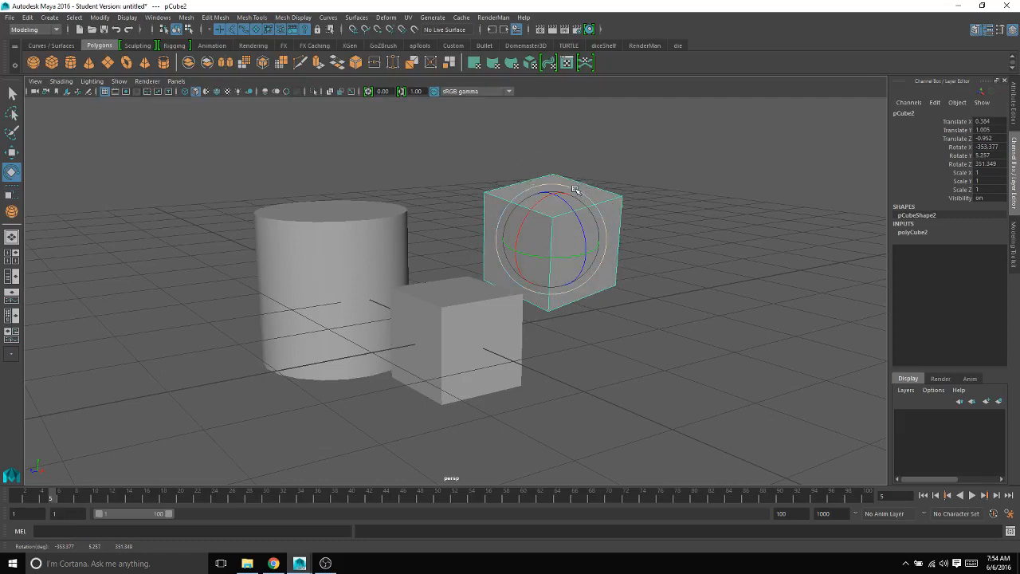
# Rotate the second cube in the view plane from different camera angles, ending at about X 147.2, Y 10.3 and Z 96.2
pyautogui.moveTo(574, 189); pyautogui.dragTo(599, 290)
pyautogui.keyDown('alt'); pyautogui.moveTo(533, 347); pyautogui.dragTo(610, 357); pyautogui.keyUp('alt')
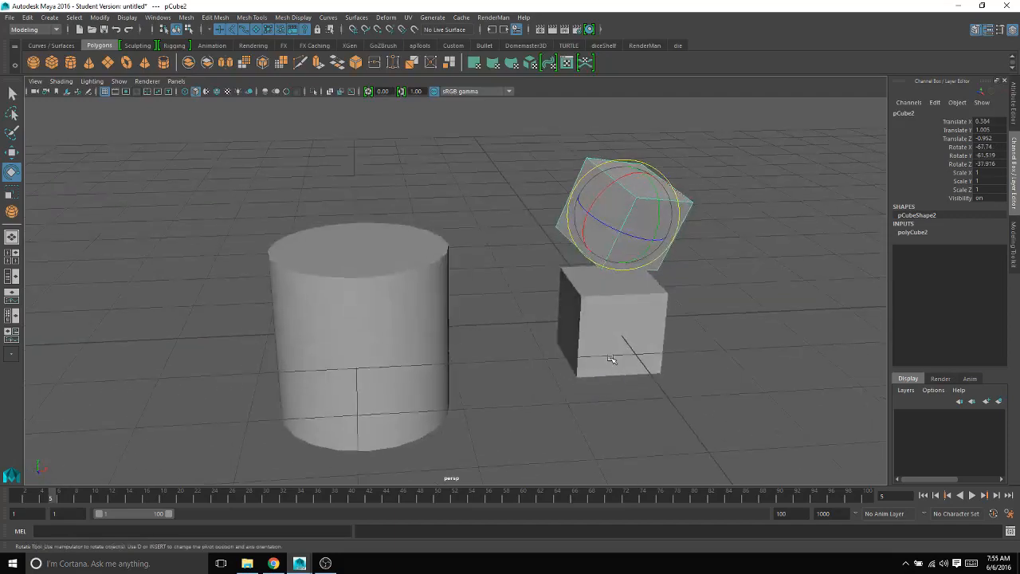
pyautogui.moveTo(653, 166); pyautogui.dragTo(576, 353)
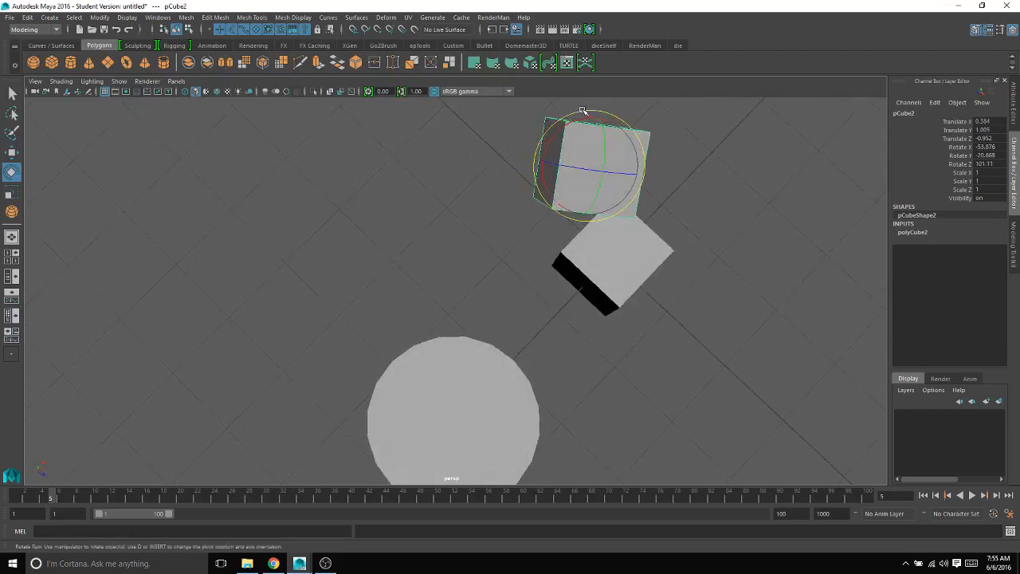
pyautogui.moveTo(582, 111); pyautogui.dragTo(511, 285)
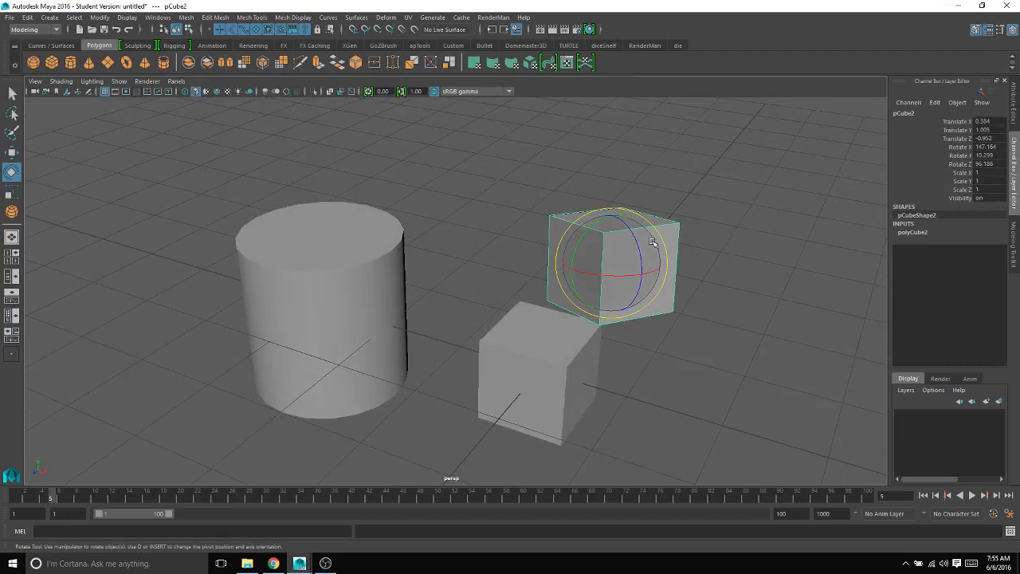
# Freely rotate the second cube to a tilted orientation of about X 163.0, Y 1.2 and Z 75.1
pyautogui.moveTo(606, 271); pyautogui.dragTo(629, 249)
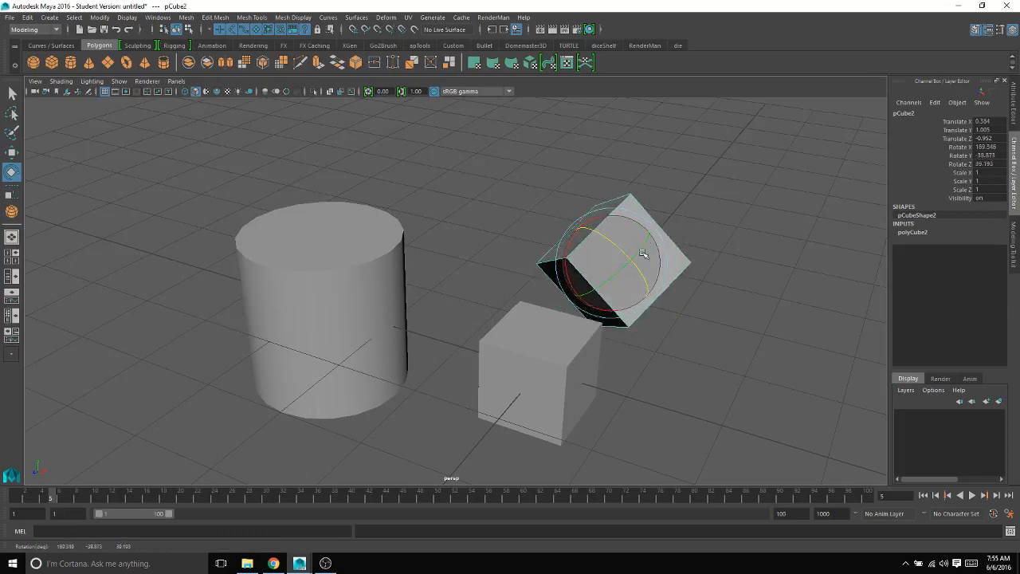
pyautogui.scroll(-1, 653, 239)
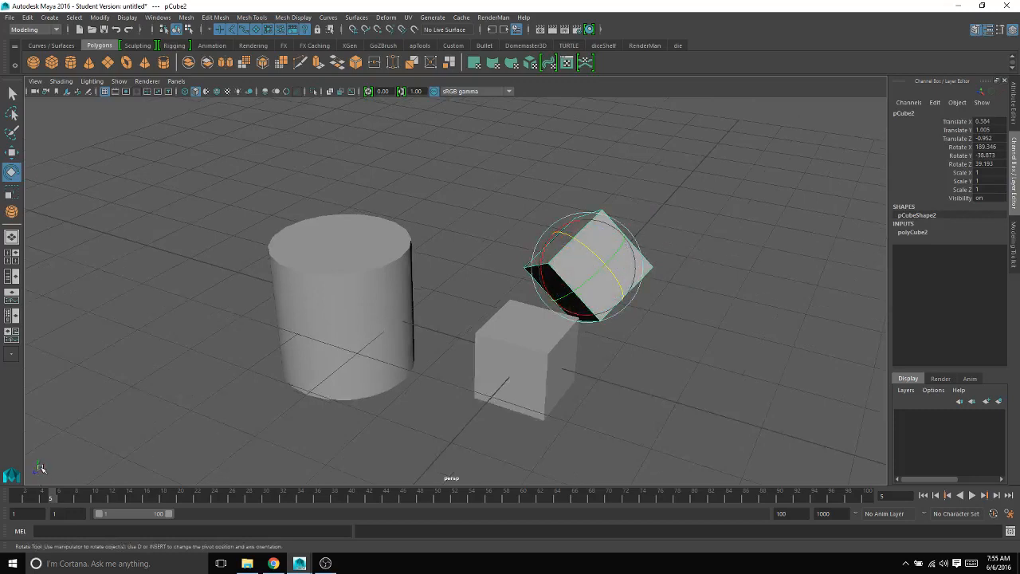
pyautogui.moveTo(597, 254); pyautogui.dragTo(622, 264)
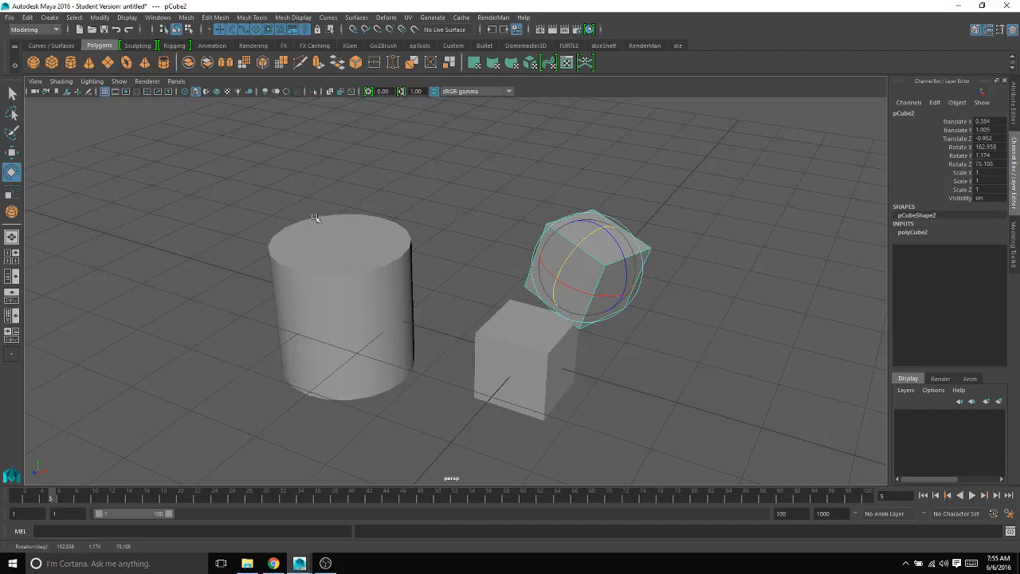
# Move the tilted cube along the world axes to about X -0.95, Y 1.00 and Z -2.78
pyautogui.click(11, 151)
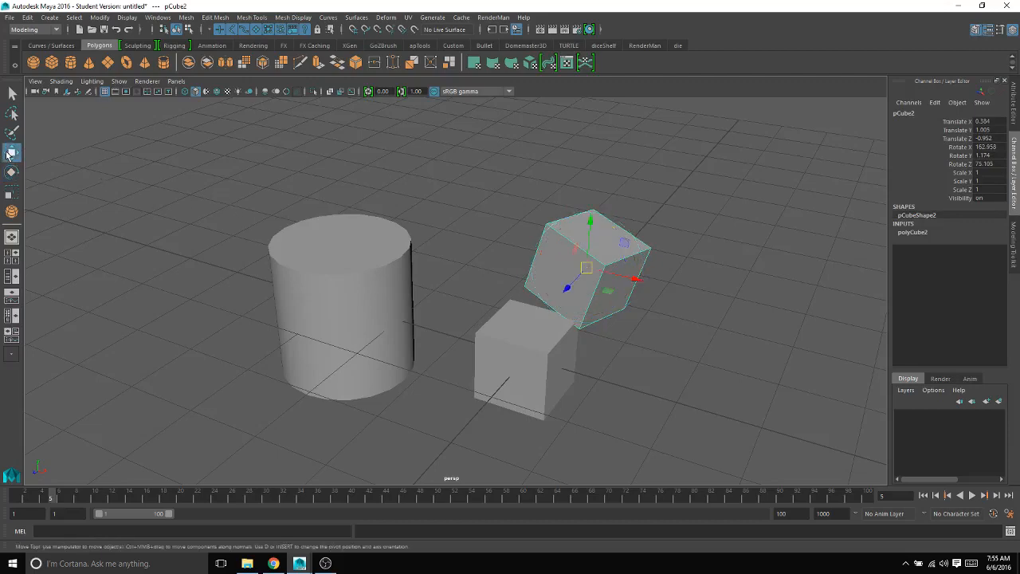
pyautogui.keyDown('alt'); pyautogui.moveTo(621, 261); pyautogui.dragTo(507, 336); pyautogui.keyUp('alt')
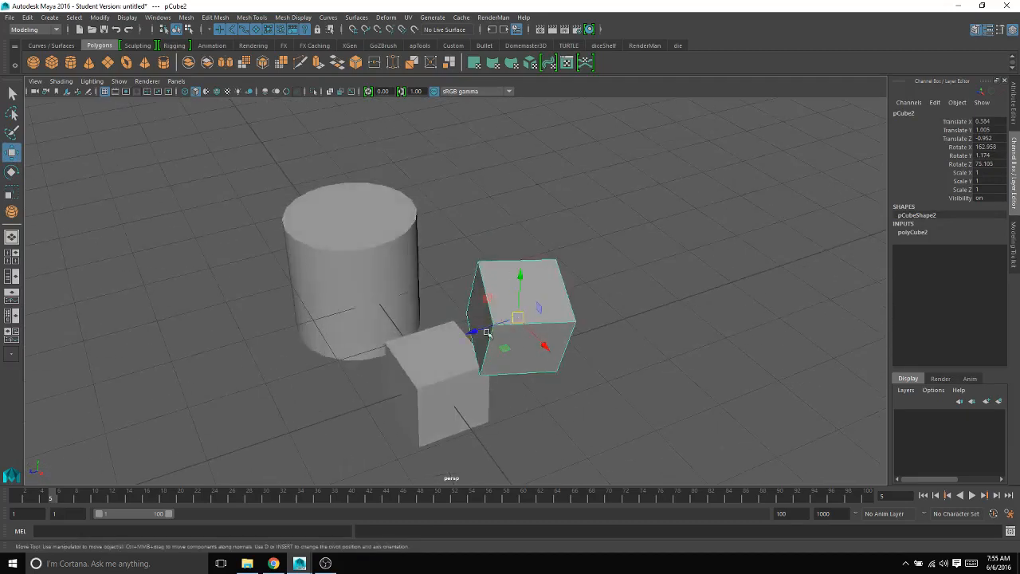
pyautogui.moveTo(484, 335); pyautogui.dragTo(605, 287)
pyautogui.moveTo(675, 301); pyautogui.dragTo(600, 253)
pyautogui.moveTo(587, 193); pyautogui.dragTo(587, 197)
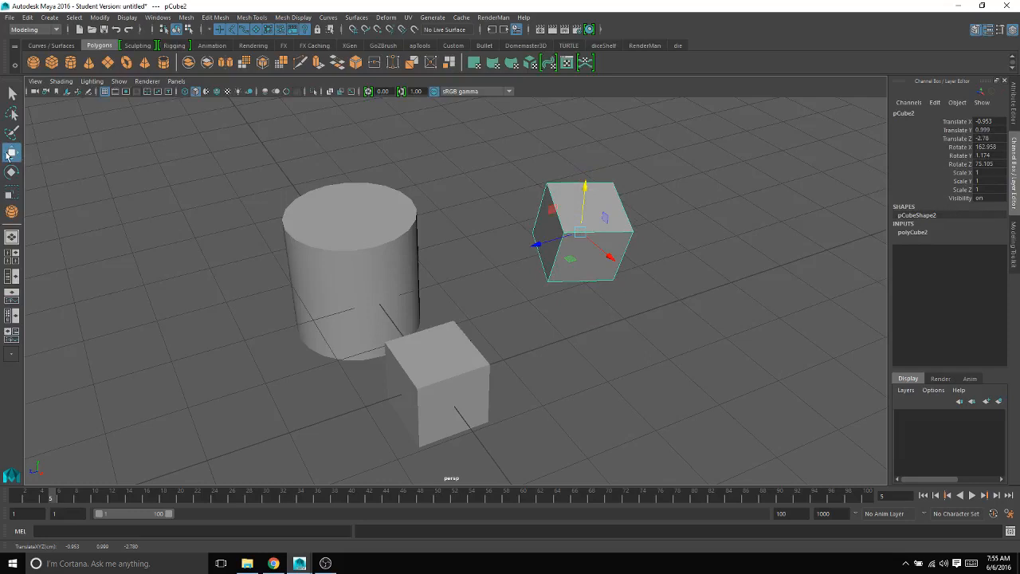
# Set the Move tool's axis orientation to Object
pyautogui.doubleClick(11, 152)
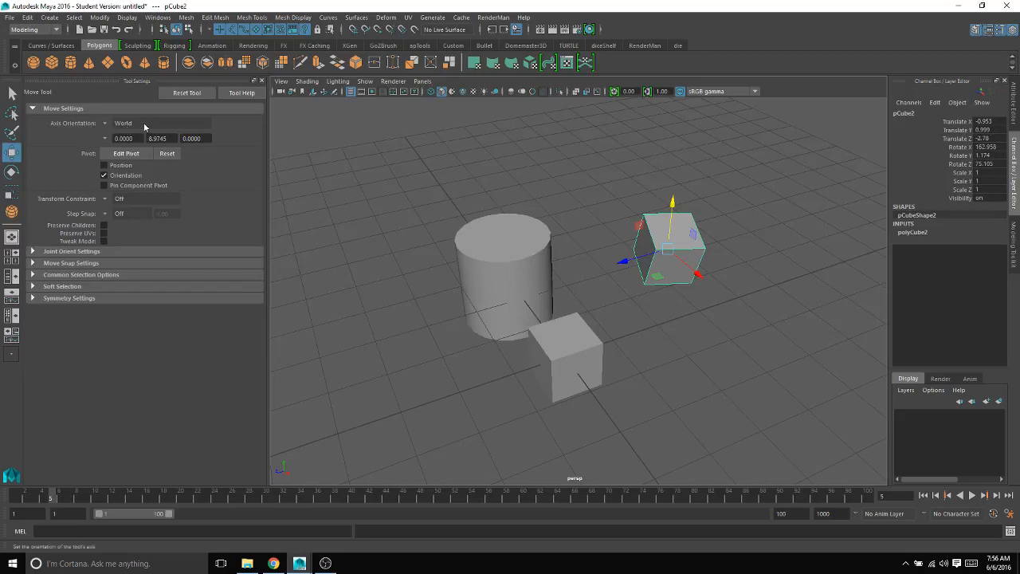
pyautogui.click(120, 125)
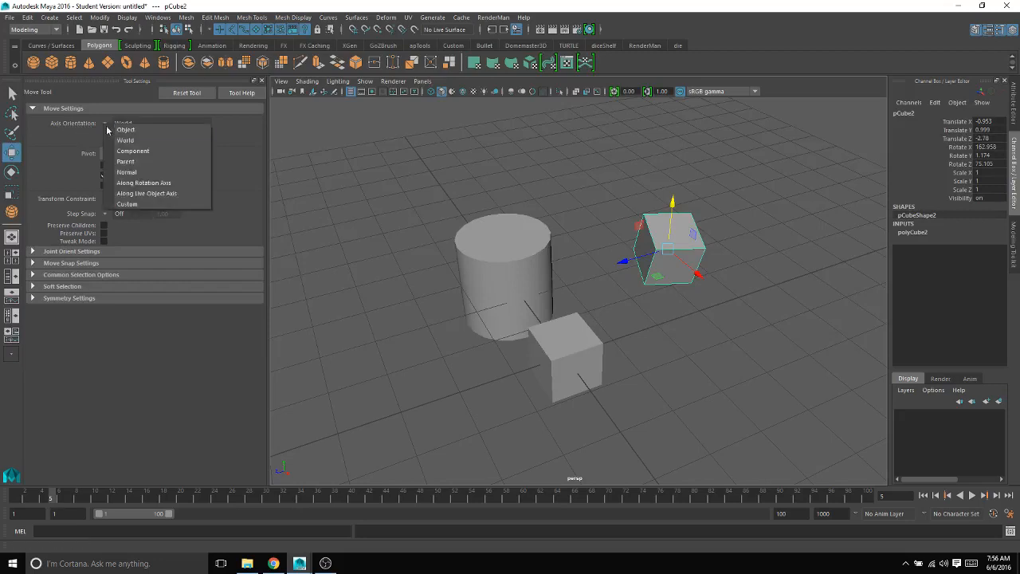
pyautogui.click(138, 130)
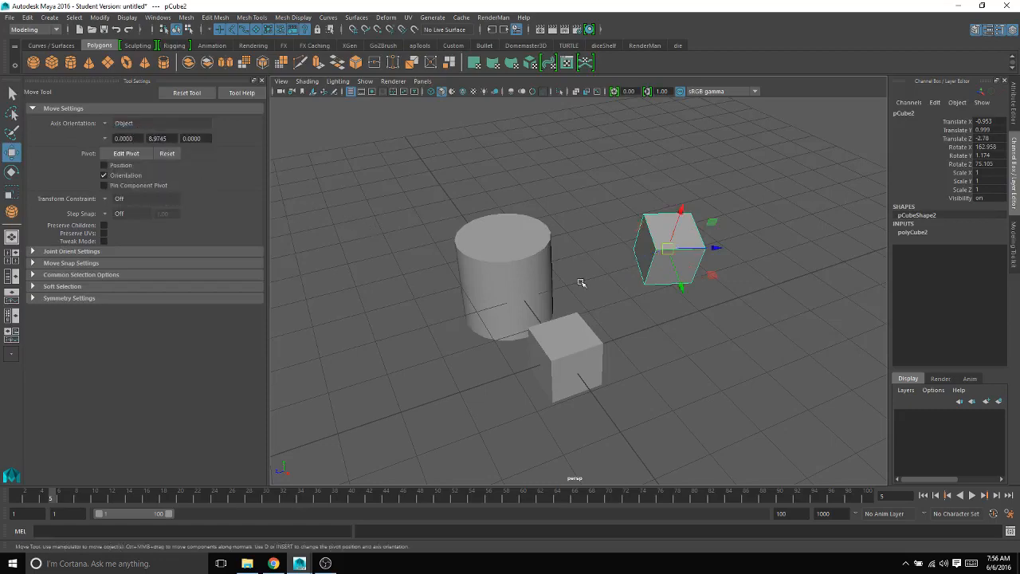
# Move the tilted cube along its own object axes to about X 1.11, Y 1.50 and Z -3.54
pyautogui.keyDown('alt'); pyautogui.moveTo(687, 279); pyautogui.dragTo(773, 281); pyautogui.keyUp('alt')
pyautogui.moveTo(711, 295); pyautogui.dragTo(674, 349)
pyautogui.moveTo(692, 269); pyautogui.dragTo(684, 223)
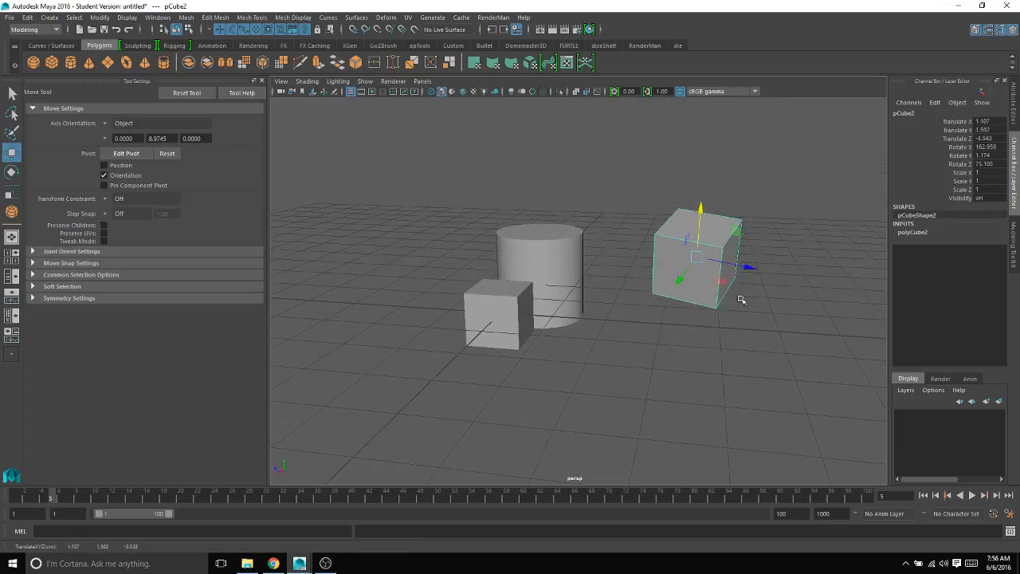
# Slide the tilted cube back and forth along its local Z axis, ending at about X 0.82, Y 1.60 and Z -2.55
pyautogui.moveTo(745, 267); pyautogui.dragTo(664, 270)
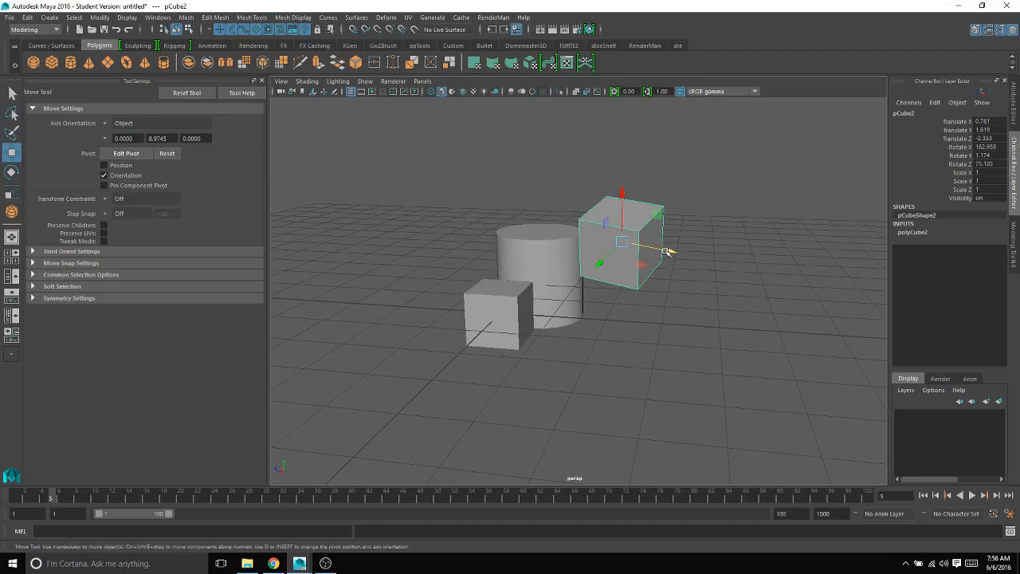
pyautogui.moveTo(670, 253); pyautogui.dragTo(785, 277)
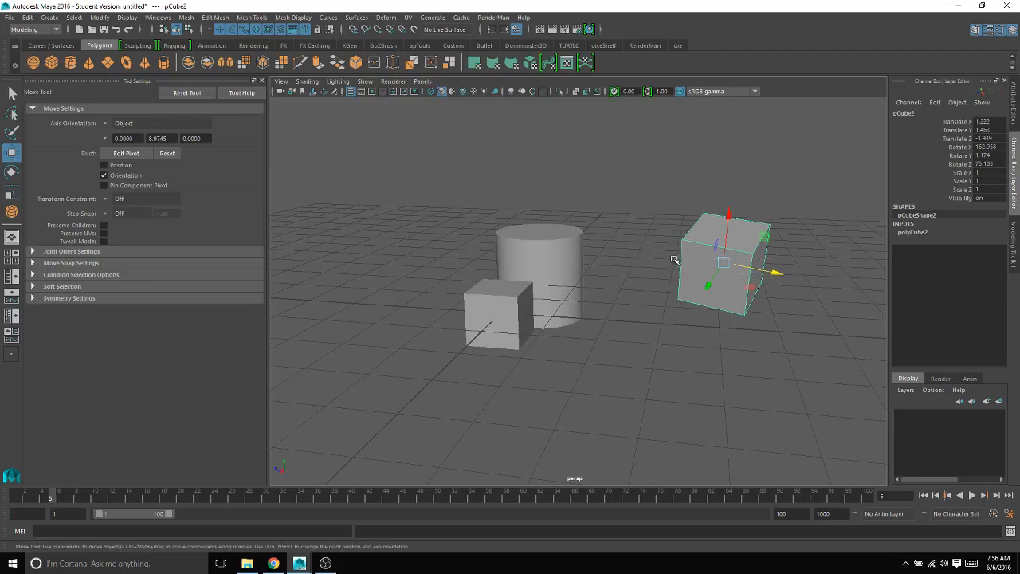
pyautogui.moveTo(763, 273); pyautogui.dragTo(697, 259)
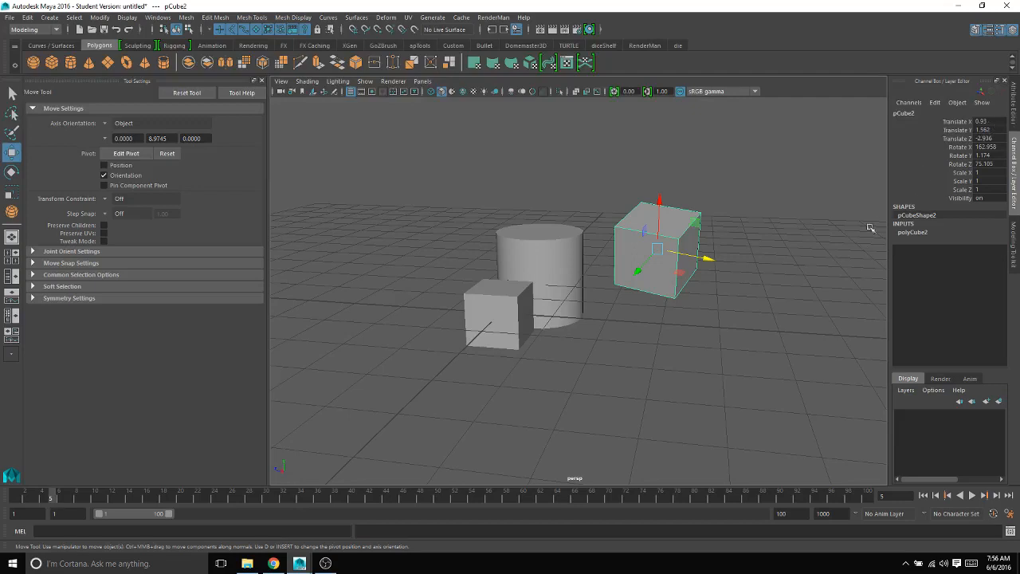
pyautogui.moveTo(720, 264); pyautogui.dragTo(683, 263)
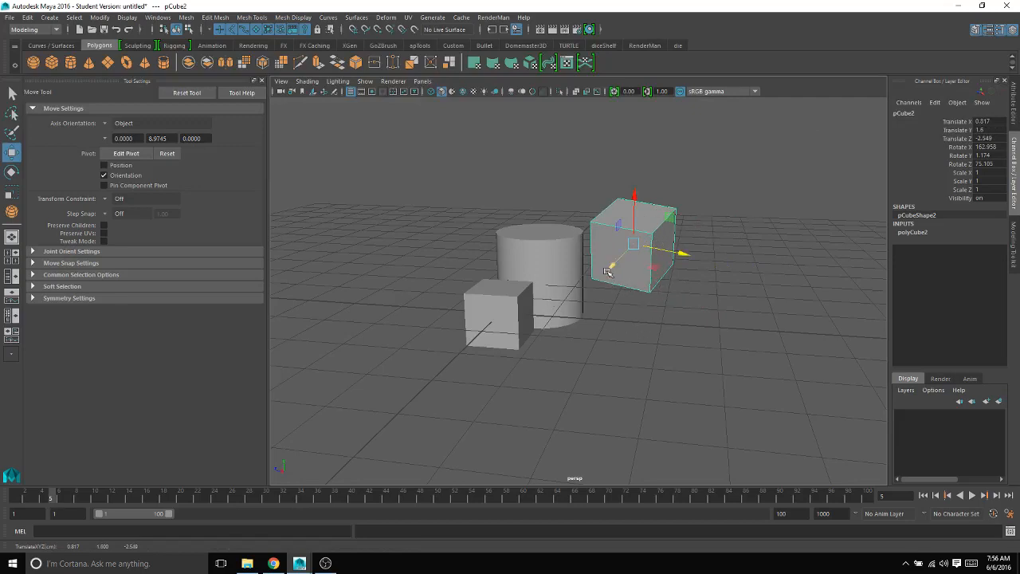
# Move the tilted cube along its local Y, X and Z axes to about X 1.62, Y 2.18 and Z -3.01
pyautogui.moveTo(607, 272); pyautogui.dragTo(598, 278)
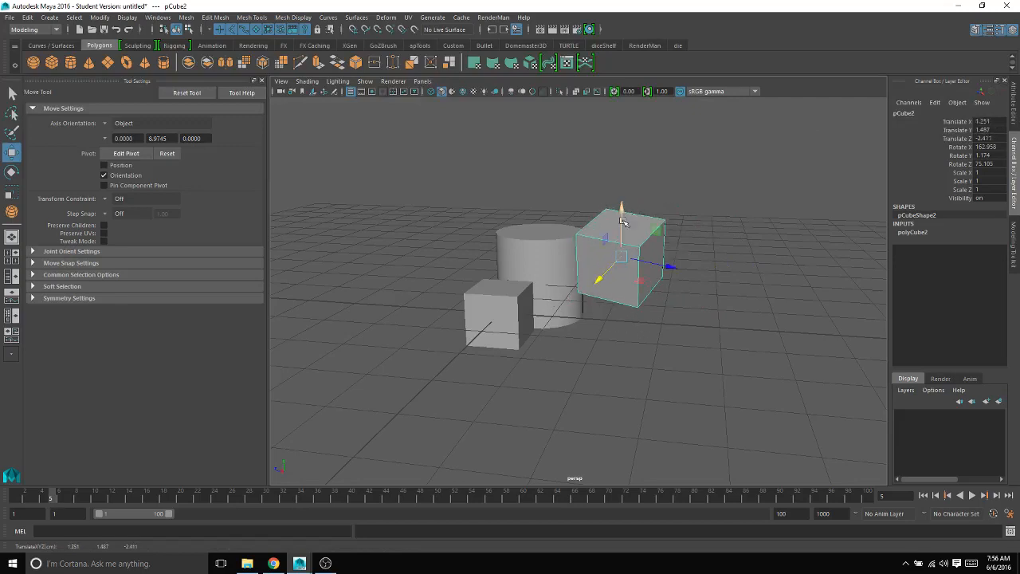
pyautogui.moveTo(622, 221); pyautogui.dragTo(622, 173)
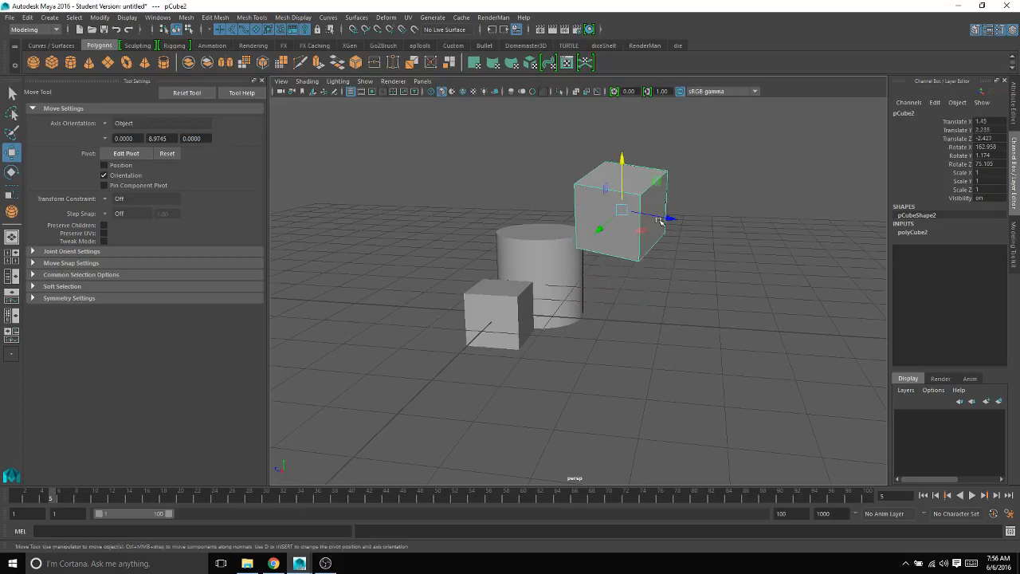
pyautogui.moveTo(668, 220); pyautogui.dragTo(708, 226)
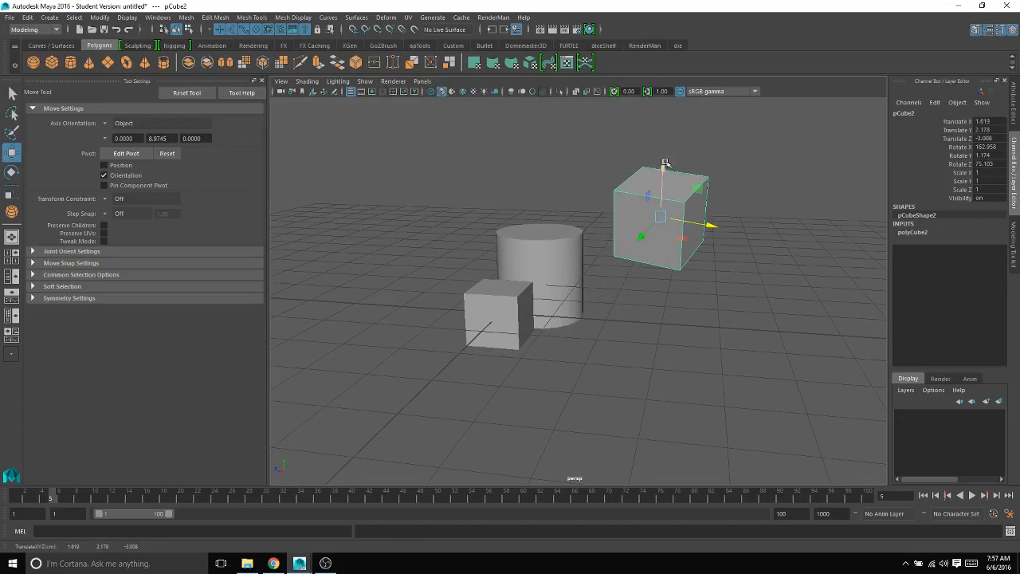
# Lower the tilted cube along its local axis to about X 1.46, Y 1.58, Z -3.00, and set the Move tool's axis orientation to World
pyautogui.moveTo(665, 164); pyautogui.dragTo(664, 203)
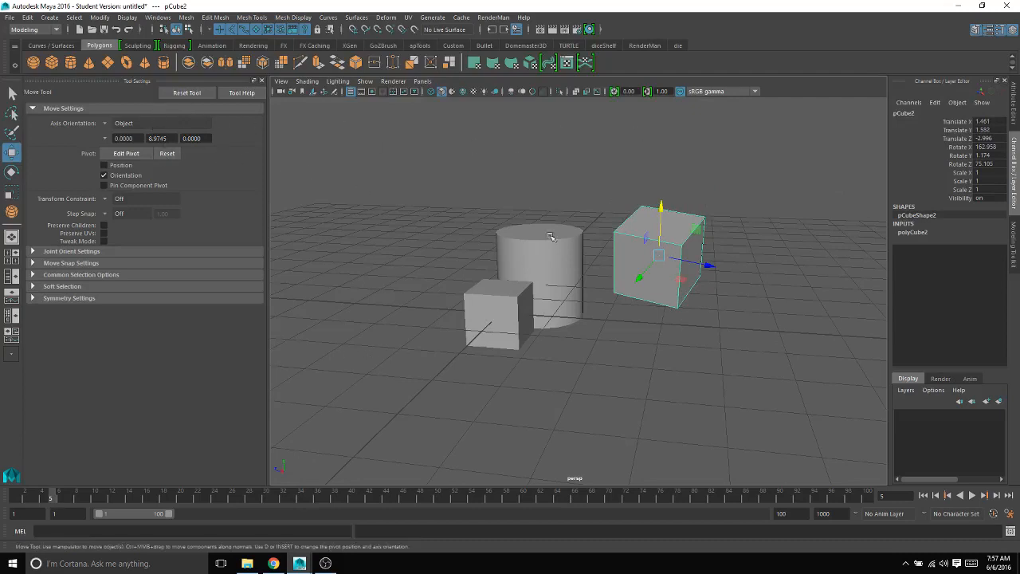
pyautogui.click(125, 124)
pyautogui.click(123, 137)
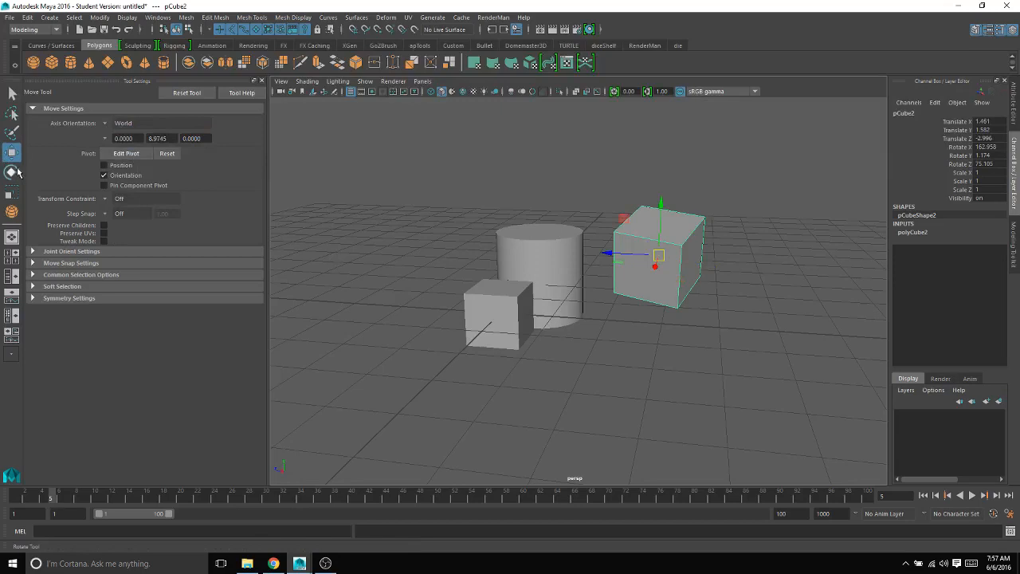
# Rotate the tilted cube in Object orientation, and in World orientation bring its rotation to about X 177.58, Y 5.10 and Z 42.07
pyautogui.click(13, 172)
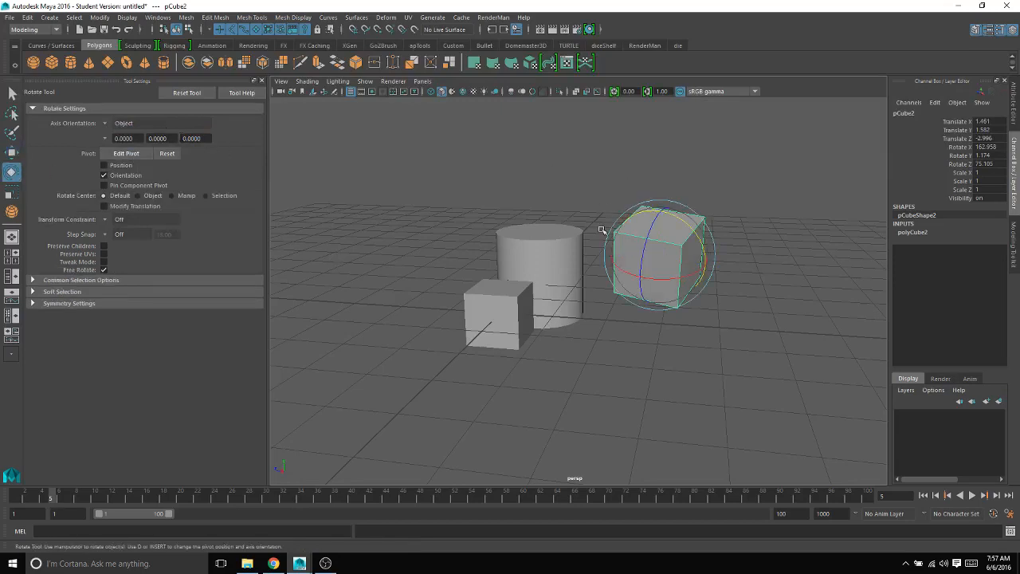
pyautogui.moveTo(685, 243); pyautogui.dragTo(686, 250)
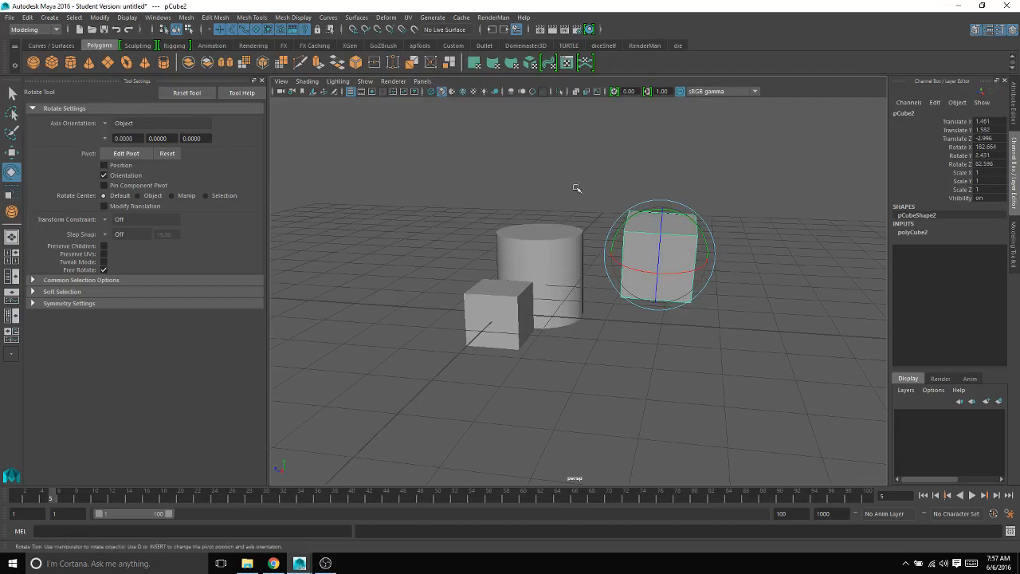
pyautogui.click(109, 126)
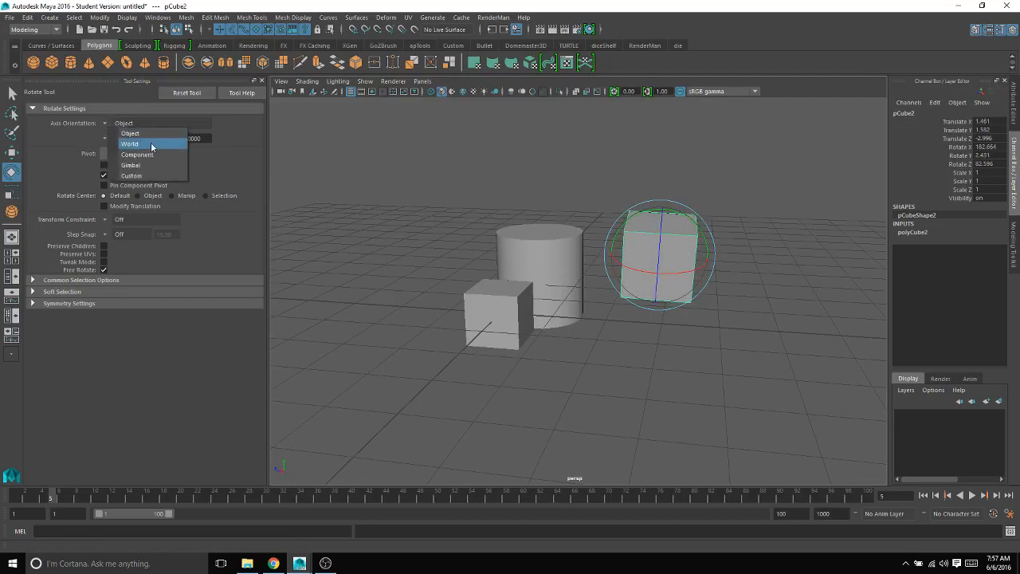
pyautogui.click(154, 145)
pyautogui.moveTo(647, 253); pyautogui.dragTo(627, 217)
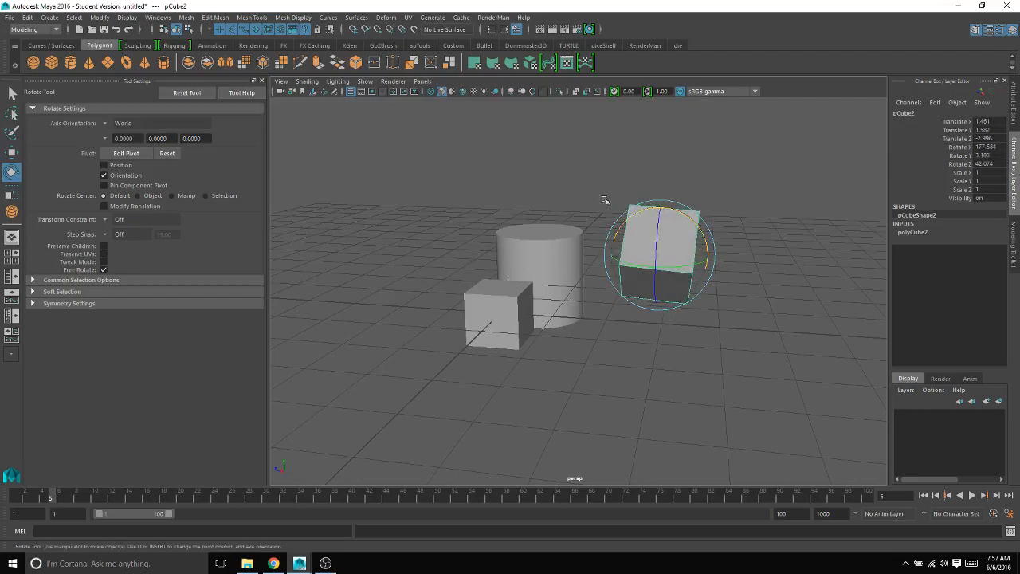
# Set the Rotate tool's axis orientation back to Object and close the tool settings
pyautogui.click(121, 124)
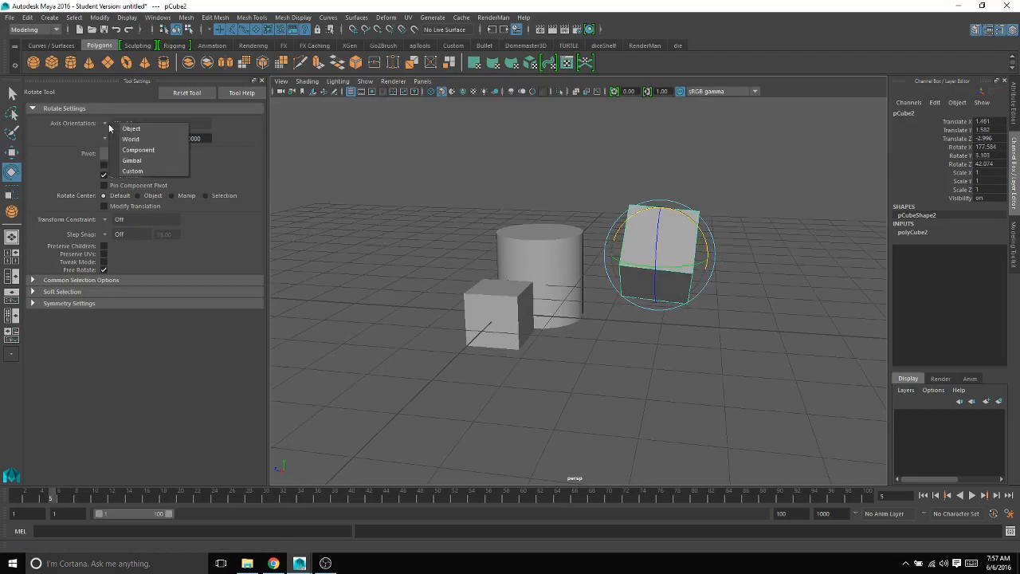
pyautogui.click(132, 136)
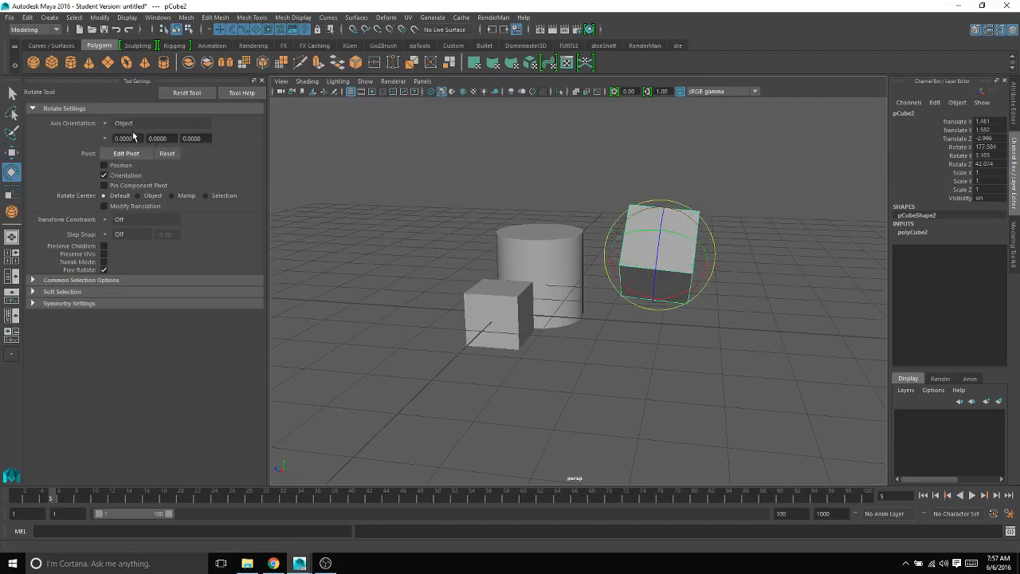
pyautogui.click(261, 81)
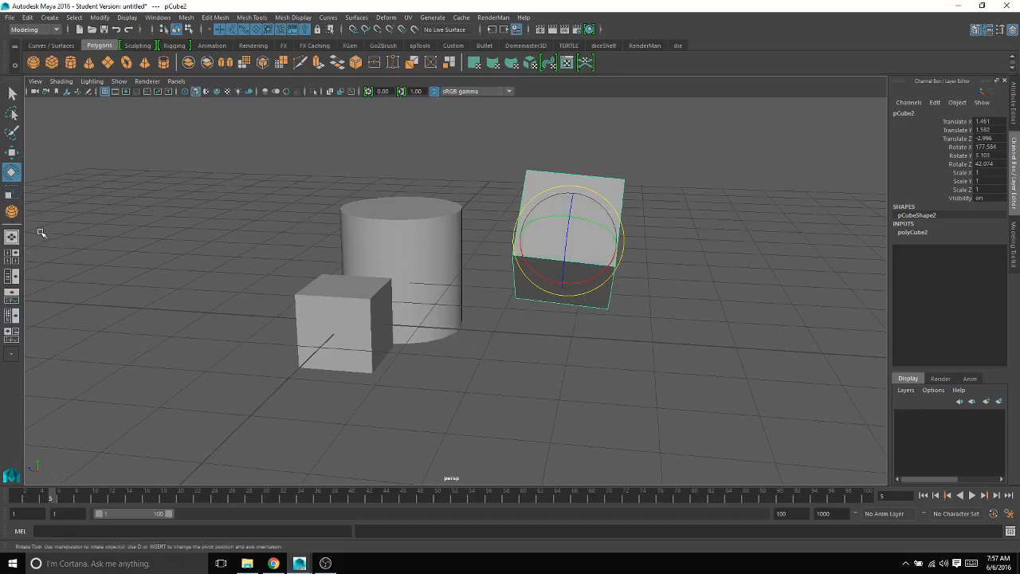
# Try scaling the tilted cube along two of its axes at once with the Scale tool, and undo the scaling
pyautogui.press('r')
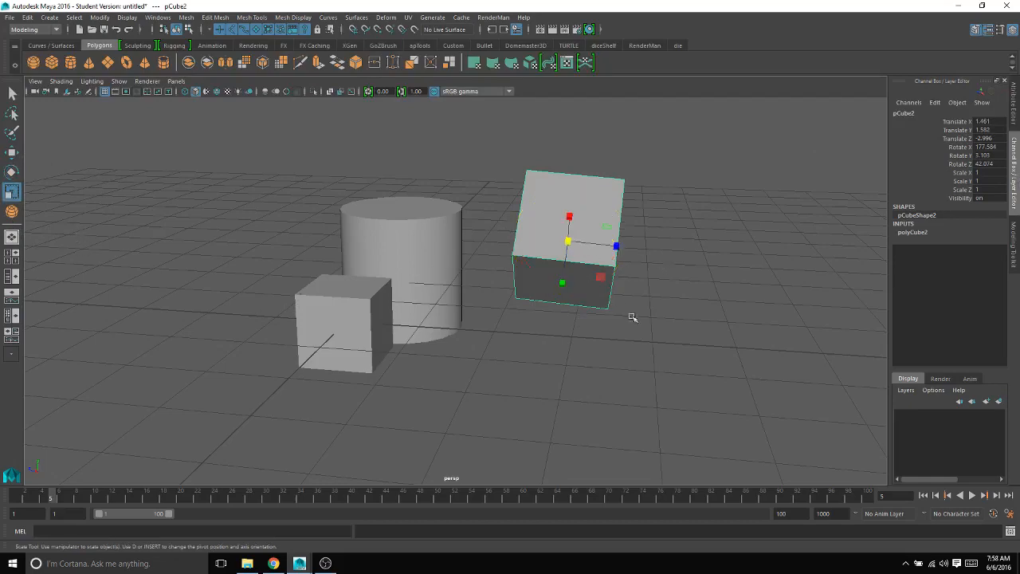
pyautogui.keyDown('alt'); pyautogui.moveTo(632, 318); pyautogui.dragTo(561, 275); pyautogui.keyUp('alt')
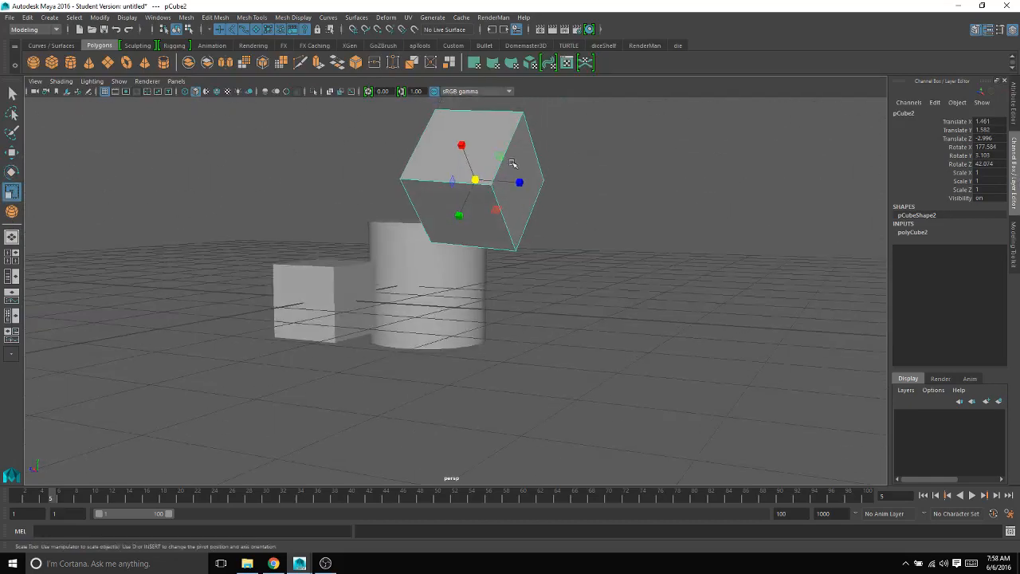
pyautogui.moveTo(499, 156); pyautogui.dragTo(434, 177)
pyautogui.hotkey('ctrl', 'z')
pyautogui.hotkey('ctrl', 'z')
pyautogui.click(506, 223)
pyautogui.hotkey('ctrl', 'z')
pyautogui.hotkey('ctrl', 'z')
pyautogui.hotkey('ctrl', 'z')
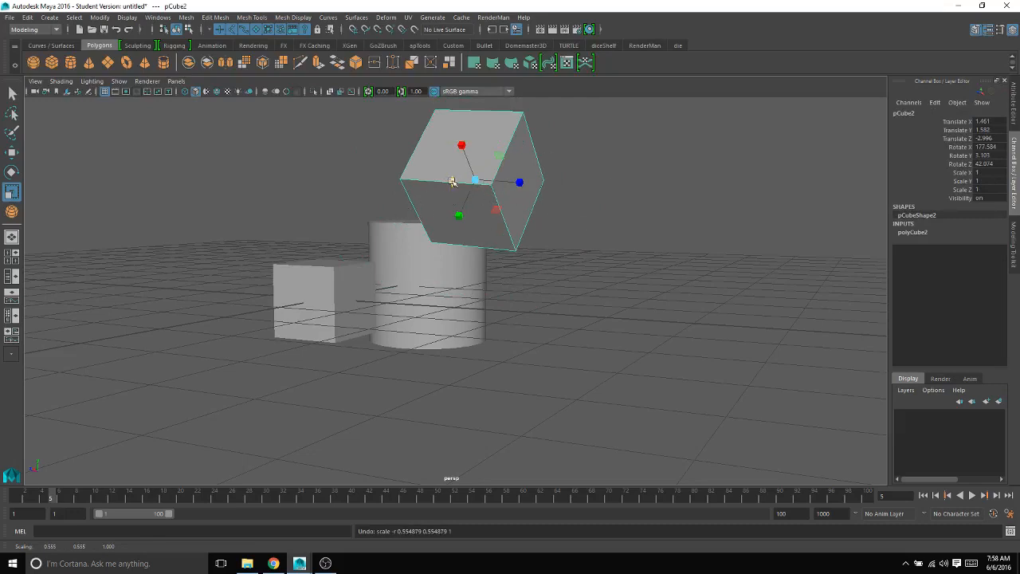
# Scale the tilted cube uniformly to about 0.813 and rotate it freely to about X 182.89, Y -6.53 and Z 86.23
pyautogui.moveTo(473, 176); pyautogui.dragTo(482, 285)
pyautogui.press('e')
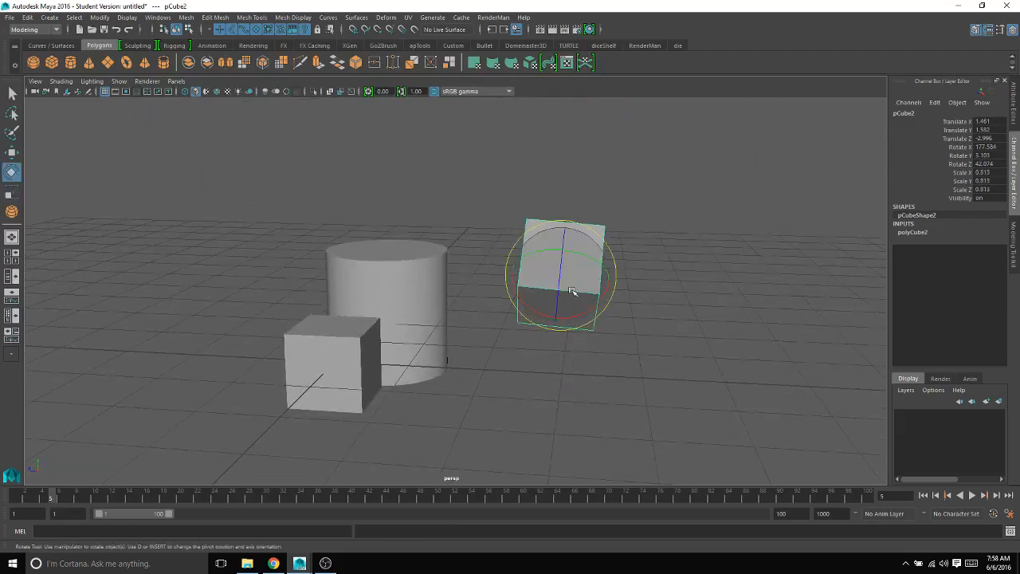
pyautogui.moveTo(572, 292); pyautogui.dragTo(584, 201)
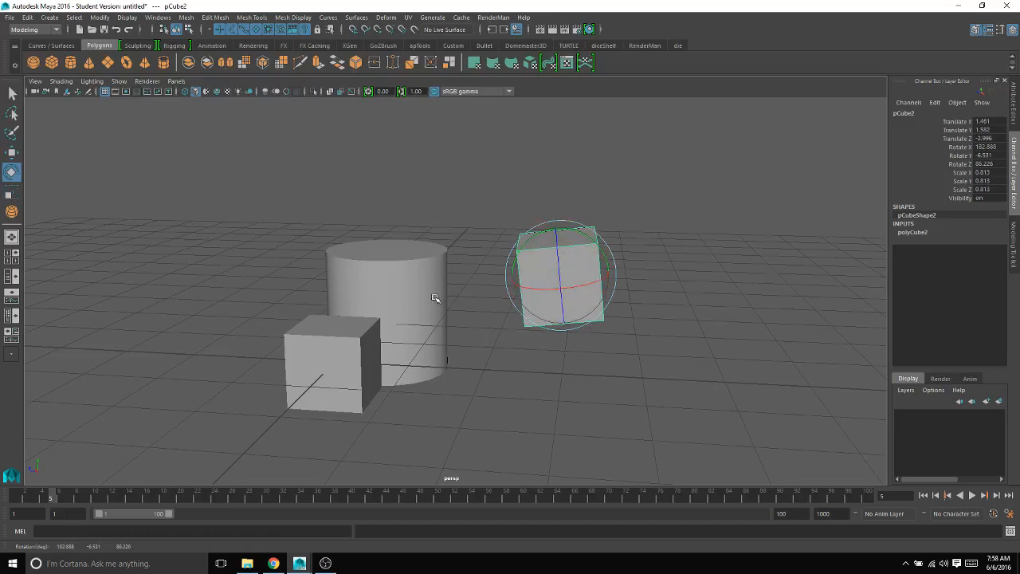
# Switch between the Move and Rotate tools, and select the cylinder, the upright cube and the tilted cube in turn with Rotate active
pyautogui.press('d')
pyautogui.press('w')
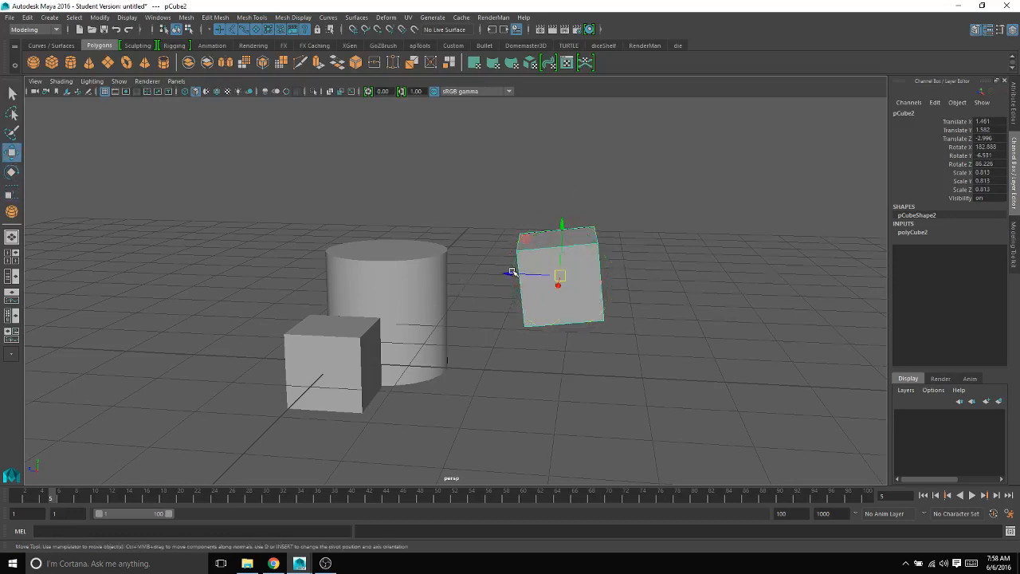
pyautogui.press('e')
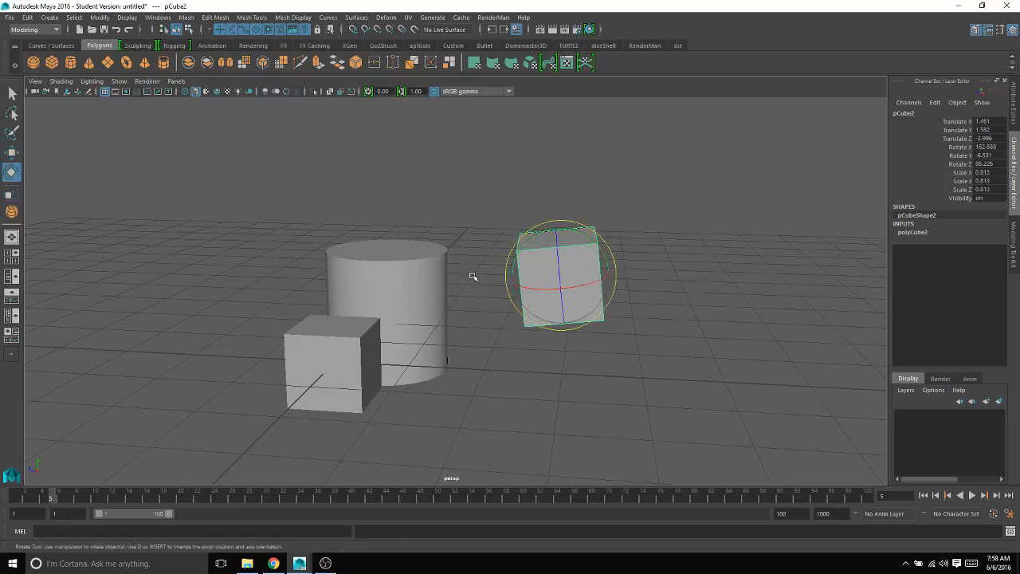
pyautogui.click(408, 281)
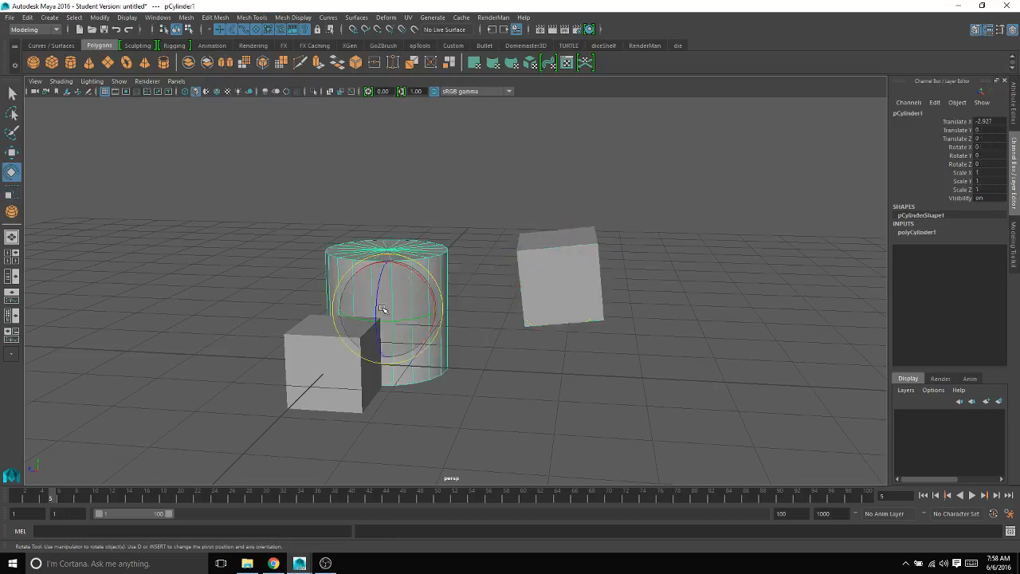
pyautogui.click(340, 348)
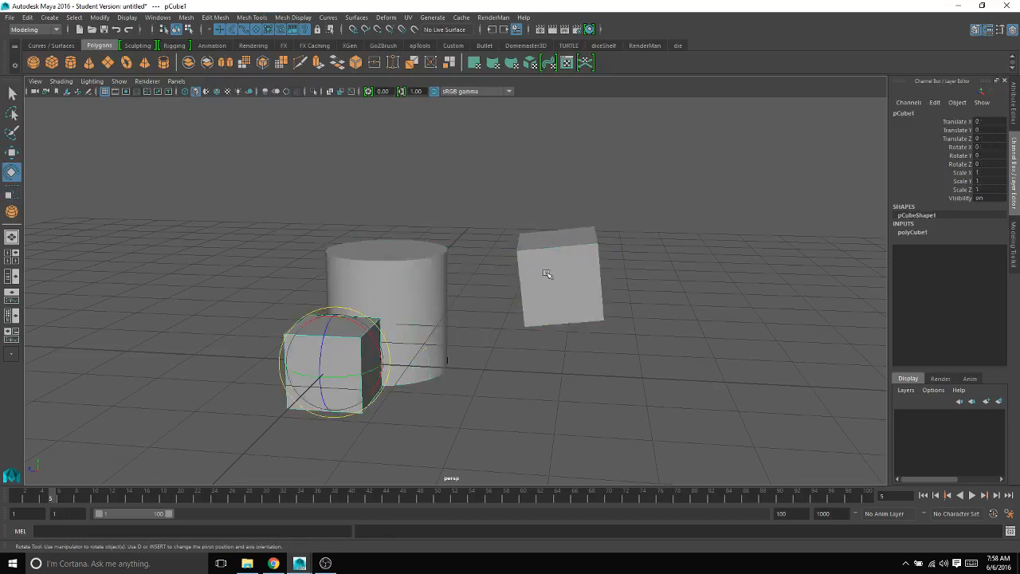
pyautogui.click(547, 274)
pyautogui.click(377, 275)
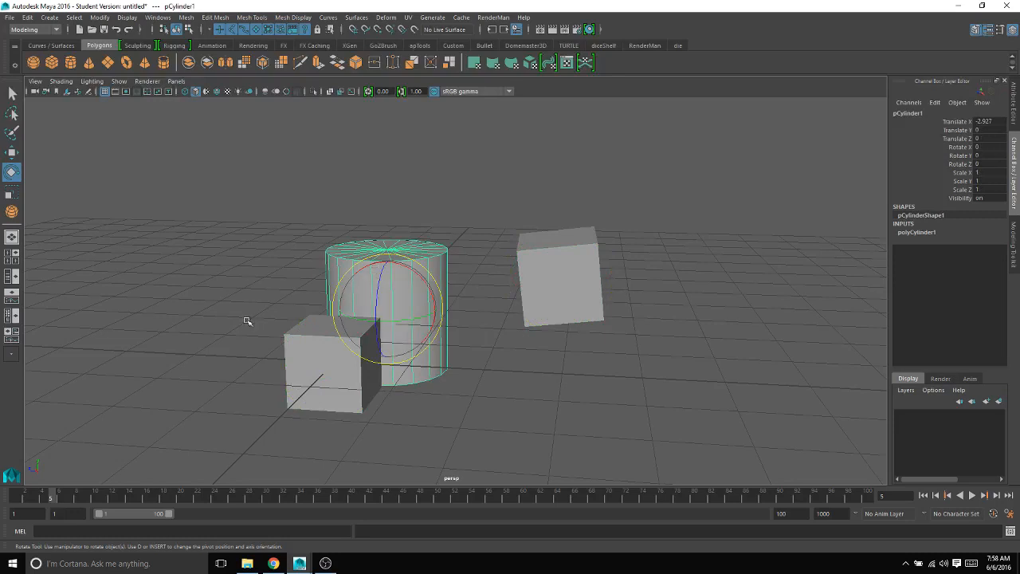
pyautogui.click(296, 350)
pyautogui.click(592, 276)
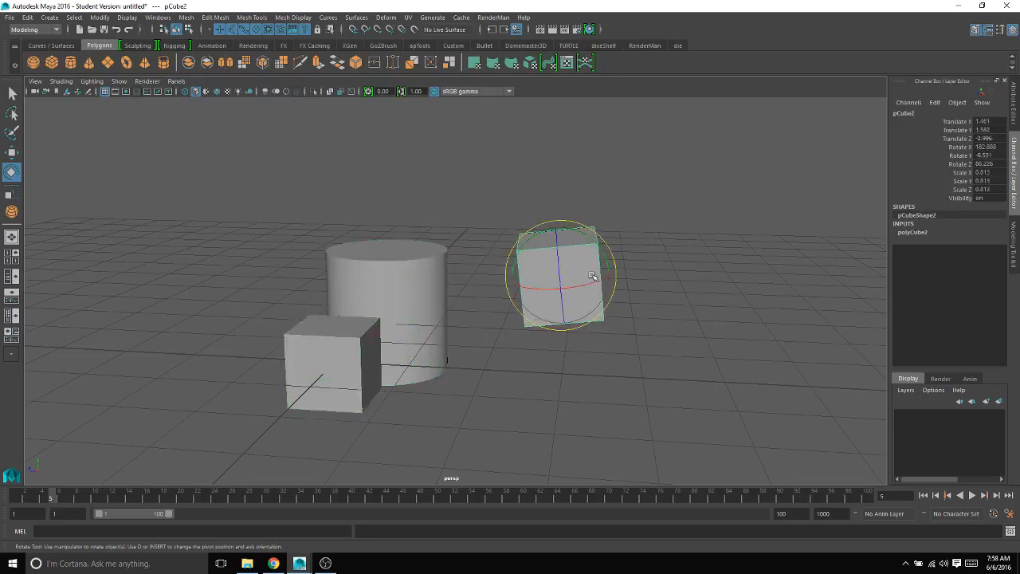
# Activate the Scale tool and select the cylinder and the upright cube in turn to compare their scale manipulators
pyautogui.press('r')
pyautogui.click(408, 290)
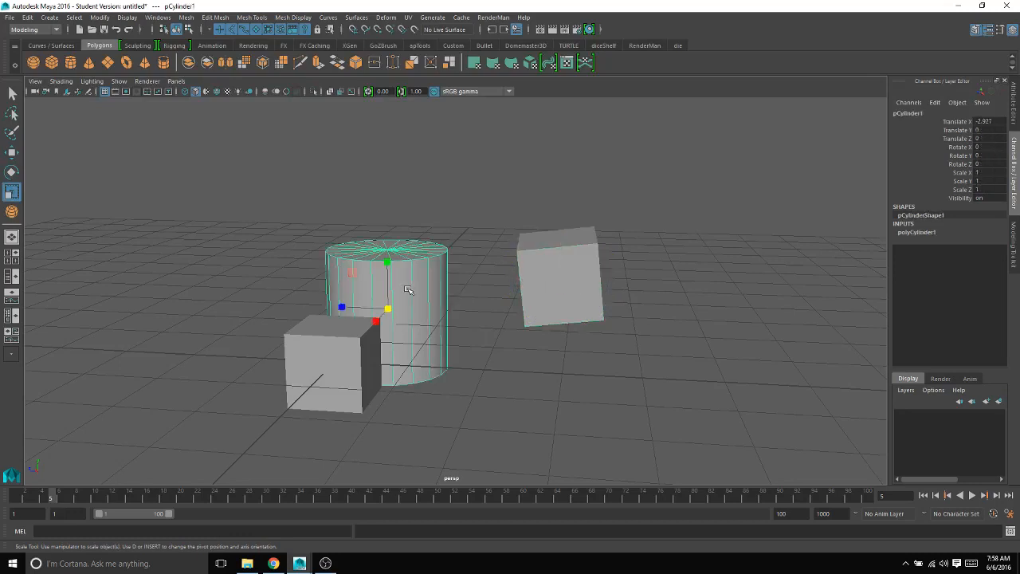
pyautogui.click(313, 358)
# Activate the Move tool and select the tilted cube, the cylinder and the upright cube in turn to compare their move manipulators
pyautogui.press('q')
pyautogui.press('w')
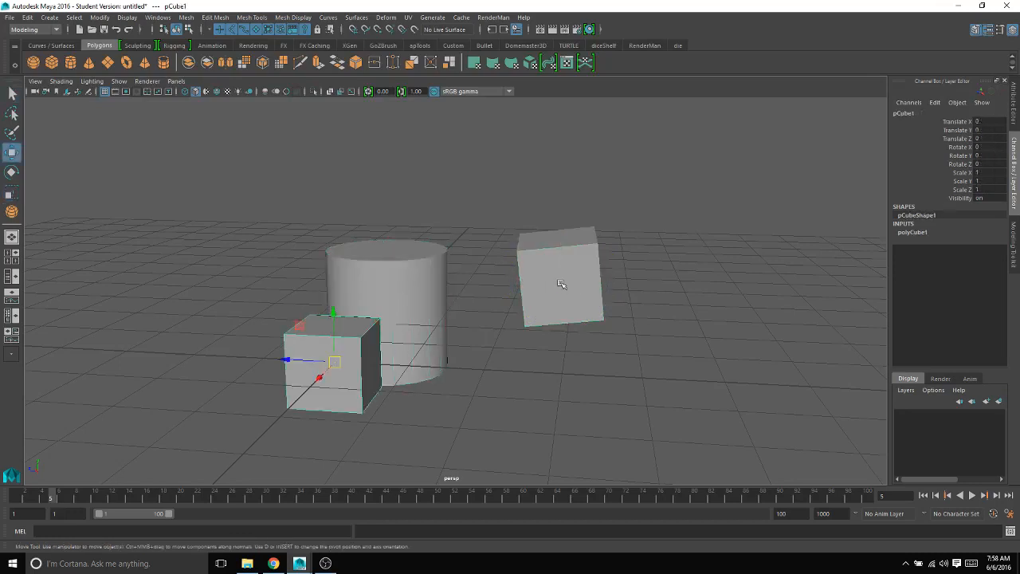
pyautogui.click(545, 281)
pyautogui.click(399, 290)
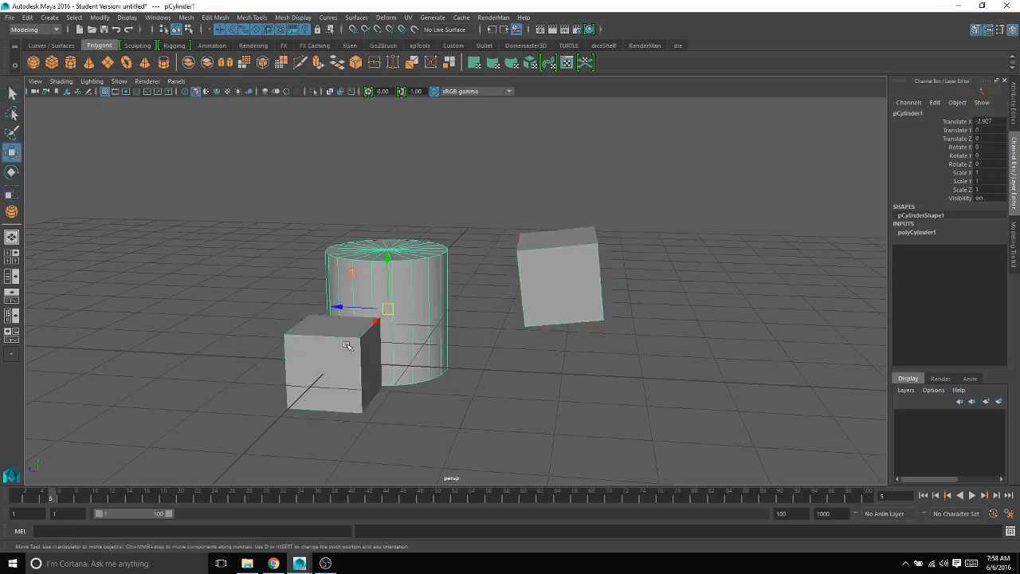
pyautogui.click(348, 346)
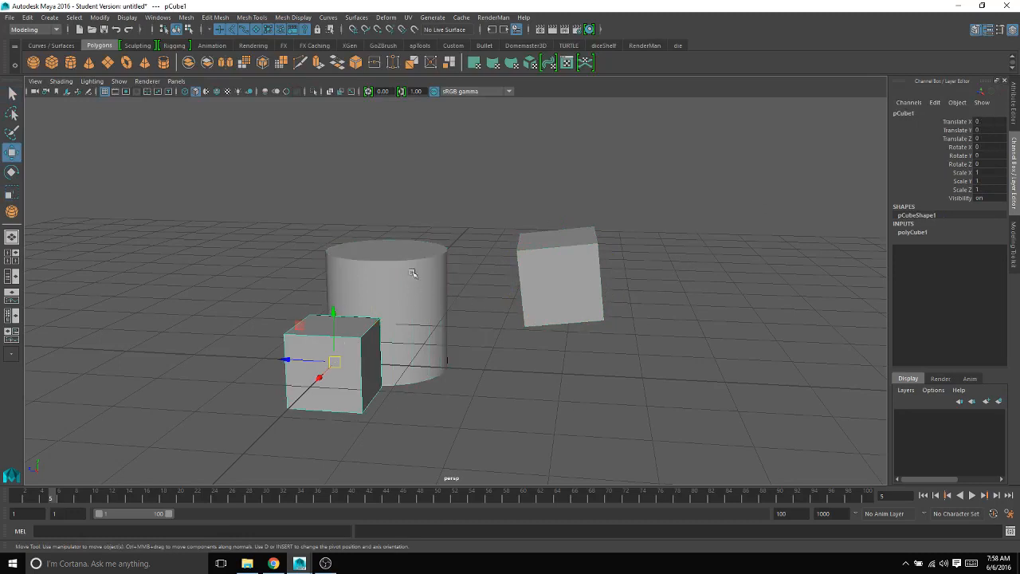
pyautogui.click(531, 256)
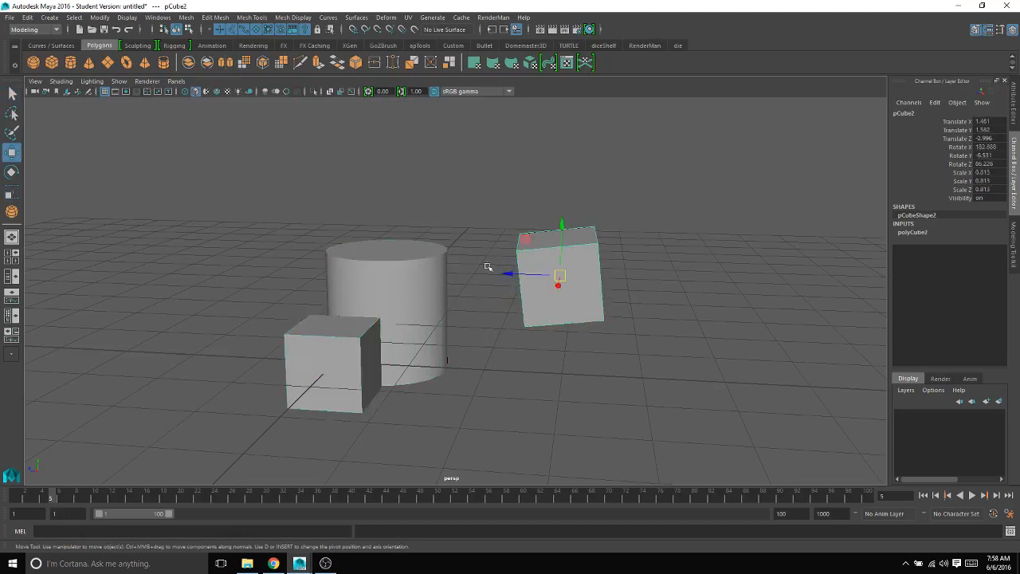
pyautogui.click(369, 281)
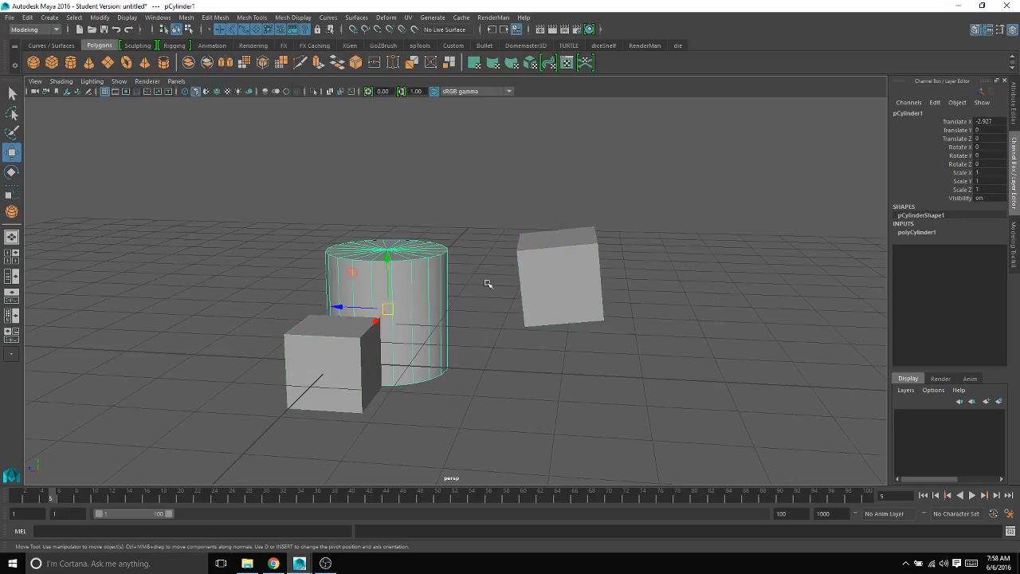
# Select the upright cube with the Rotate tool active and examine its rotation rings from a closer, lower viewpoint
pyautogui.press('e')
pyautogui.click(304, 364)
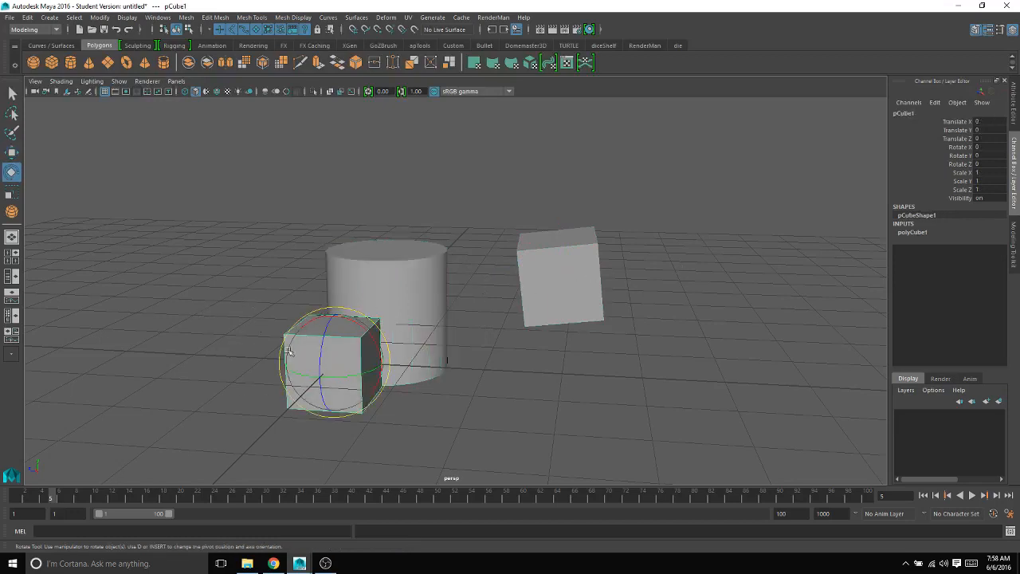
pyautogui.scroll(2, 395, 336)
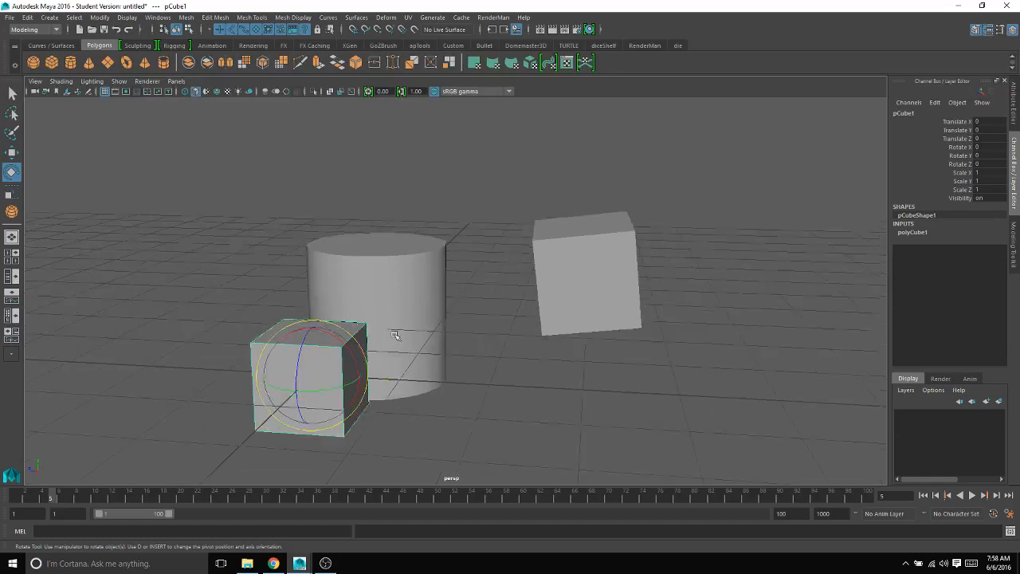
pyautogui.scroll(4, 395, 335)
pyautogui.keyDown('alt'); pyautogui.moveTo(378, 332); pyautogui.dragTo(485, 228, button='middle'); pyautogui.keyUp('alt')
pyautogui.scroll(-4, 444, 310)
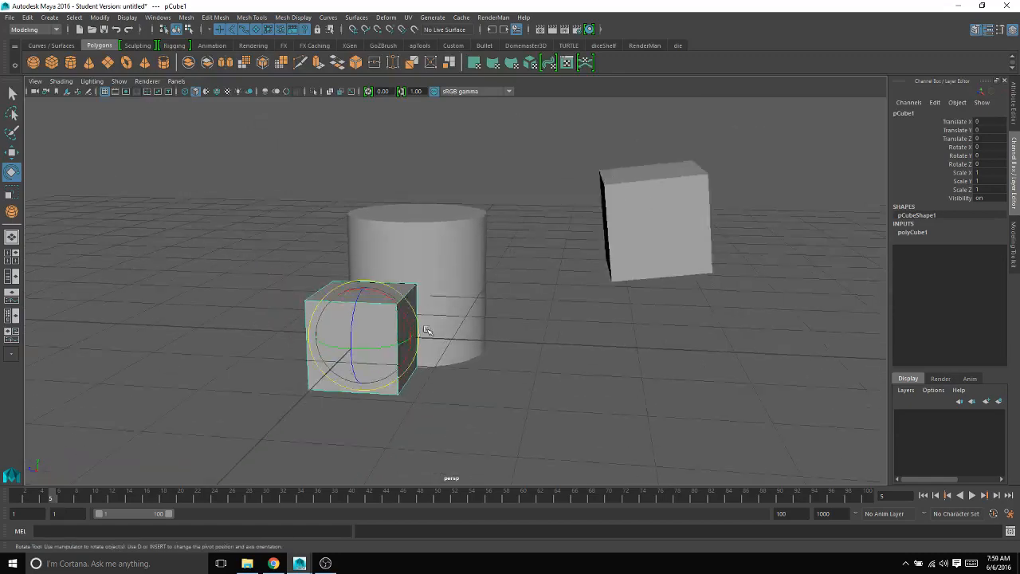
pyautogui.moveTo(407, 330)
pyautogui.keyDown('alt'); pyautogui.mouseDown()
pyautogui.moveTo(405, 342)
pyautogui.moveTo(410, 333)
pyautogui.mouseUp(); pyautogui.keyUp('alt')
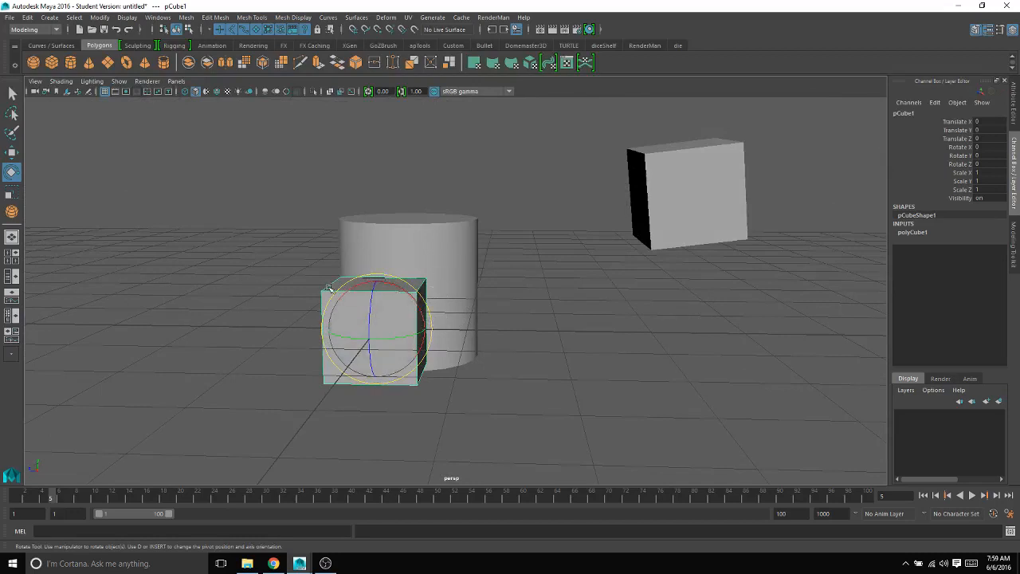
# Activate the Select tool and select the cylinder and both cubes in turn without manipulators, ending on the cylinder
pyautogui.press('q')
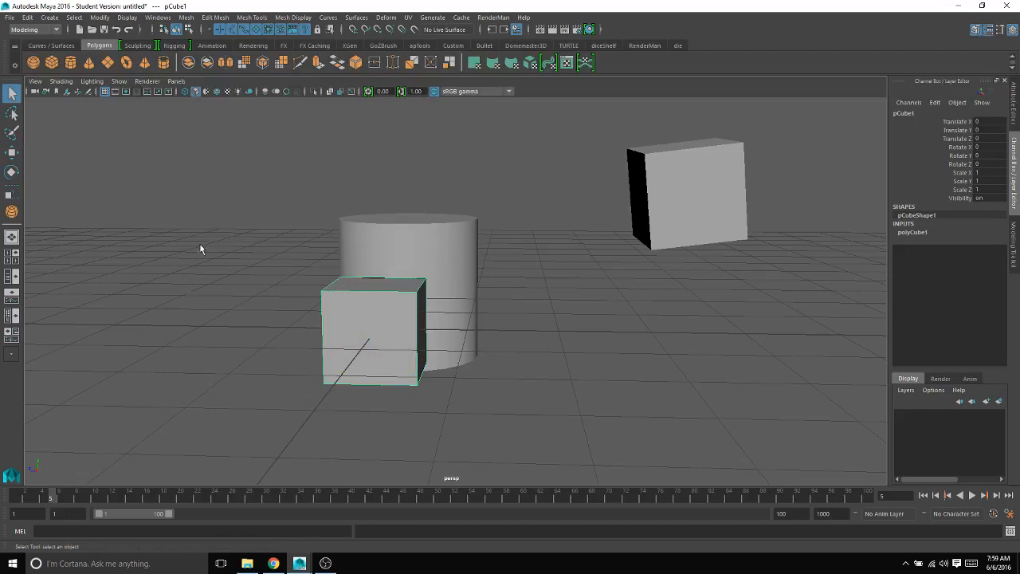
pyautogui.click(403, 272)
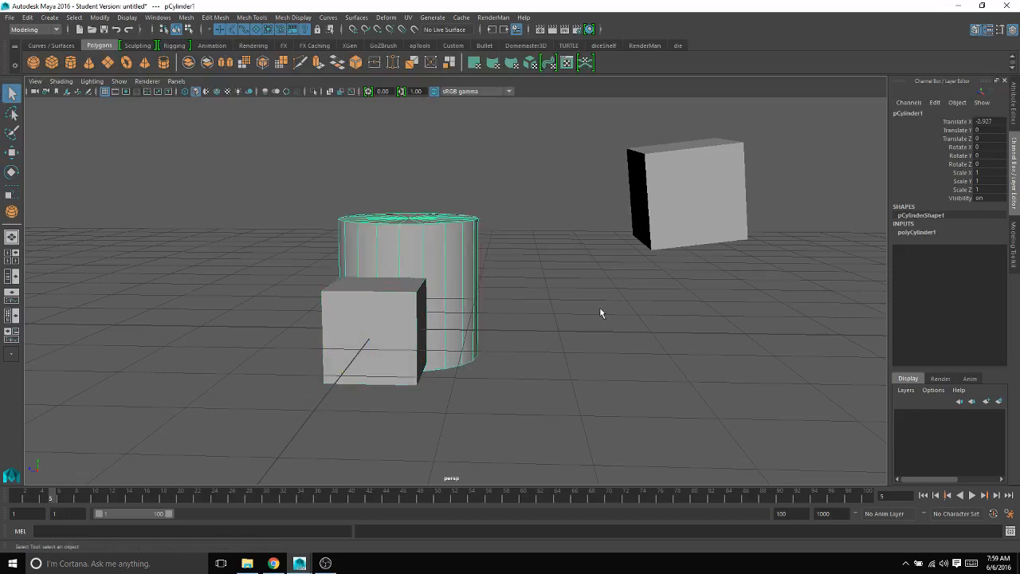
pyautogui.click(677, 213)
pyautogui.keyDown('shift'); pyautogui.click(401, 311); pyautogui.keyUp('shift')
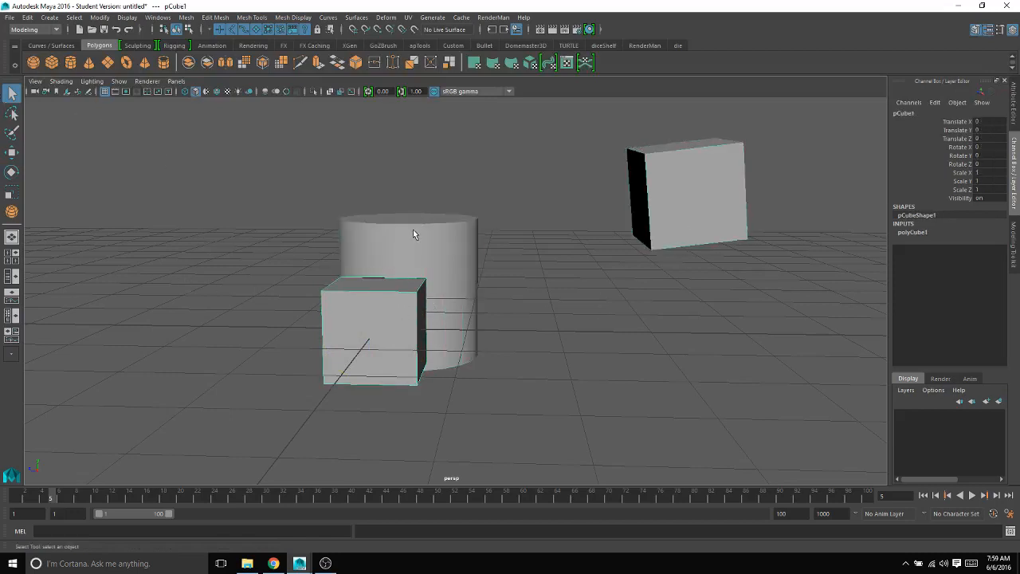
pyautogui.click(526, 217)
pyautogui.click(428, 256)
pyautogui.click(722, 170)
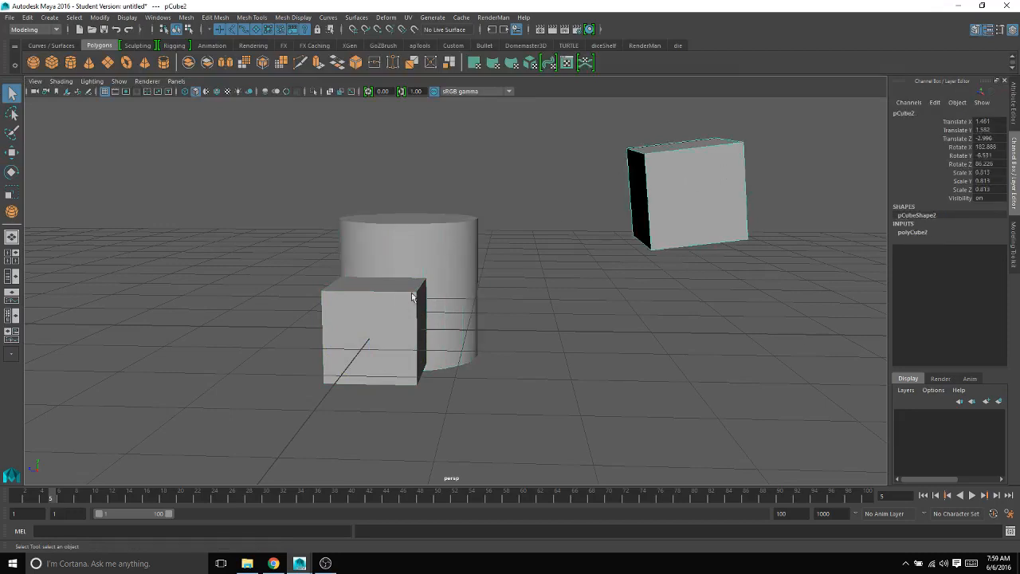
pyautogui.click(397, 325)
pyautogui.keyDown('alt'); pyautogui.moveTo(501, 333); pyautogui.dragTo(482, 343); pyautogui.keyUp('alt')
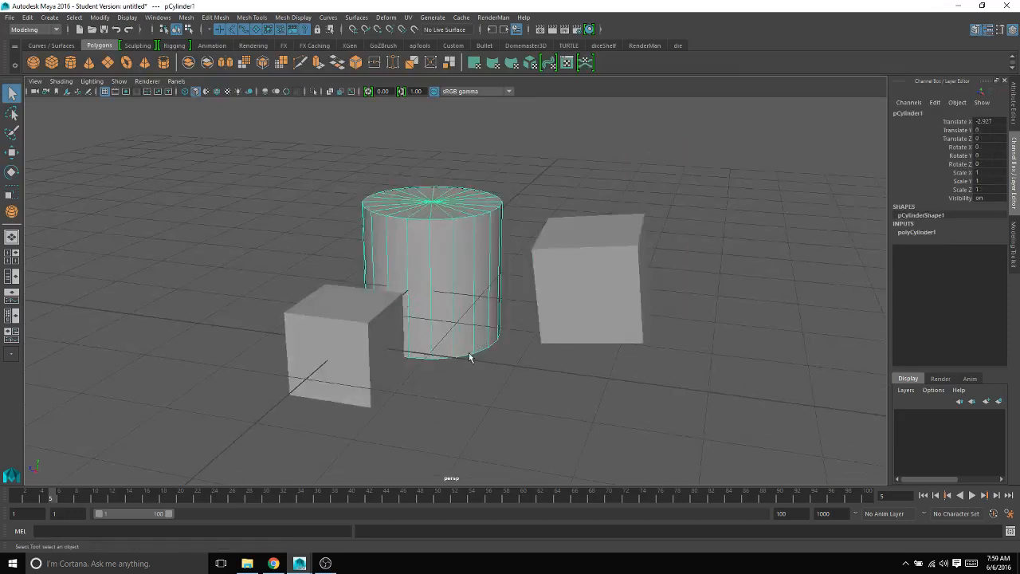
# Activate the Move tool on the cylinder and repeatedly enlarge and shrink its move manipulator, ending at a moderate size
pyautogui.press('e')
pyautogui.press('w')
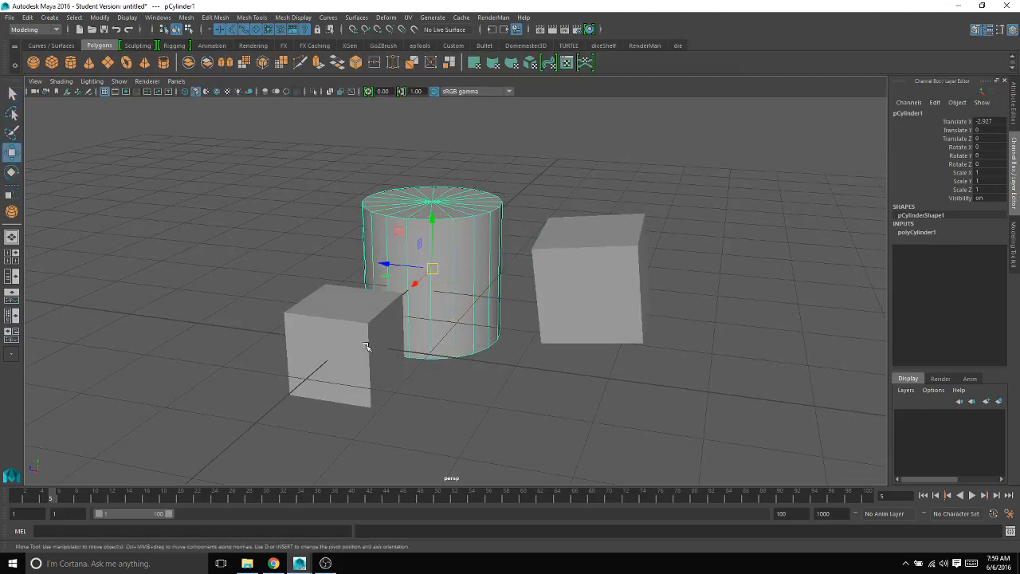
pyautogui.press('=')
pyautogui.press('=')
pyautogui.press('=')
pyautogui.press('=')
pyautogui.press('=')
pyautogui.press('=')
pyautogui.press('=')
pyautogui.press('=')
pyautogui.press('=')
pyautogui.press('=')
pyautogui.press('=')
pyautogui.press('=')
pyautogui.press('-')
pyautogui.press('-')
pyautogui.press('-')
pyautogui.press('-')
pyautogui.press('-')
pyautogui.press('-')
pyautogui.press('-')
pyautogui.press('-')
pyautogui.press('-')
pyautogui.press('-')
pyautogui.press('-')
pyautogui.press('-')
pyautogui.press('-')
pyautogui.press('-')
pyautogui.press('-')
pyautogui.press('-')
pyautogui.press('-')
pyautogui.press('-')
pyautogui.press('-')
pyautogui.press('-')
pyautogui.press('=')
pyautogui.press('=')
pyautogui.press('=')
pyautogui.press('=')
pyautogui.press('=')
pyautogui.press('=')
pyautogui.press('=')
pyautogui.press('=')
pyautogui.press('=')
pyautogui.press('=')
pyautogui.press('=')
pyautogui.press('=')
pyautogui.press('=')
pyautogui.press('=')
pyautogui.press('=')
pyautogui.press('-')
pyautogui.press('-')
pyautogui.press('-')
pyautogui.press('-')
pyautogui.press('-')
pyautogui.press('-')
pyautogui.press('-')
pyautogui.press('-')
pyautogui.press('=')
pyautogui.press('=')
pyautogui.press('=')
pyautogui.press('=')
pyautogui.press('-')
pyautogui.press('-')
pyautogui.press('-')
pyautogui.press('-')
pyautogui.press('=')
pyautogui.press('=')
pyautogui.press('=')
pyautogui.press('=')
pyautogui.press('-')
pyautogui.press('-')
# Select the upright cube with the Rotate tool and enlarge its rotation rings far beyond the cube
pyautogui.click(366, 369)
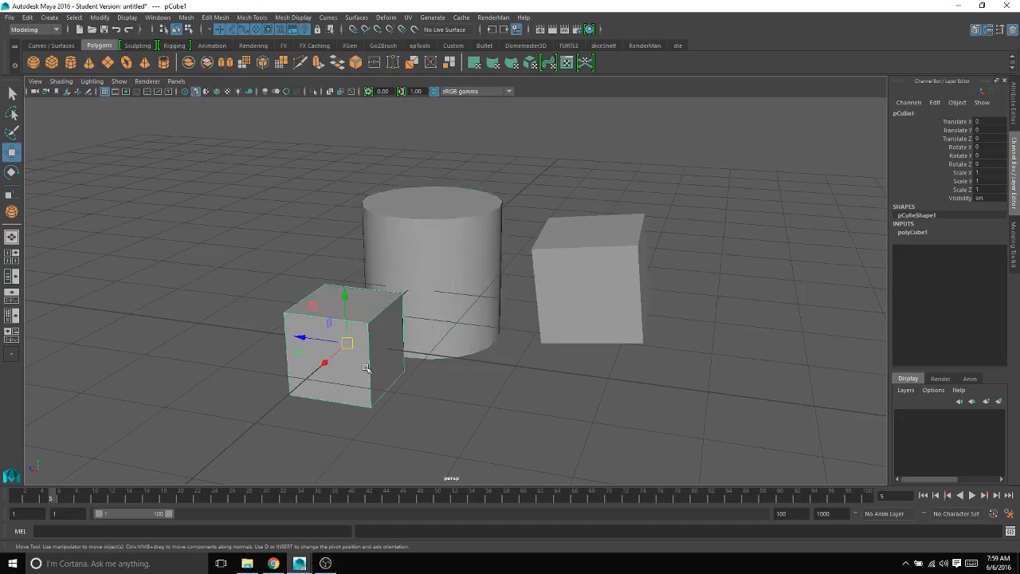
pyautogui.press('e')
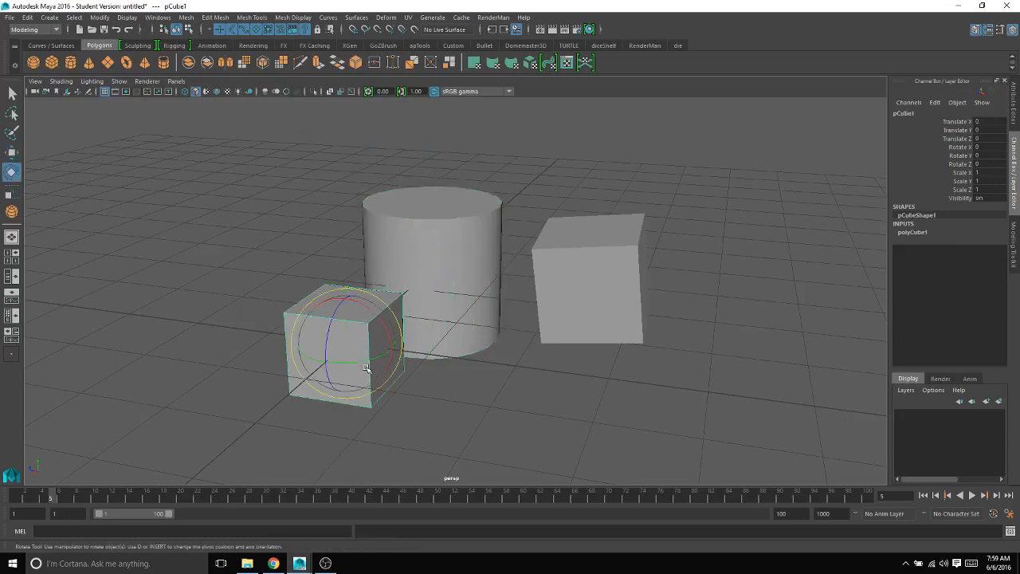
pyautogui.press('=')
pyautogui.press('=')
pyautogui.press('=')
pyautogui.press('-')
pyautogui.press('-')
pyautogui.press('=')
pyautogui.press('=')
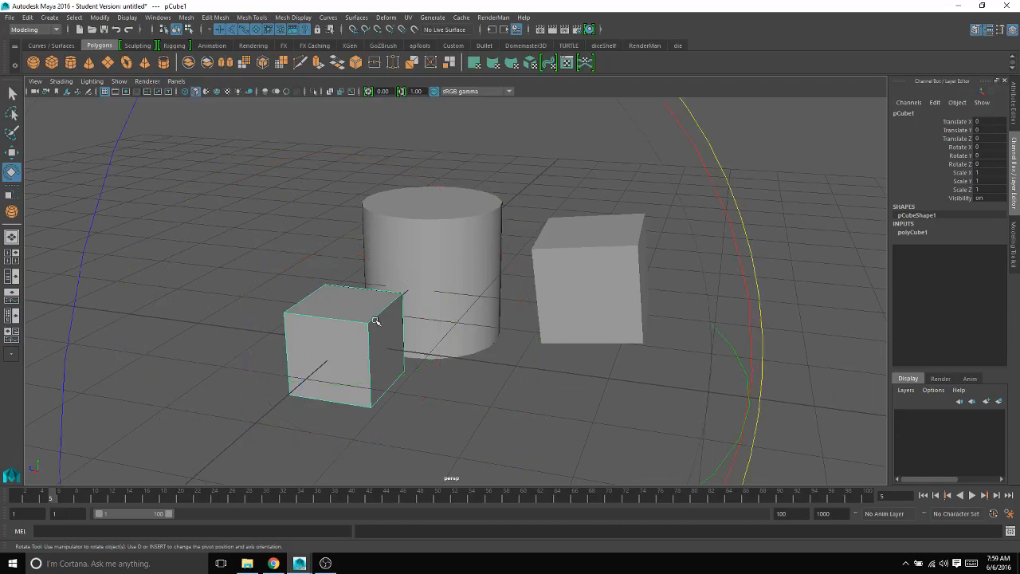
# Shrink the rotation rings so they fit closely around the upright cube in a close-up view
pyautogui.keyDown('alt'); pyautogui.moveTo(374, 320); pyautogui.dragTo(431, 506, button='right'); pyautogui.keyUp('alt')
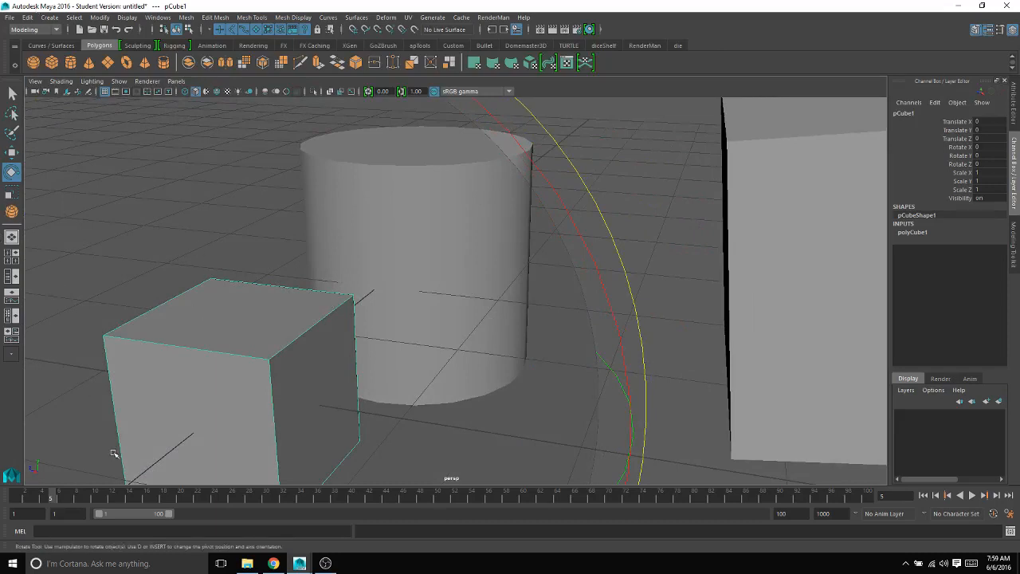
pyautogui.press('-')
pyautogui.press('-')
pyautogui.press('-')
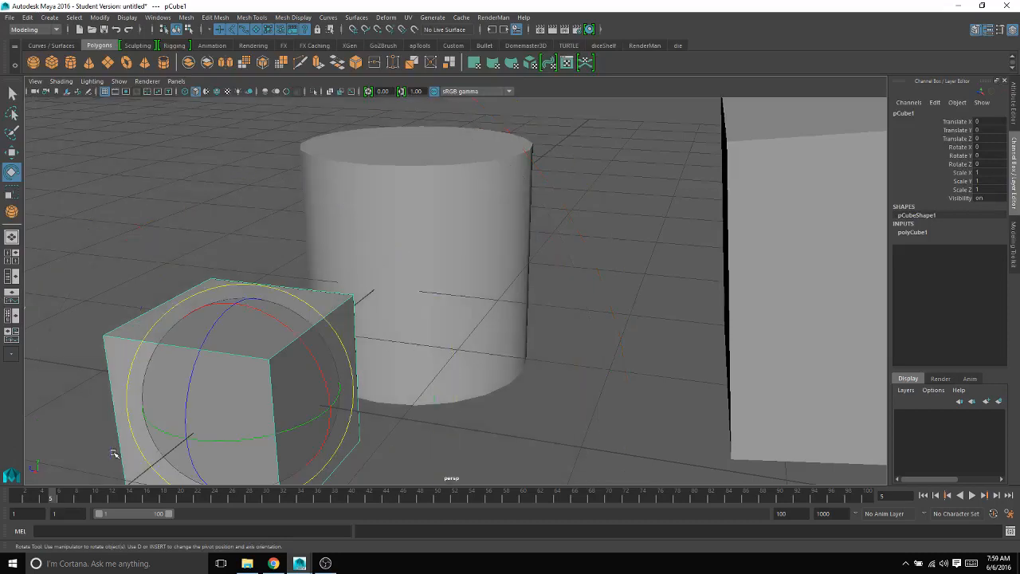
# Try rotating the upright cube with its blue Z-axis ring and undo the rotation
pyautogui.moveTo(224, 317); pyautogui.dragTo(211, 333)
pyautogui.hotkey('ctrl', 'z')
pyautogui.scroll(-6, 298, 331)
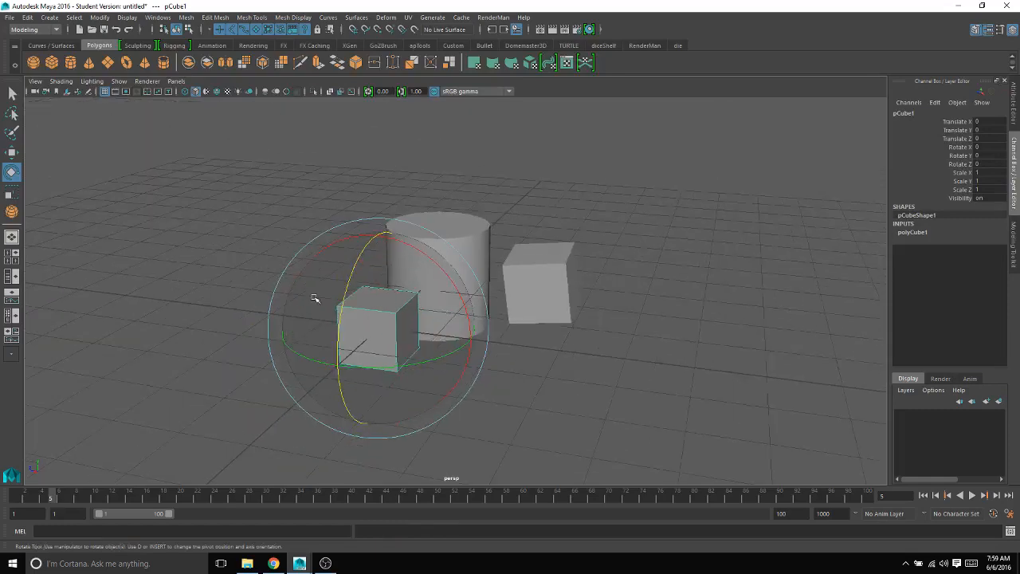
# Adjust the size of the rotation rings until they roughly match the upright cube
pyautogui.press('-')
pyautogui.press('-')
pyautogui.press('-')
pyautogui.press('-')
pyautogui.press('=')
pyautogui.press('=')
pyautogui.press('=')
pyautogui.press('=')
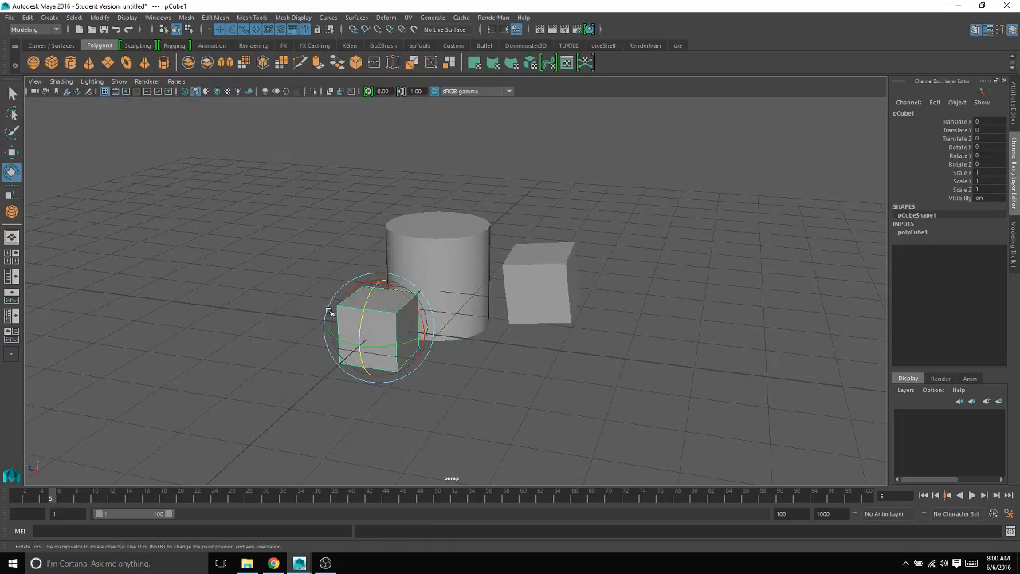
pyautogui.keyDown('alt'); pyautogui.moveTo(359, 379); pyautogui.dragTo(362, 356, button='right'); pyautogui.keyUp('alt')
pyautogui.keyDown('alt'); pyautogui.moveTo(362, 356); pyautogui.dragTo(388, 353, button='middle'); pyautogui.keyUp('alt')
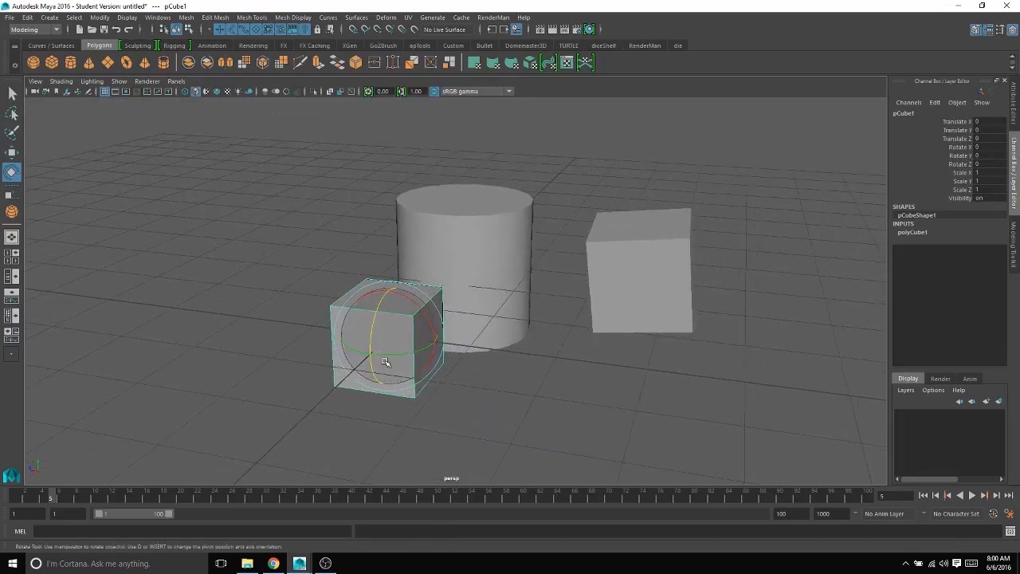
# Vary the rotation rings' size over a wide range and return them to roughly the upright cube's size
pyautogui.press('d')
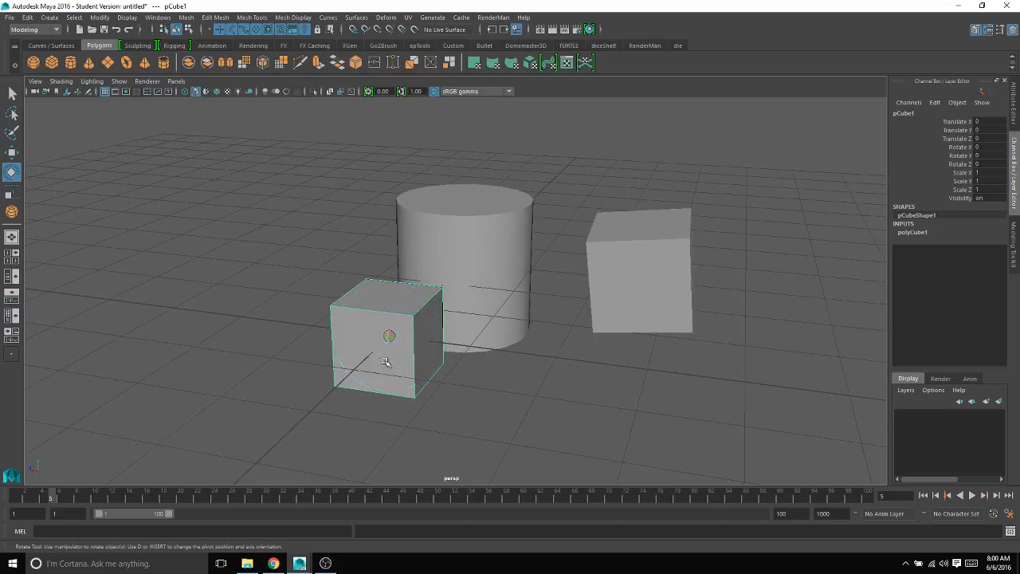
pyautogui.press('=')
pyautogui.press('=')
pyautogui.press('=')
pyautogui.press('=')
pyautogui.press('=')
pyautogui.press('=')
pyautogui.press('=')
pyautogui.press('=')
pyautogui.press('=')
pyautogui.press('=')
pyautogui.press('=')
pyautogui.press('=')
pyautogui.press('=')
pyautogui.press('=')
pyautogui.press('=')
pyautogui.press('=')
pyautogui.press('=')
pyautogui.press('=')
pyautogui.press('=')
pyautogui.press('=')
pyautogui.press('-')
pyautogui.press('-')
pyautogui.press('-')
pyautogui.press('-')
pyautogui.press('-')
pyautogui.press('-')
pyautogui.press('-')
pyautogui.press('-')
pyautogui.press('-')
pyautogui.press('-')
pyautogui.press('-')
pyautogui.press('-')
pyautogui.press('-')
pyautogui.press('-')
pyautogui.press('-')
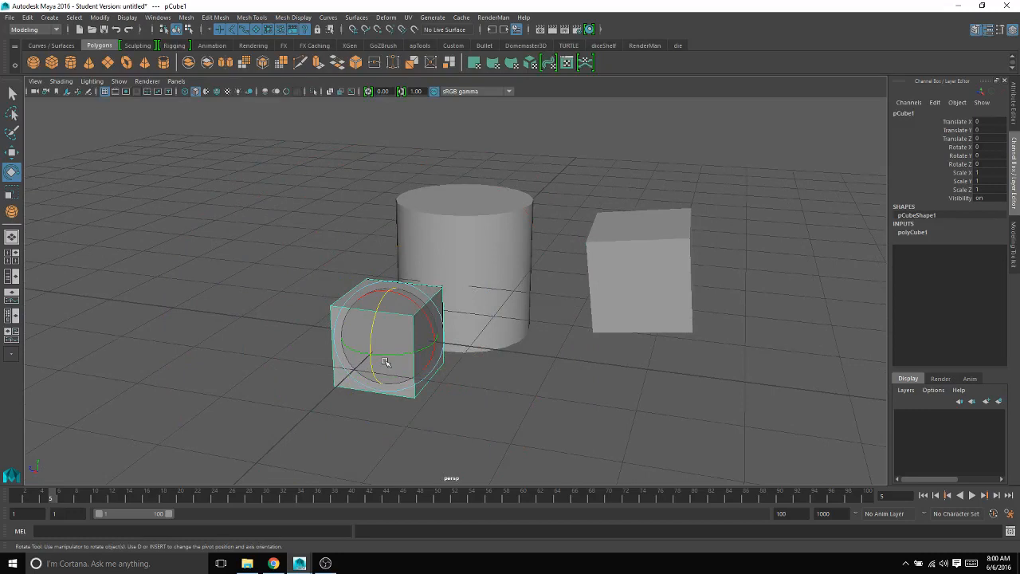
# Switch to the Select tool, select the cylinder and activate the Move tool on it
pyautogui.press('q')
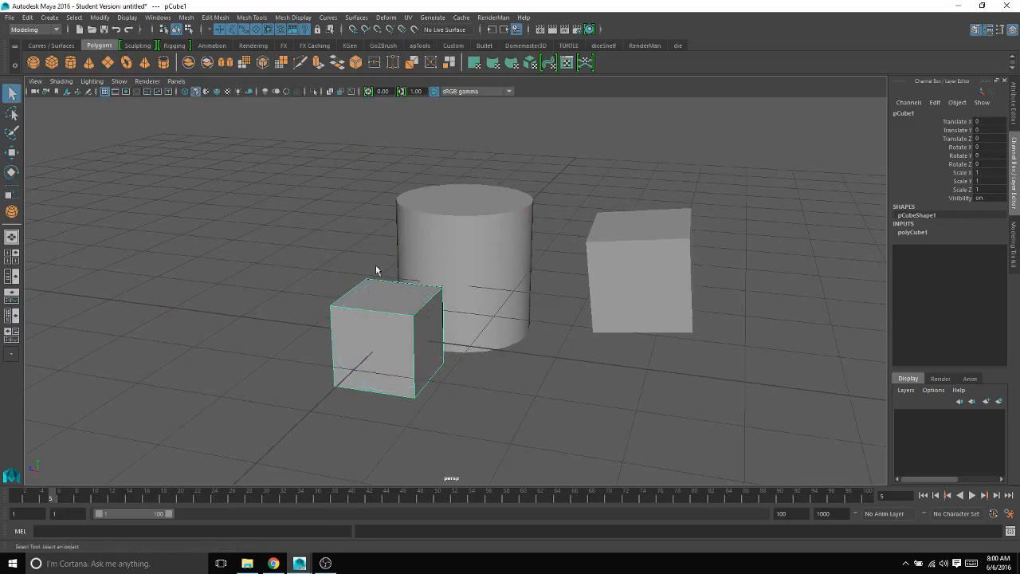
pyautogui.press('w')
pyautogui.press('q')
pyautogui.click(455, 250)
pyautogui.press('w')
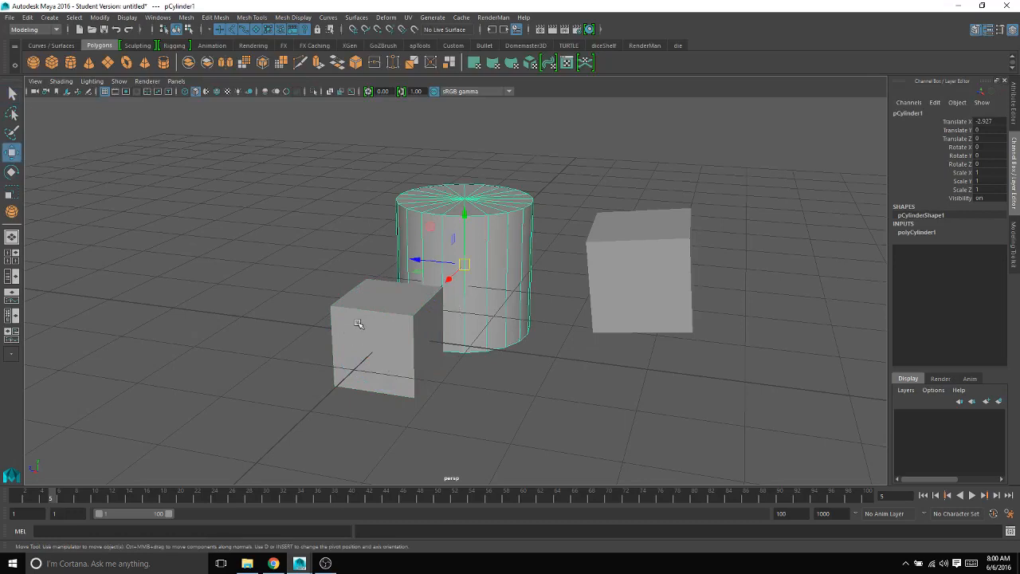
# Cycle the cylinder through the Rotate, Move and Select tools, slightly resize its move manipulator and clear the selection
pyautogui.press('e')
pyautogui.press('w')
pyautogui.press('q')
pyautogui.press('w')
pyautogui.press('-')
pyautogui.press('=')
pyautogui.press('=')
pyautogui.press('-')
pyautogui.click(569, 387)
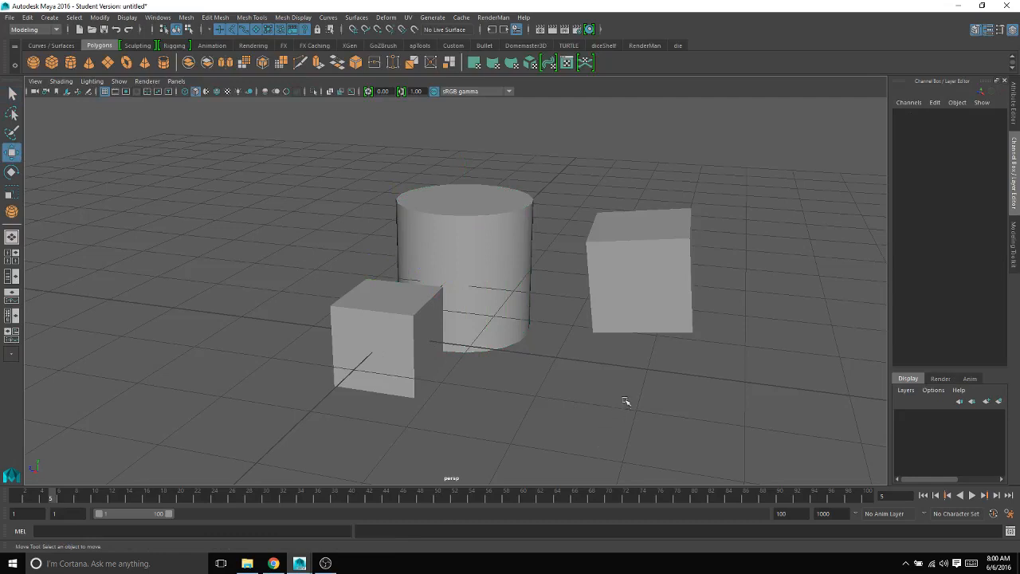
# Select the upright cube and highlight its channel values from Translate X through Rotate Z
pyautogui.keyDown('alt'); pyautogui.moveTo(610, 298); pyautogui.dragTo(487, 247); pyautogui.keyUp('alt')
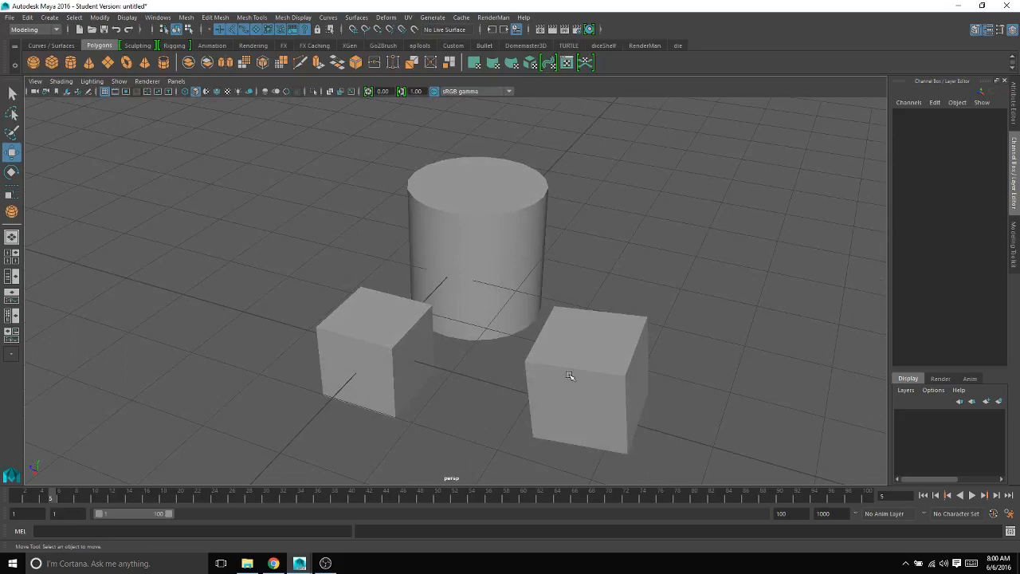
pyautogui.click(366, 325)
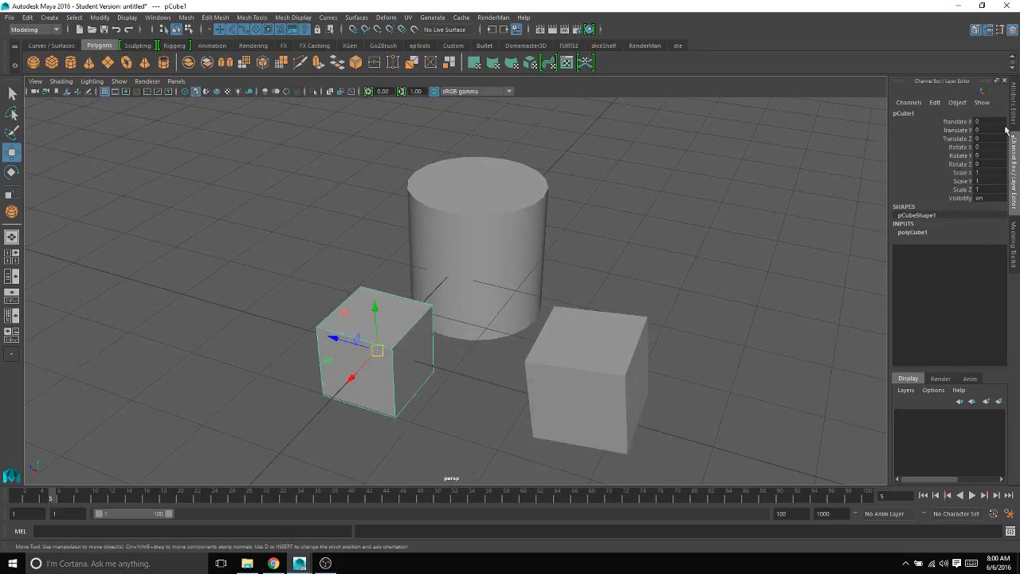
pyautogui.moveTo(989, 121); pyautogui.dragTo(978, 181)
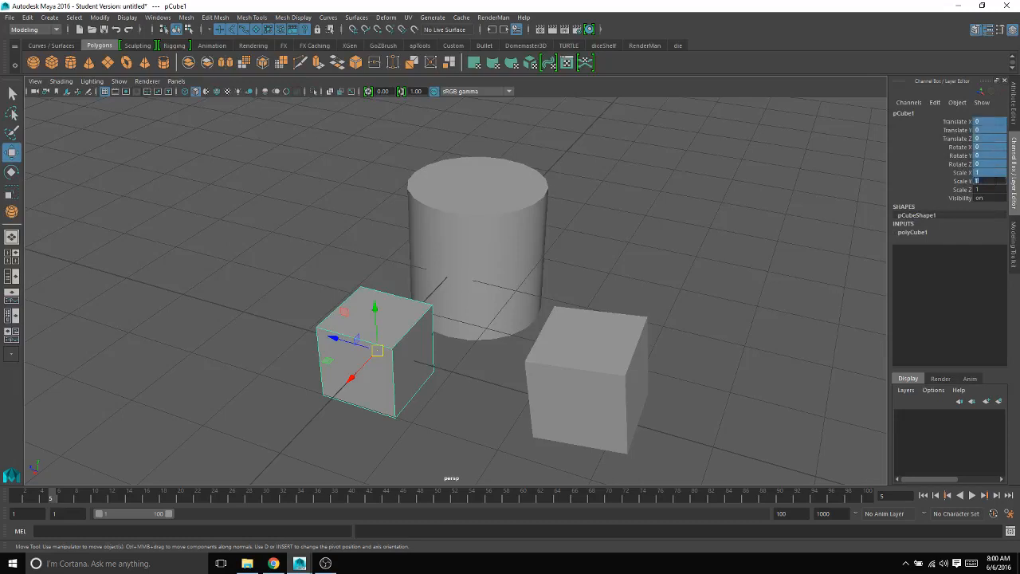
pyautogui.moveTo(985, 121); pyautogui.dragTo(988, 165)
pyautogui.click(986, 165)
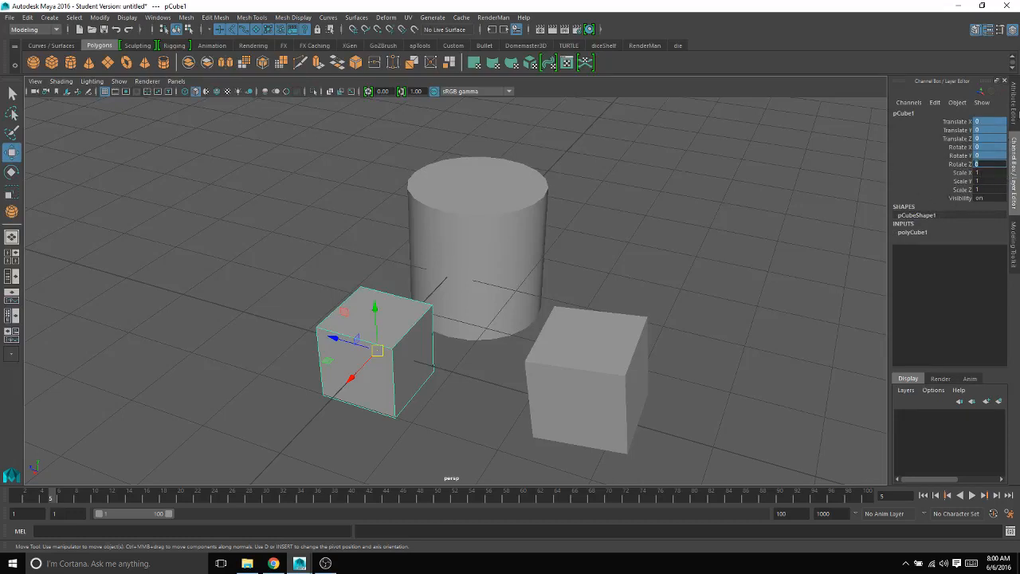
# Compare the upright cube's detailed transform attributes on the pCube1 node with its compact channel values
pyautogui.click(1016, 107)
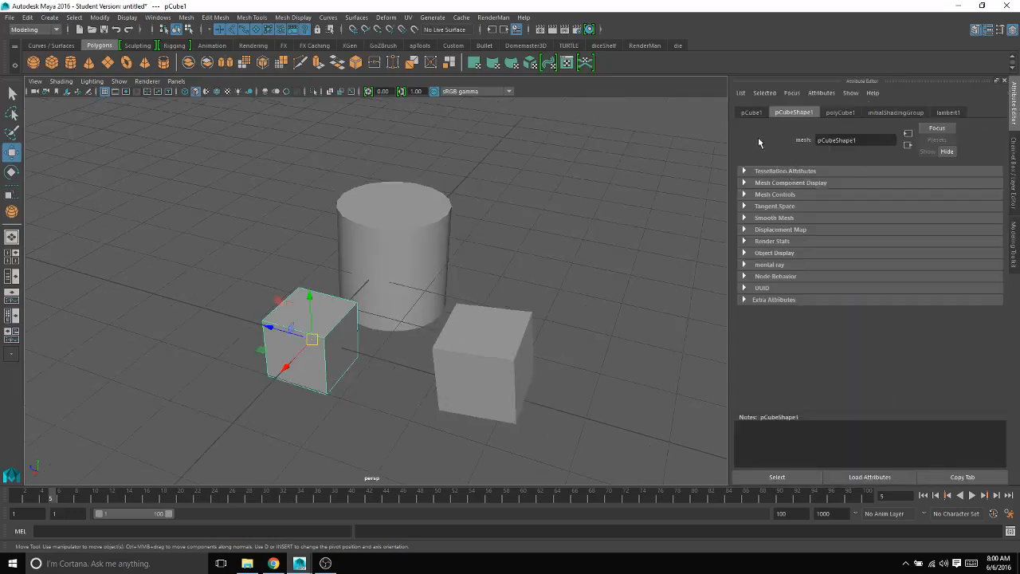
pyautogui.click(752, 113)
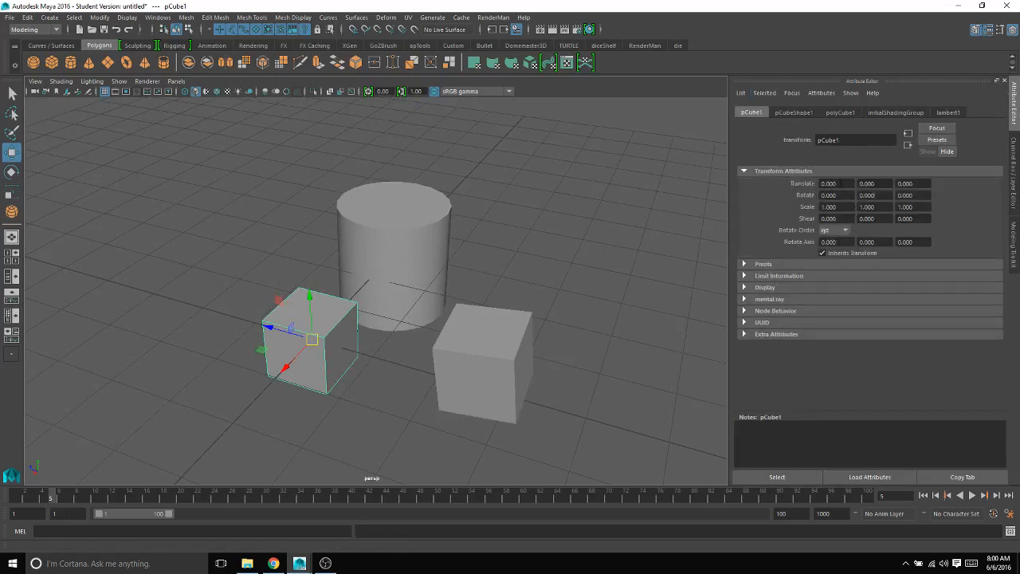
pyautogui.click(1010, 153)
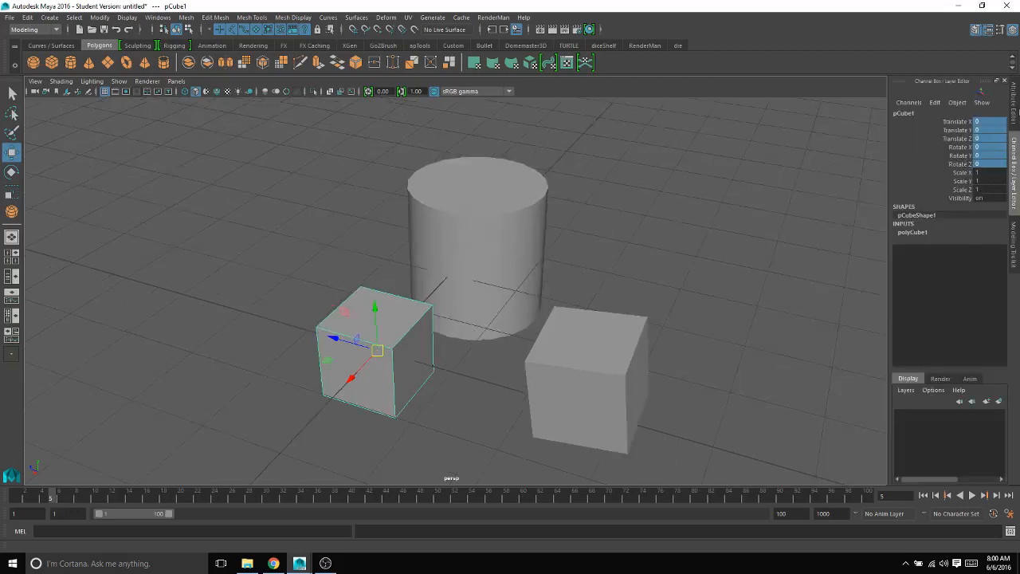
pyautogui.click(1015, 107)
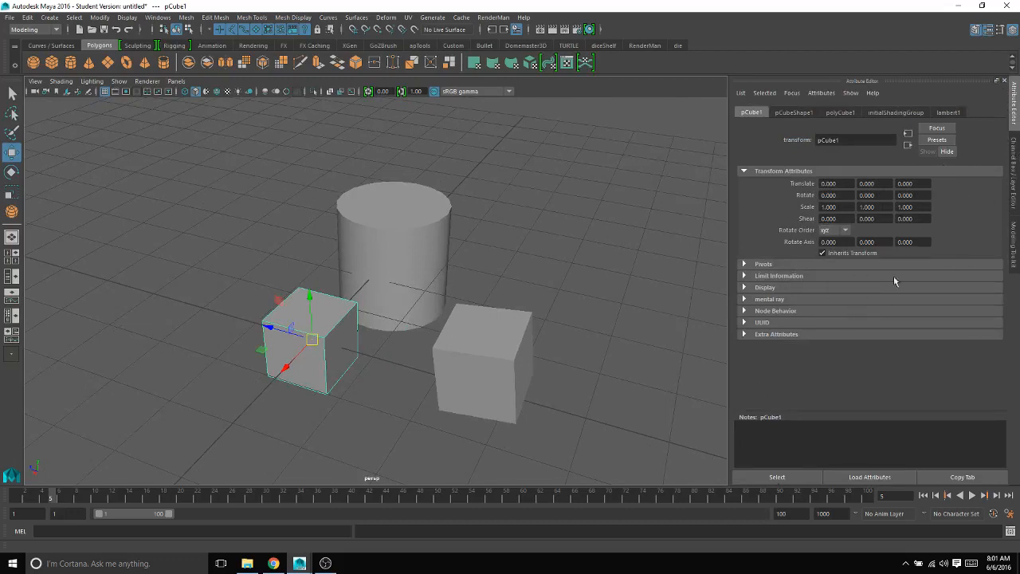
pyautogui.click(1015, 178)
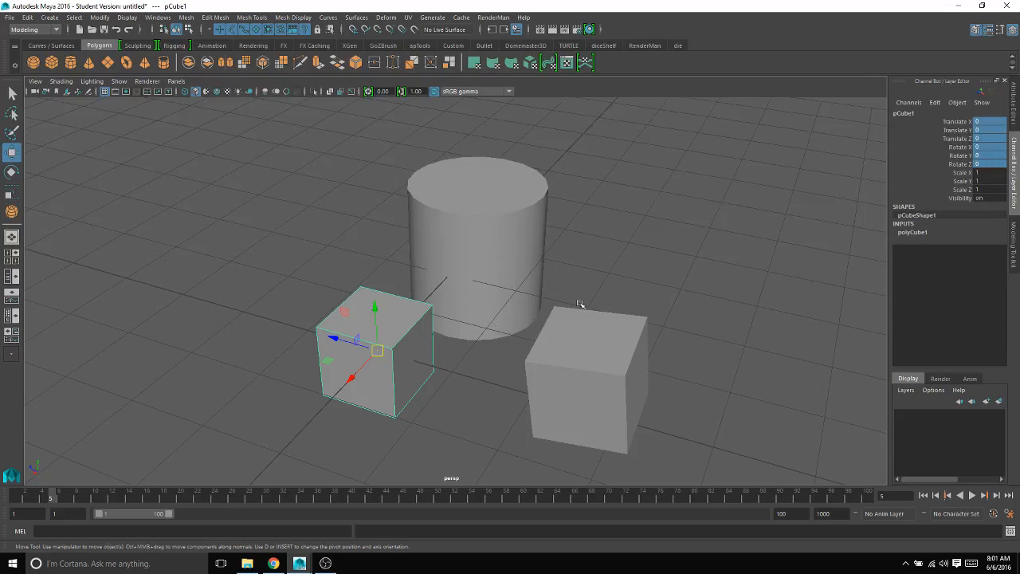
# Reselect the upright cube pCube1 and interactively adjust its Rotate Y channel to about 18.4 degrees
pyautogui.click(597, 280)
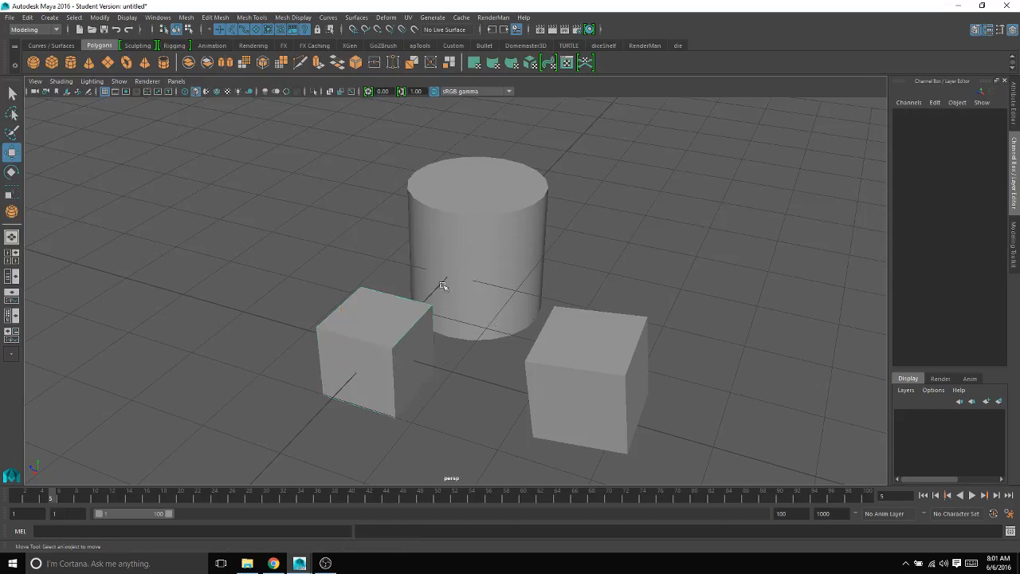
pyautogui.click(390, 323)
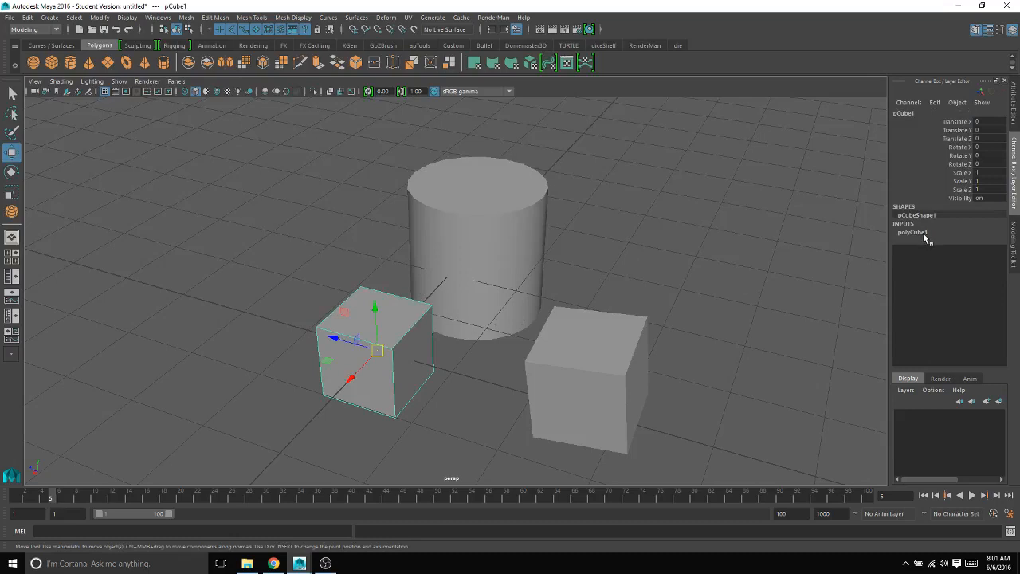
pyautogui.click(967, 156)
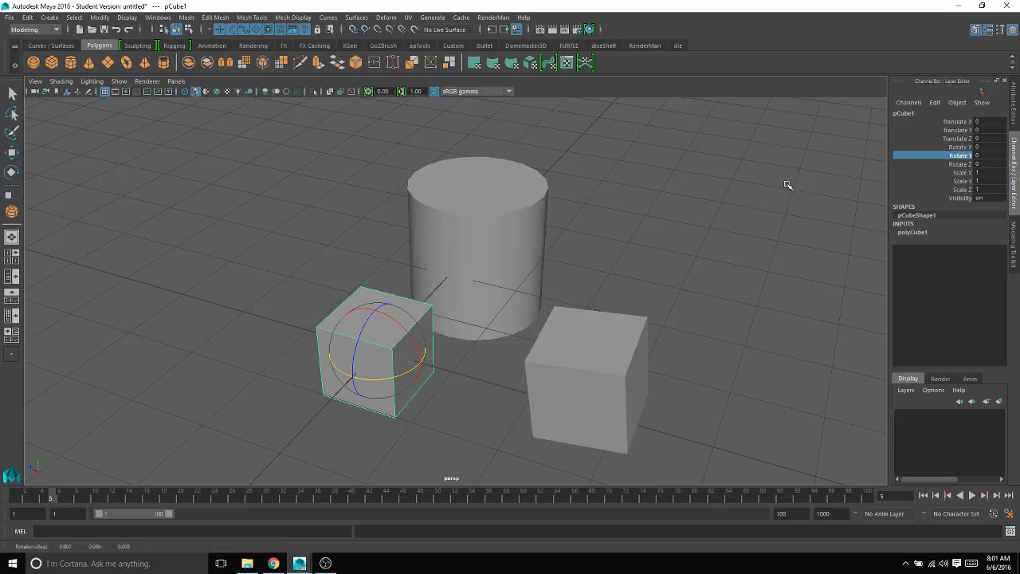
pyautogui.moveTo(790, 187); pyautogui.dragTo(791, 220, button='middle')
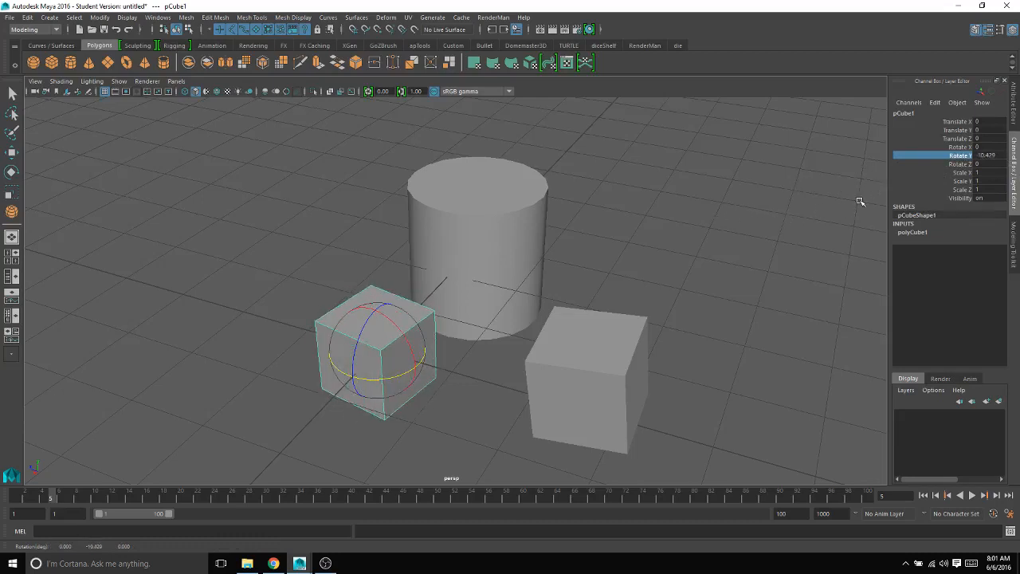
pyautogui.moveTo(842, 176); pyautogui.dragTo(913, 170, button='middle')
# Interactively shift the cube through its Translate Y channel, and undo the move
pyautogui.click(956, 130)
pyautogui.press('w')
pyautogui.moveTo(834, 187); pyautogui.dragTo(691, 504, button='middle')
pyautogui.hotkey('ctrl', 'z')
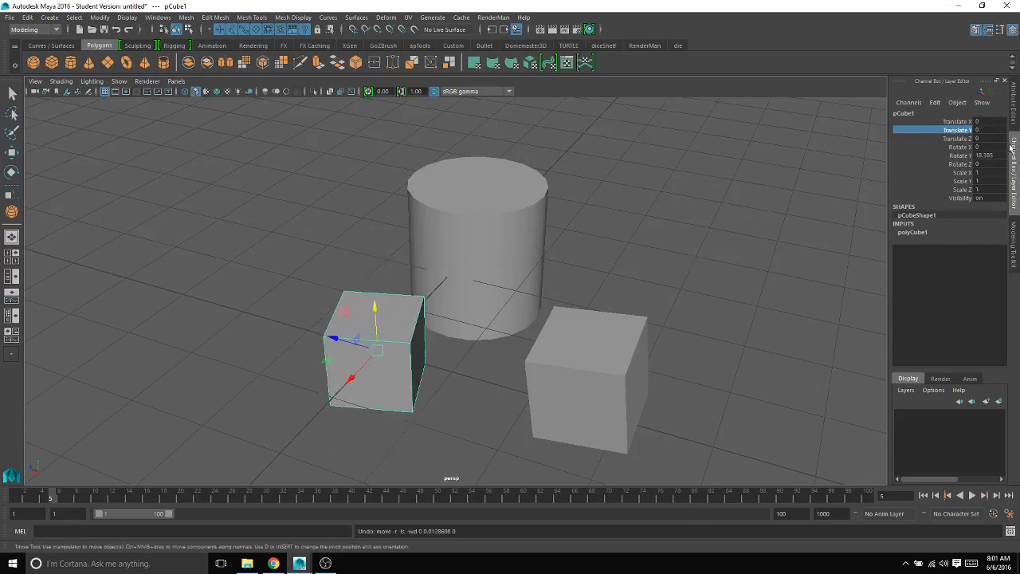
# Reset all of the cube's channels from Translate X through Rotate Z to 0 at once
pyautogui.moveTo(1003, 164); pyautogui.dragTo(992, 119)
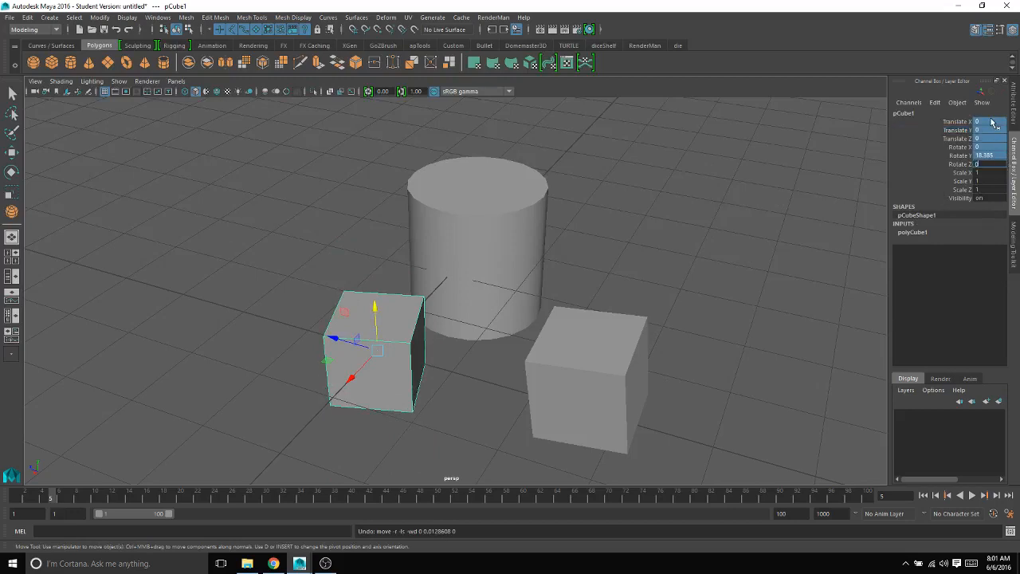
pyautogui.press('Return')
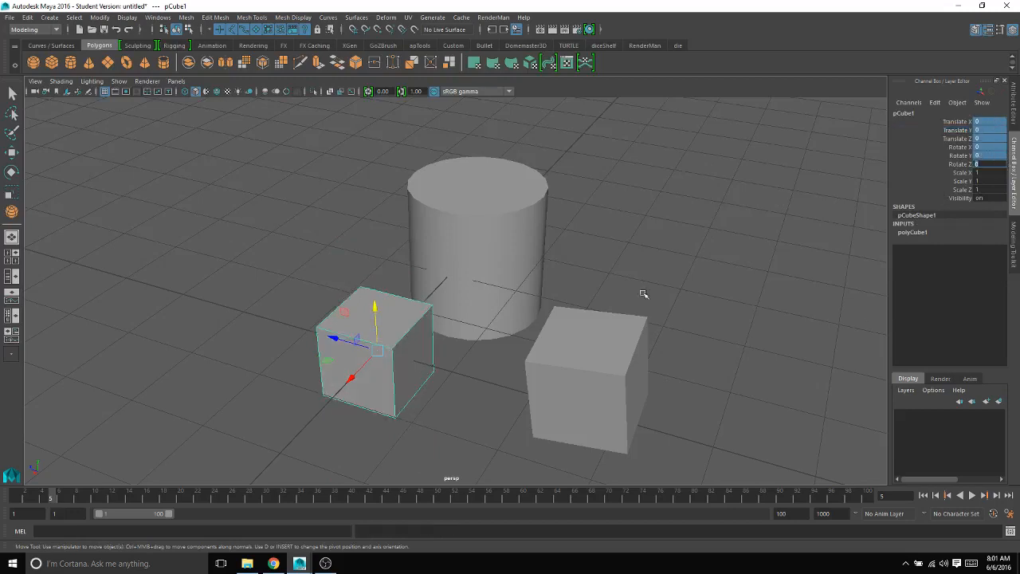